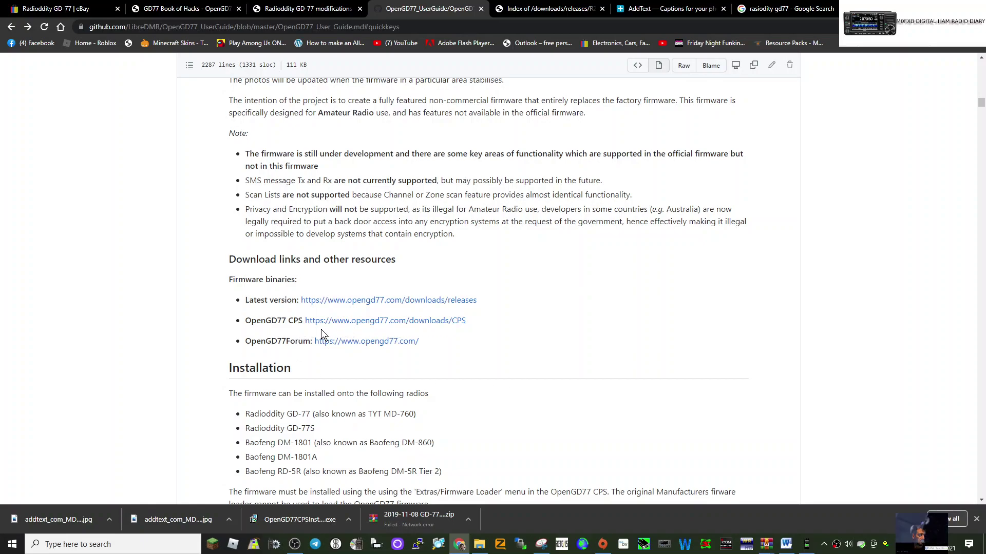
Step: Follow the opengd77.com/downloads/CPS link in the GitHub user guide's download links
click(442, 323)
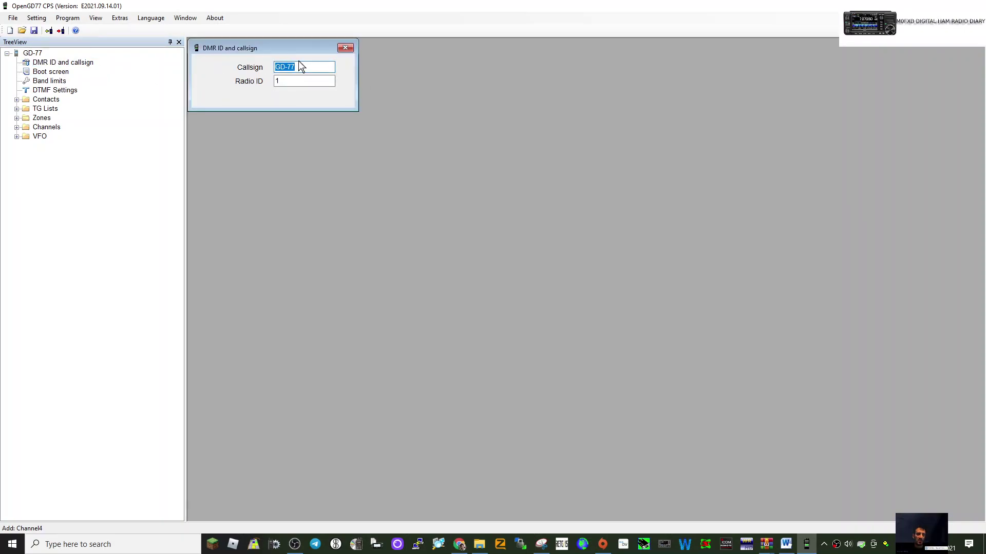
Step: Enter callsign M0FXB and DMR radio ID 2341437 in place of the defaults
text(M0)
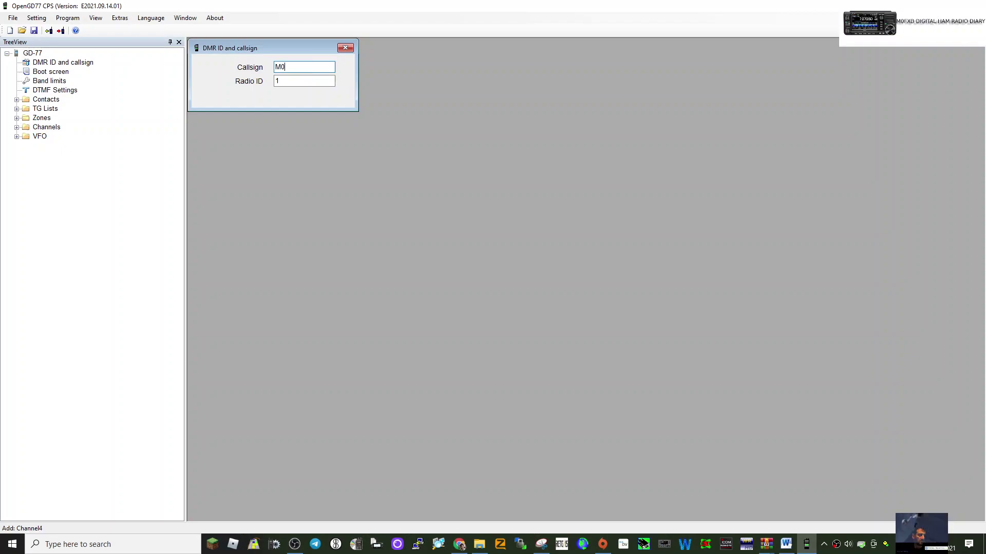
text(FXB)
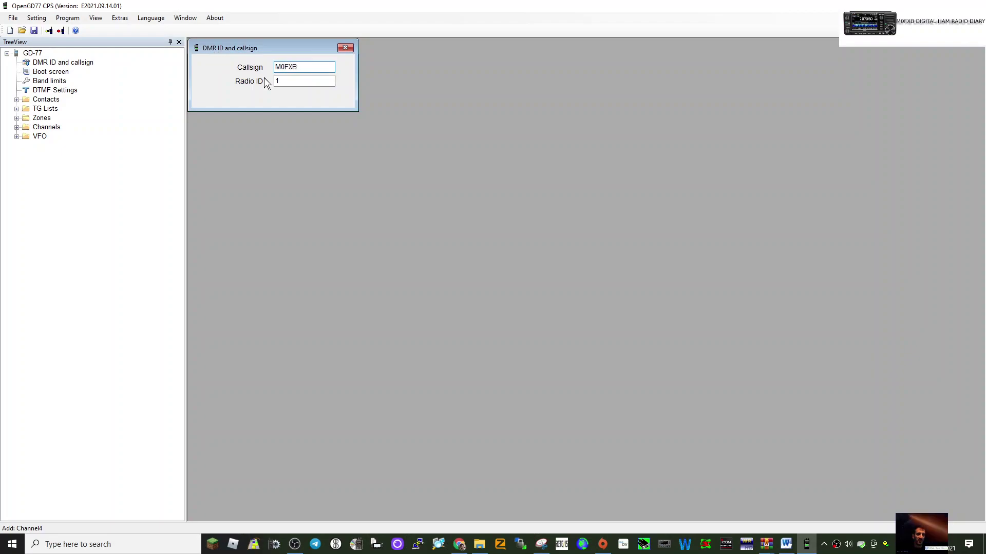
click(287, 81)
key(BackSpace)
text(2)
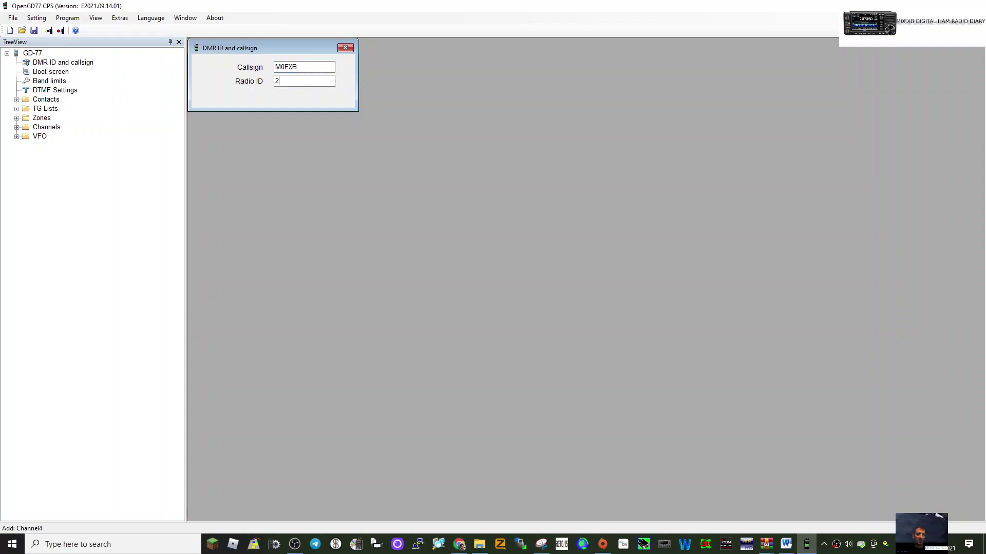
text(341)
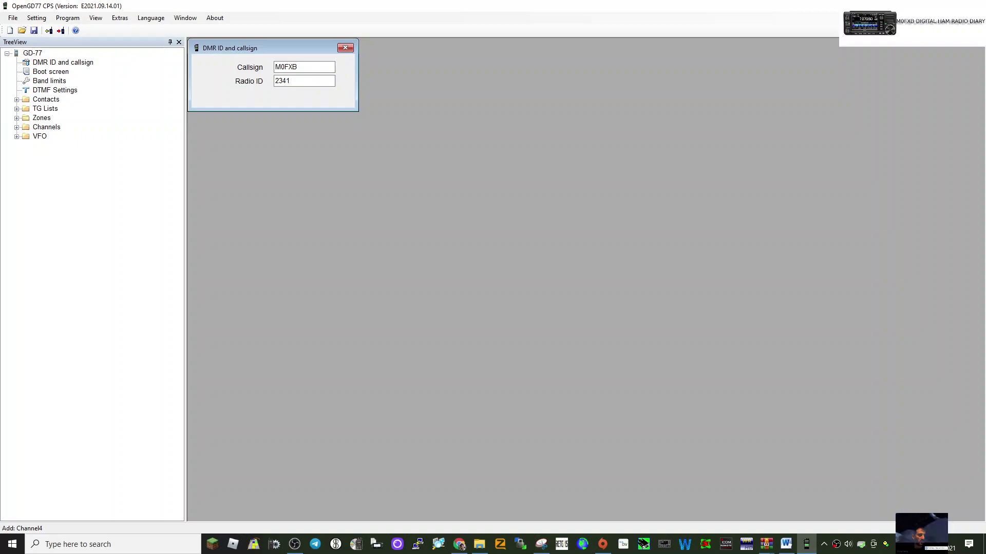
text(437)
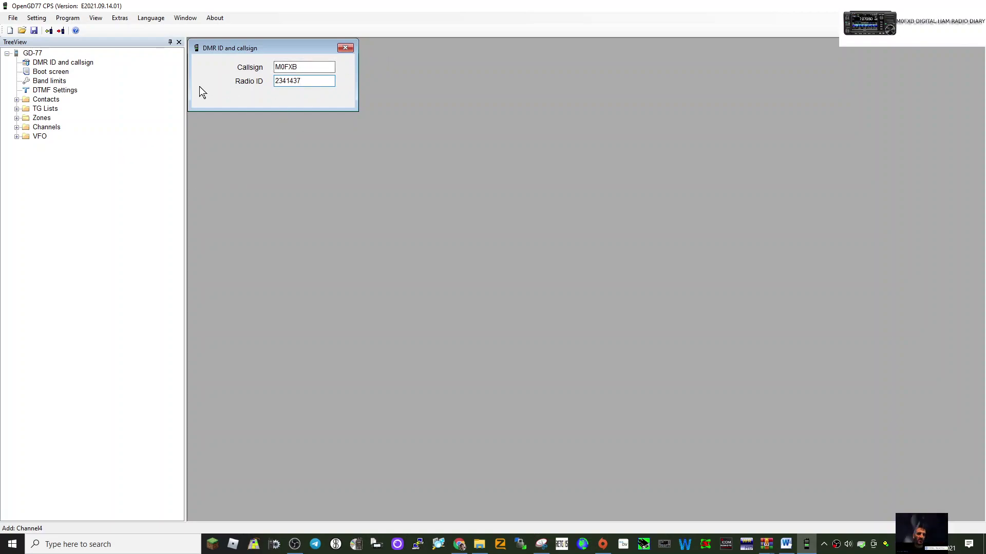
Step: Close the callsign settings and open the Digital Contacts list with its five default contacts
click(339, 49)
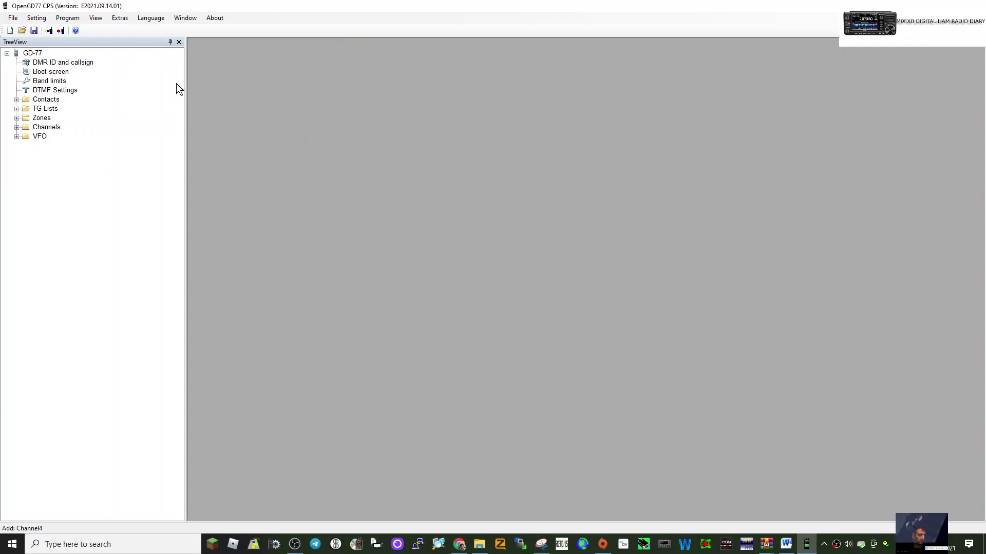
double_click(51, 100)
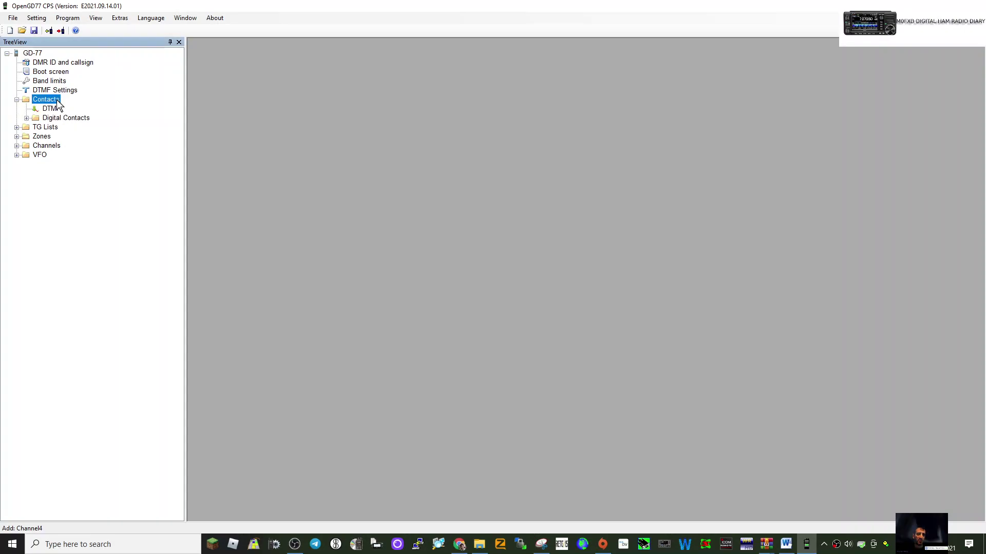
double_click(60, 119)
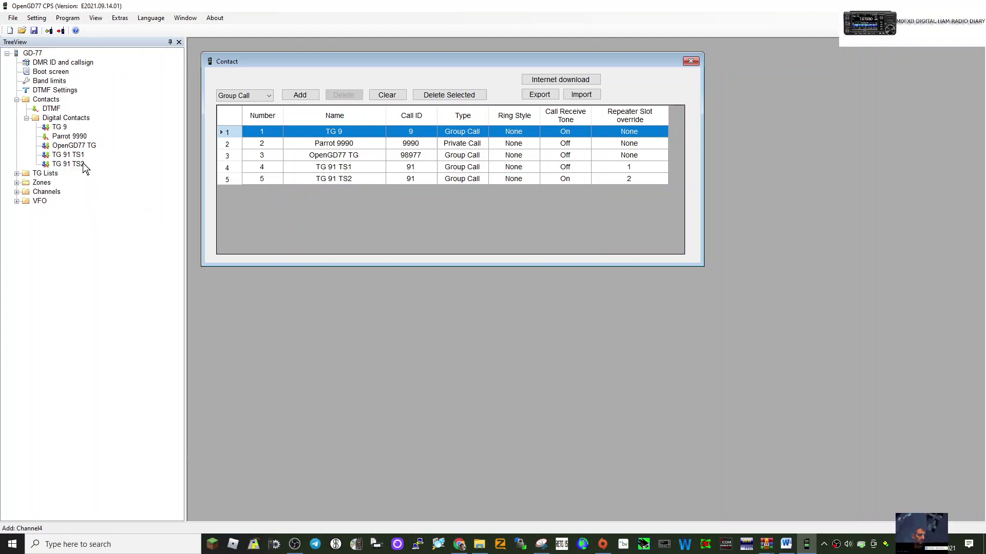
right_click(37, 119)
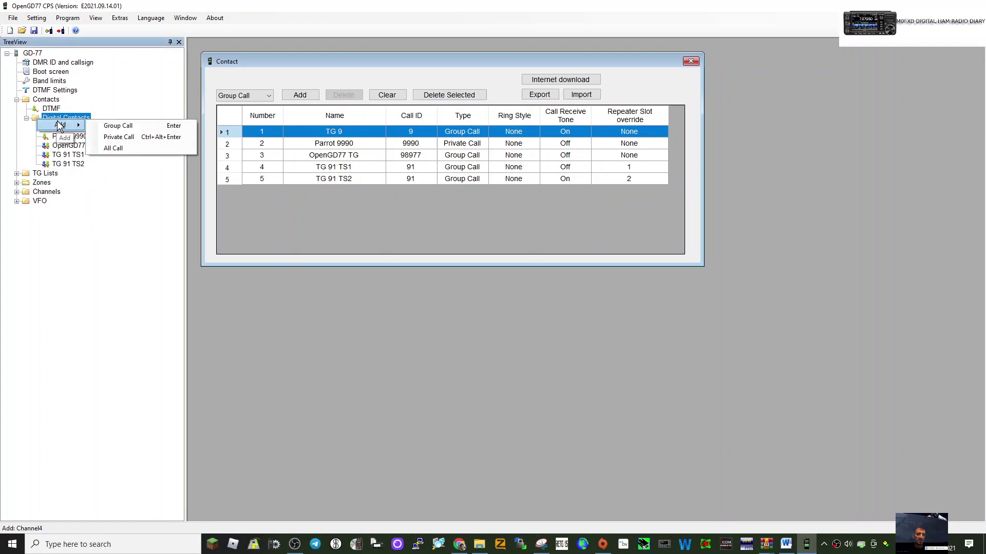
mouse_move(60, 124)
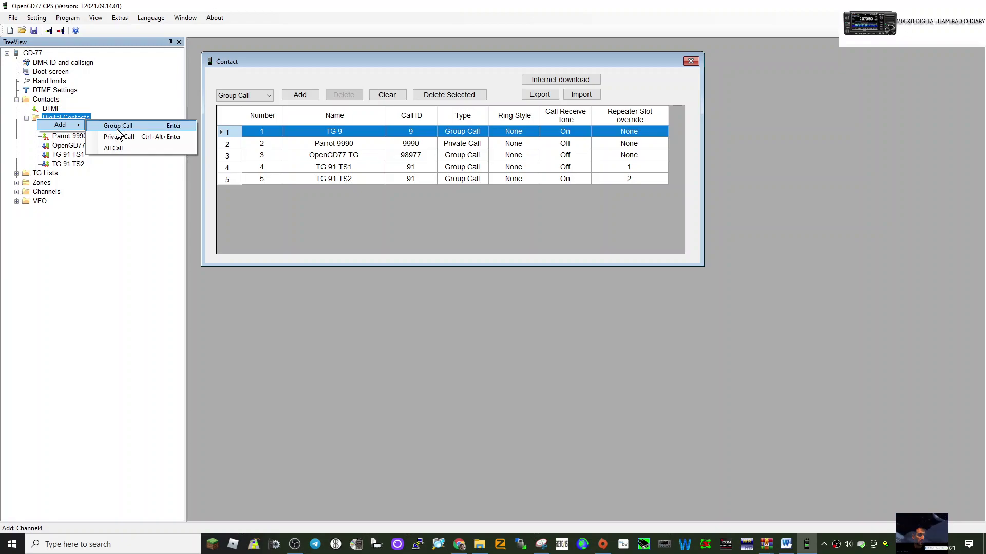
Step: Add group-call contact CHAT1 with Call ID 2351 and repeater slot override TS 1
click(117, 127)
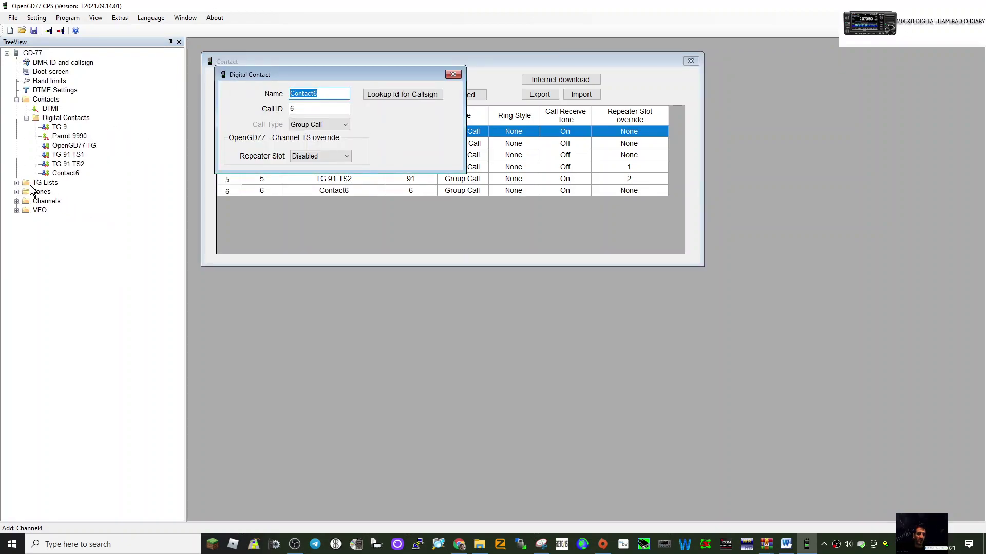
click(73, 175)
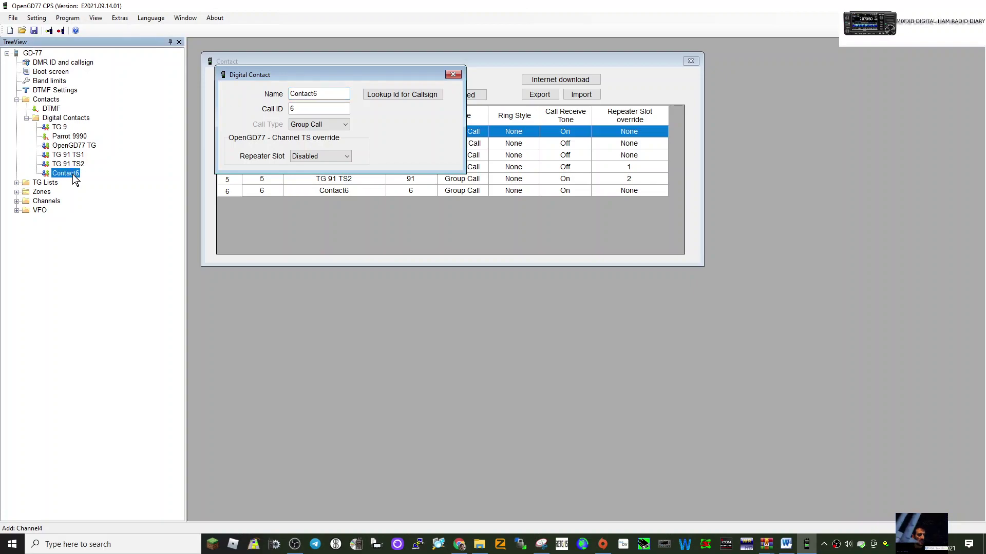
click(326, 94)
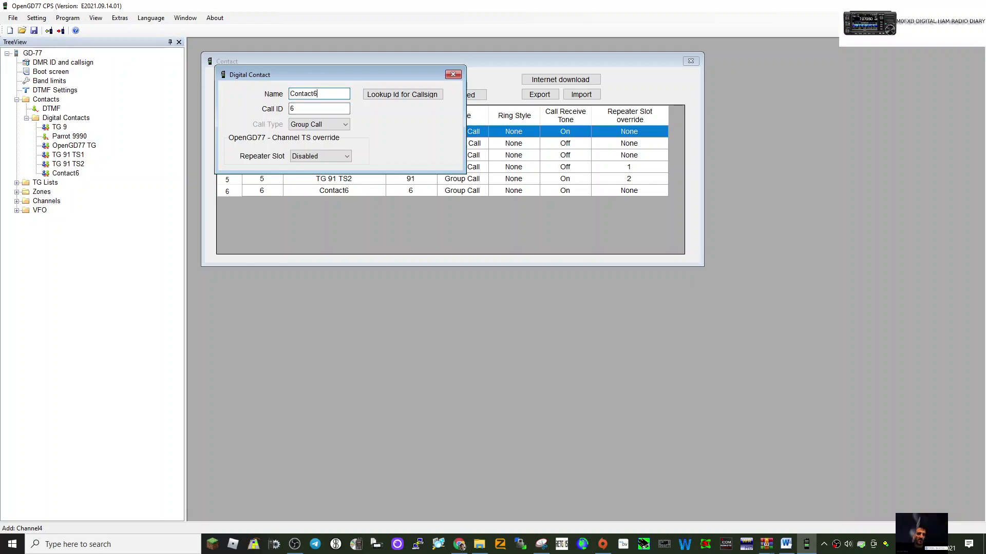
key(BackSpace)
key(BackSpace)
key(BackSpace)
key(BackSpace)
key(BackSpace)
key(BackSpace)
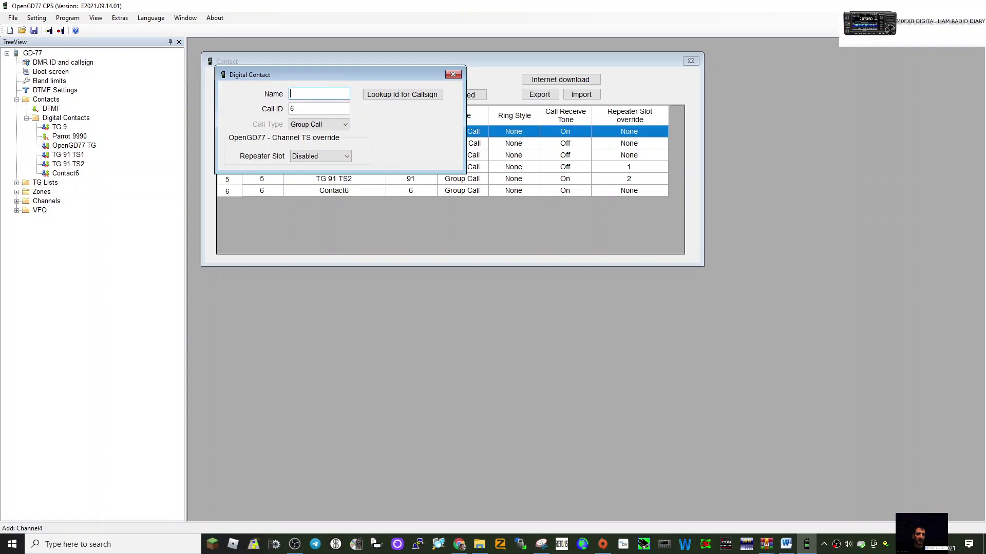
text(CHA)
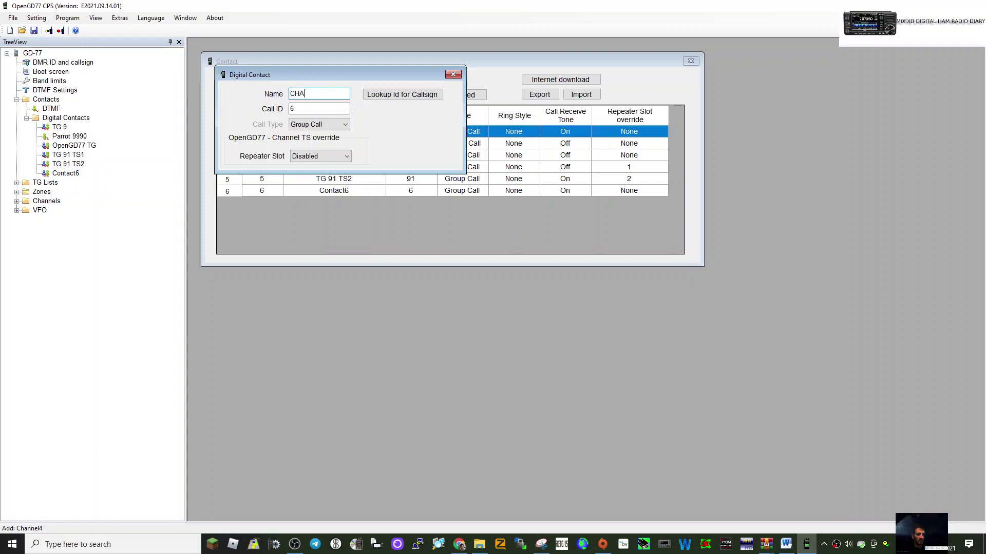
text(T1)
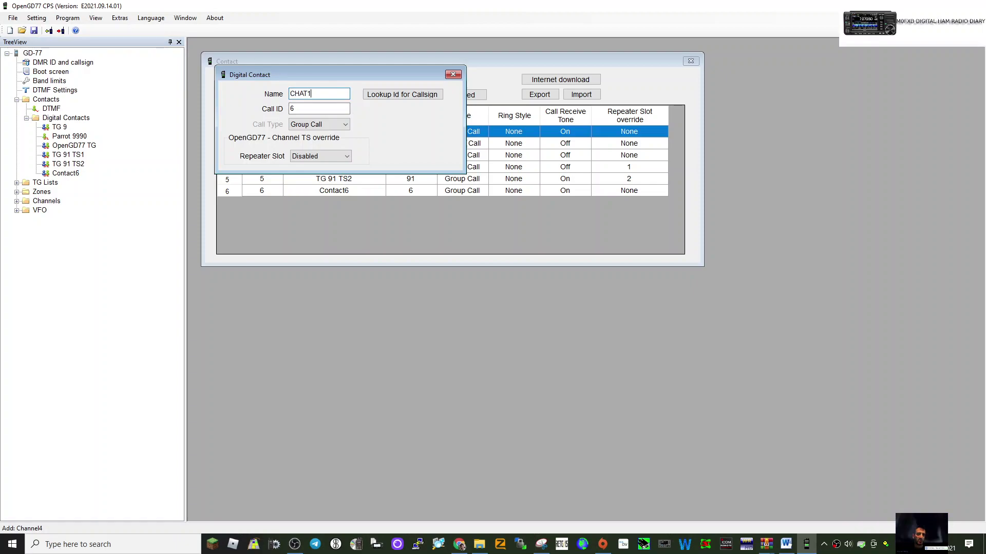
click(300, 109)
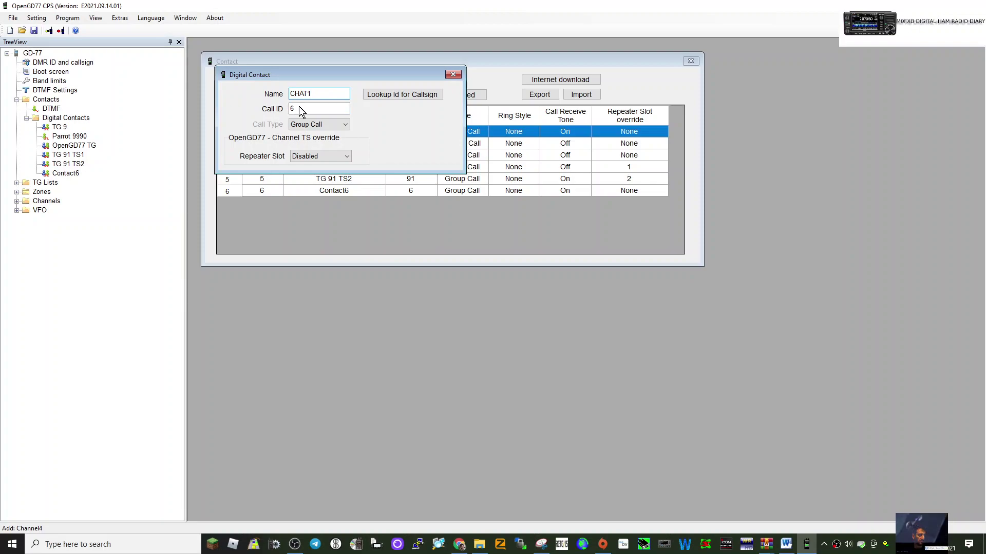
key(BackSpace)
text(2)
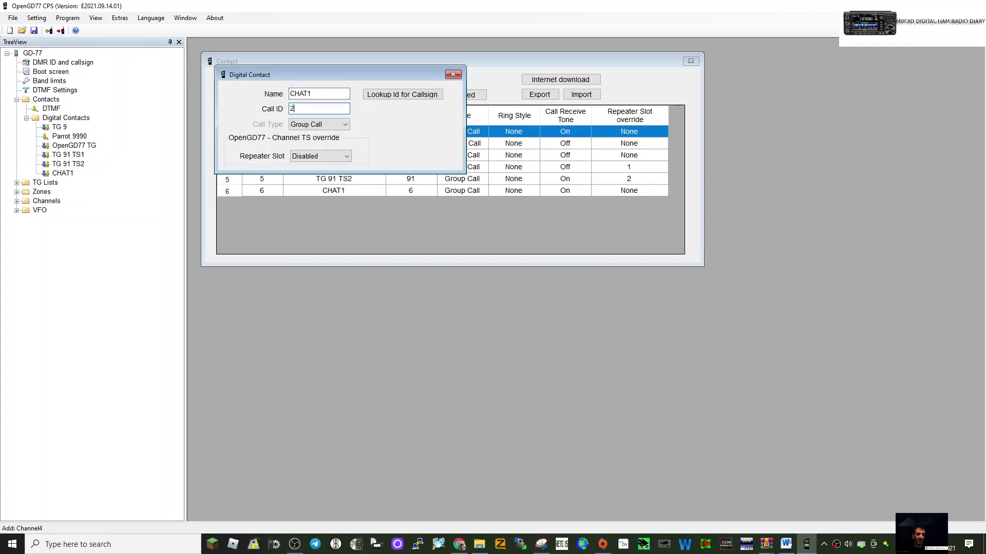
text(351)
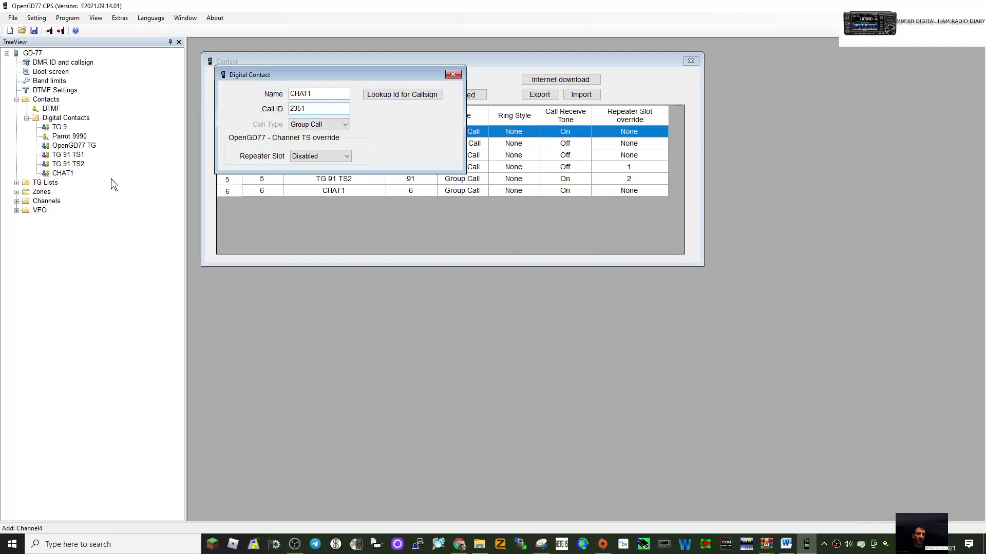
click(348, 157)
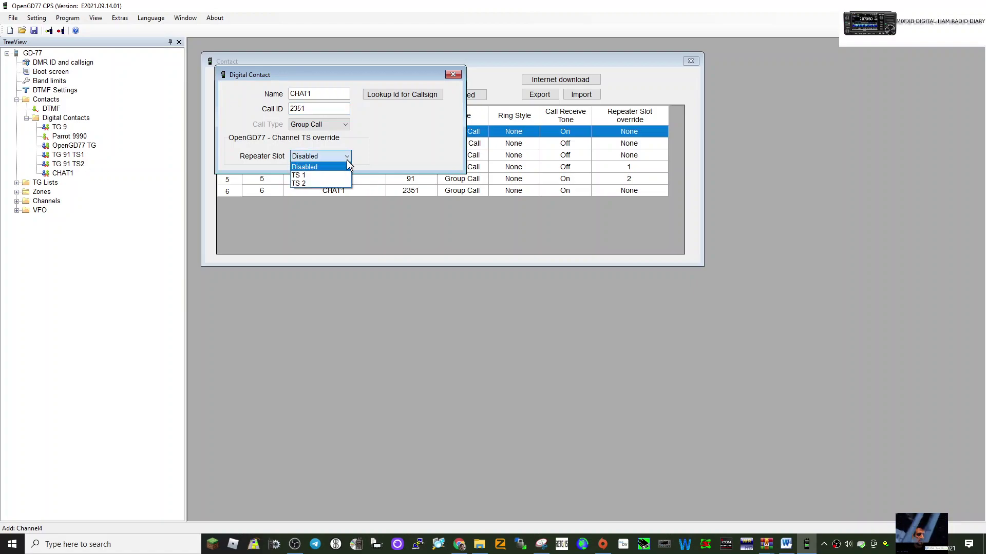
click(315, 175)
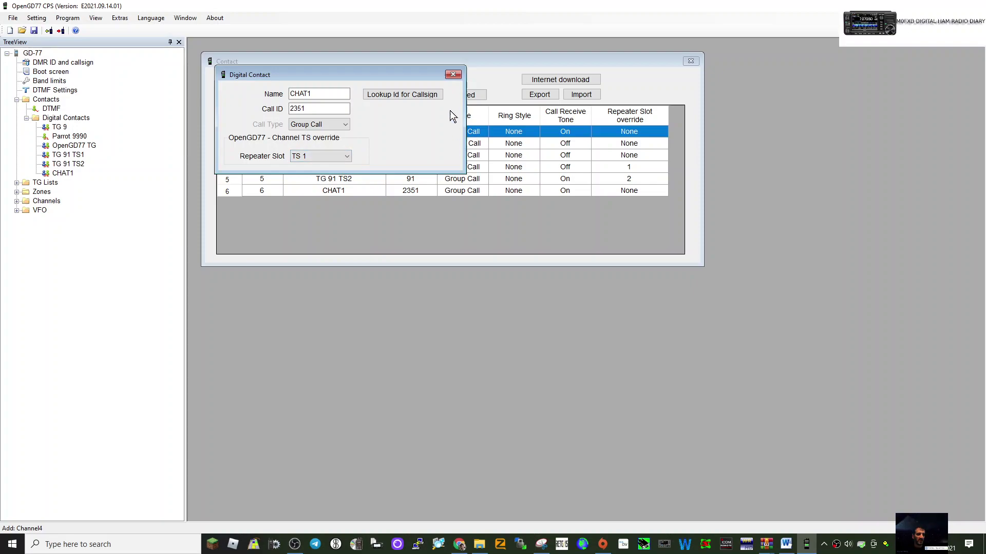
click(453, 75)
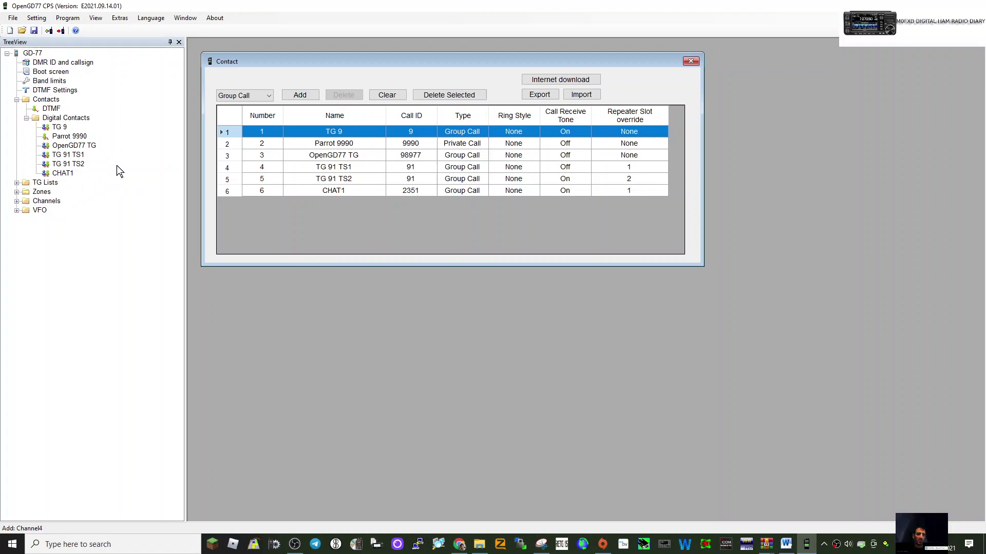
Step: Add a second channel and name it HOTSPOT
double_click(54, 202)
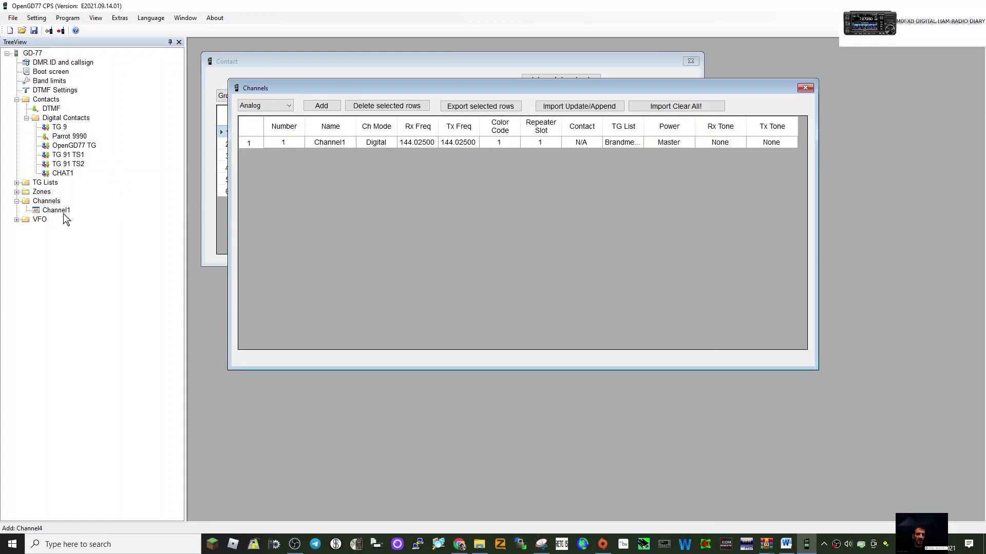
right_click(31, 201)
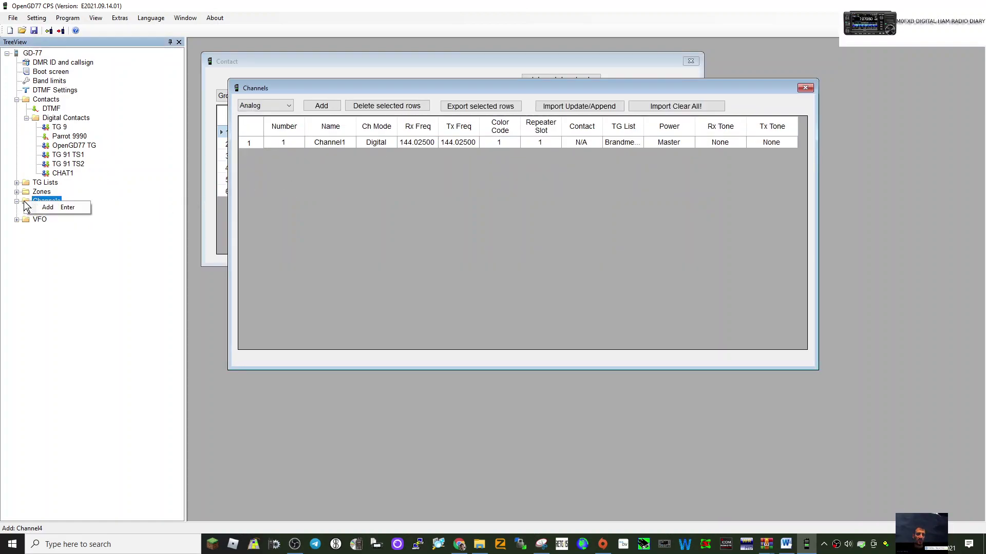
click(38, 204)
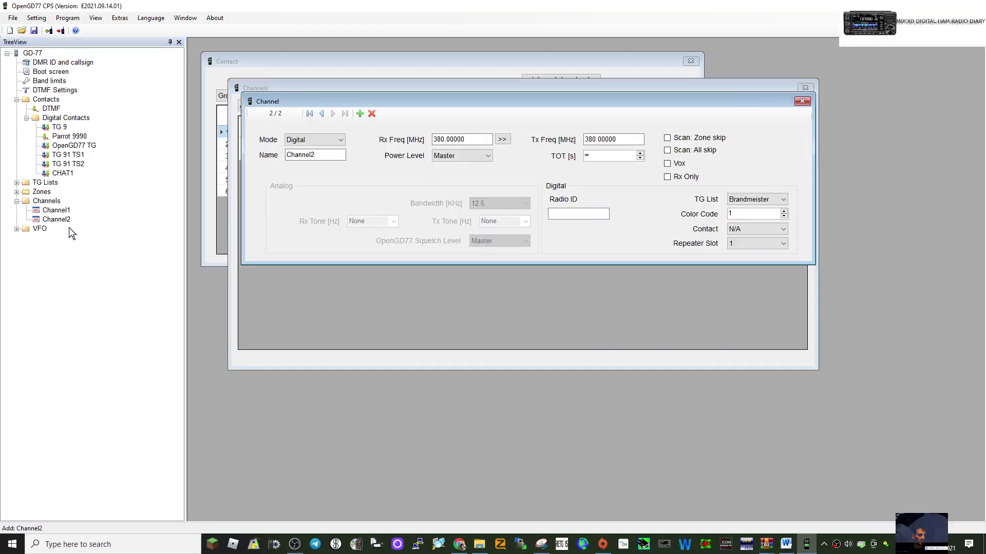
click(64, 219)
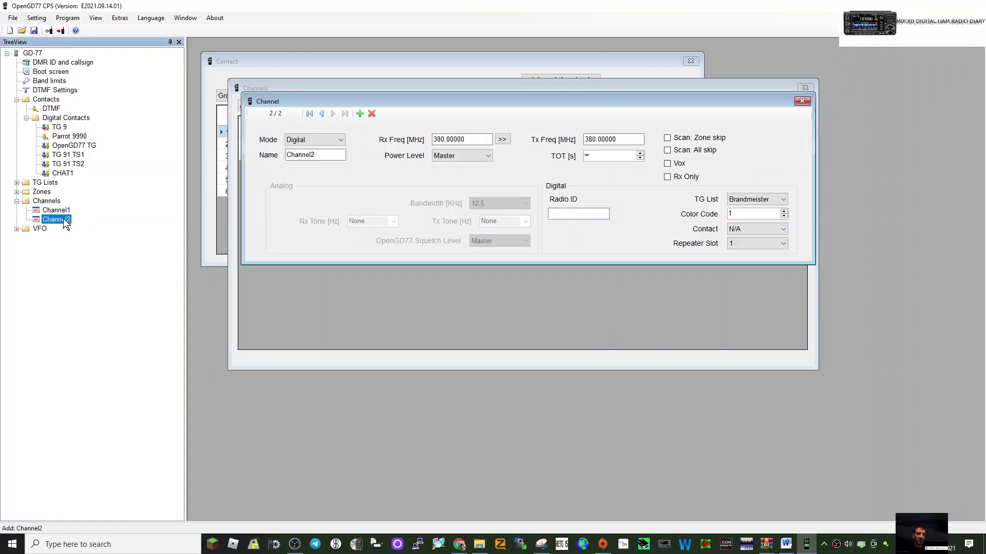
double_click(318, 155)
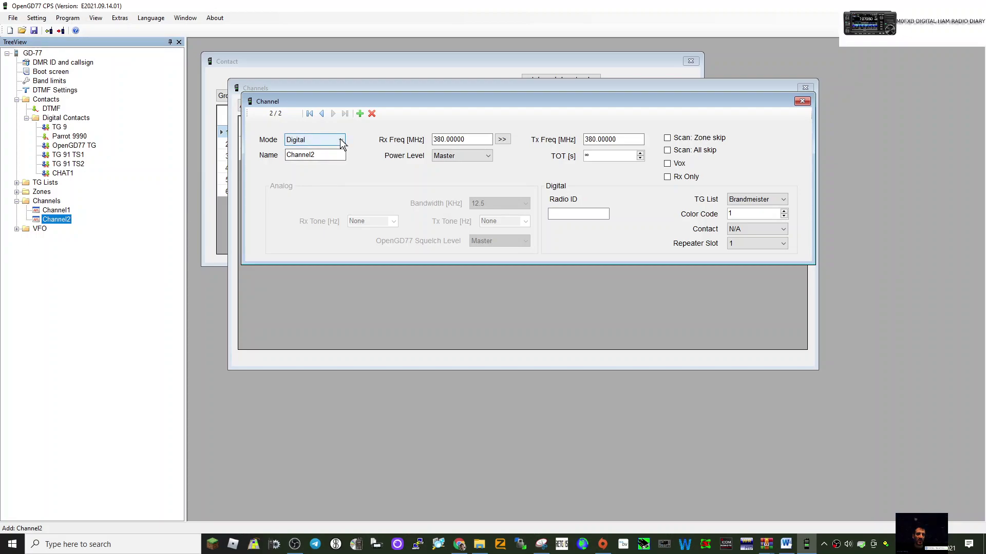
click(314, 155)
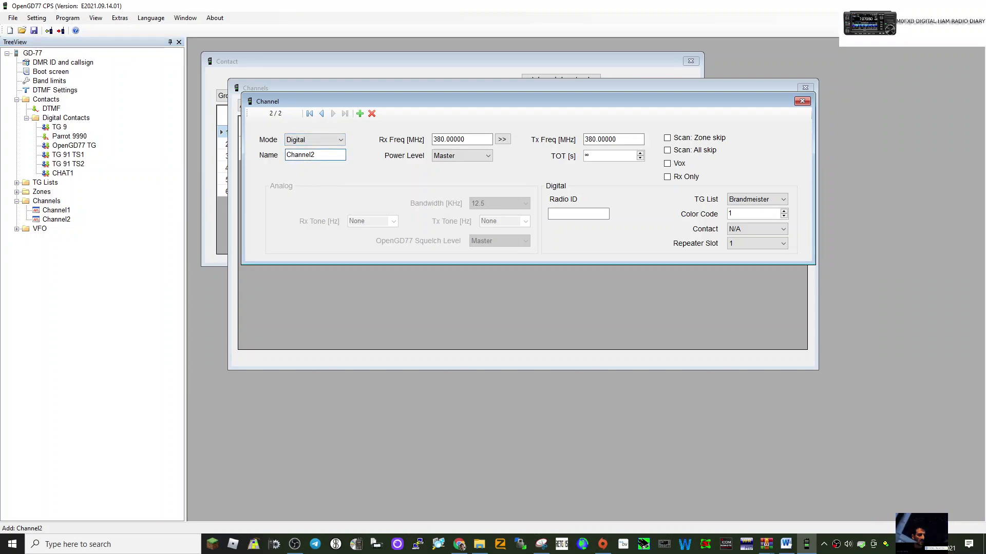
key(BackSpace)
key(BackSpace)
key(BackSpace)
key(BackSpace)
key(BackSpace)
key(BackSpace)
key(BackSpace)
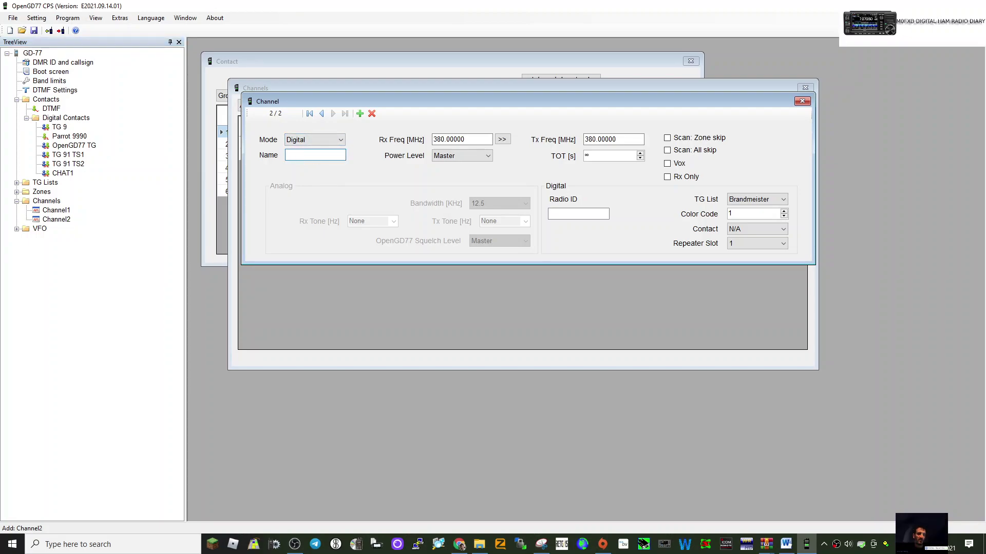
text(HOT)
text(SPOT)
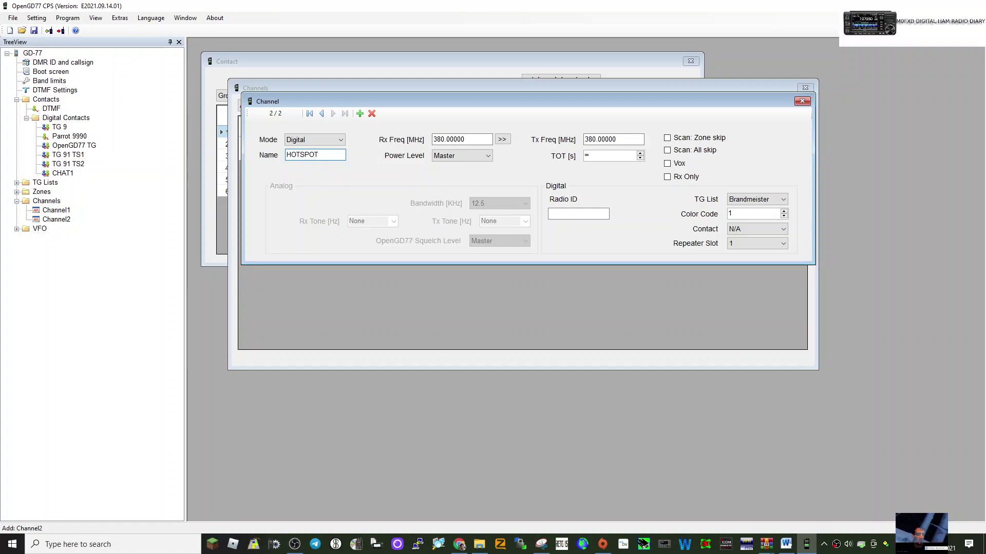
Step: Set HOTSPOT's receive and transmit frequencies to 430 MHz and power to 3W
click(436, 140)
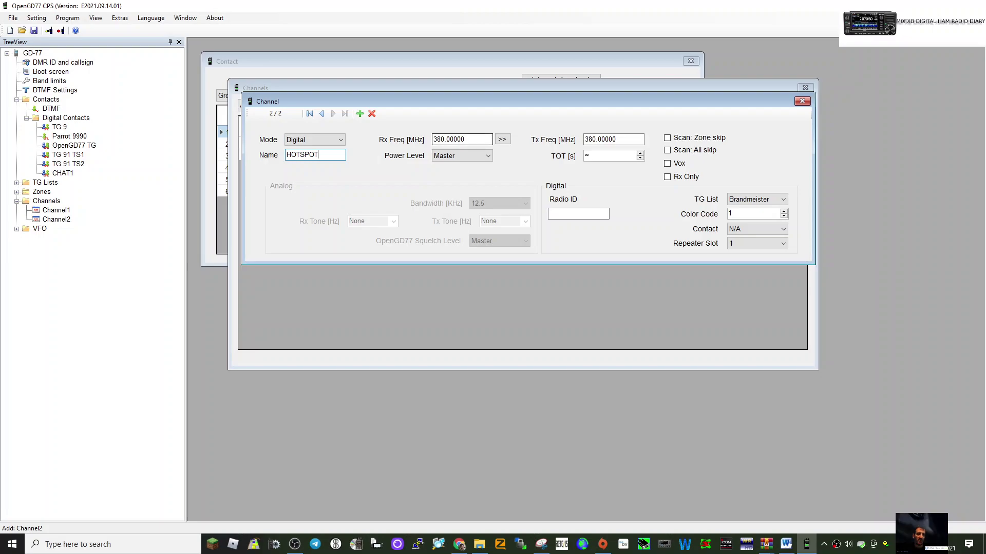
click(446, 139)
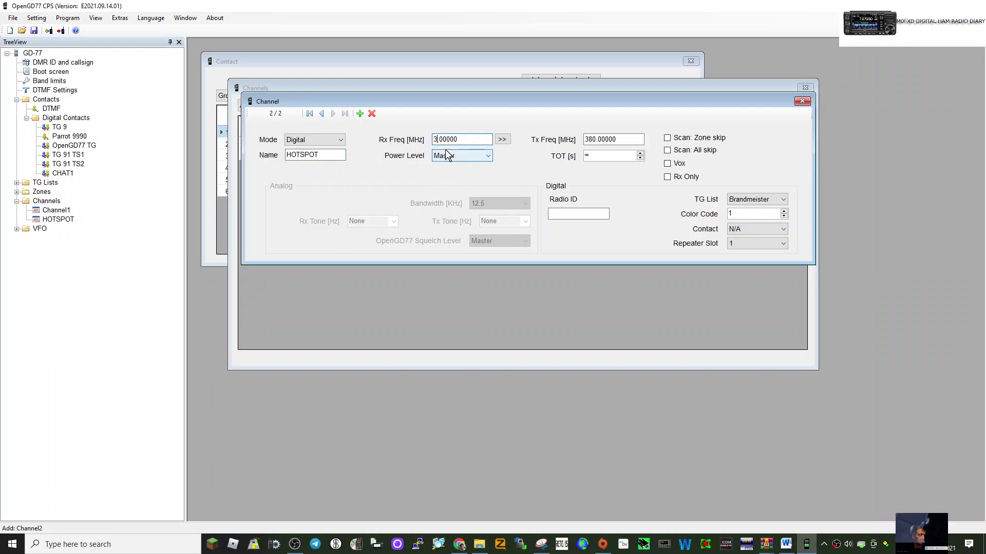
key(BackSpace)
key(BackSpace)
text(430)
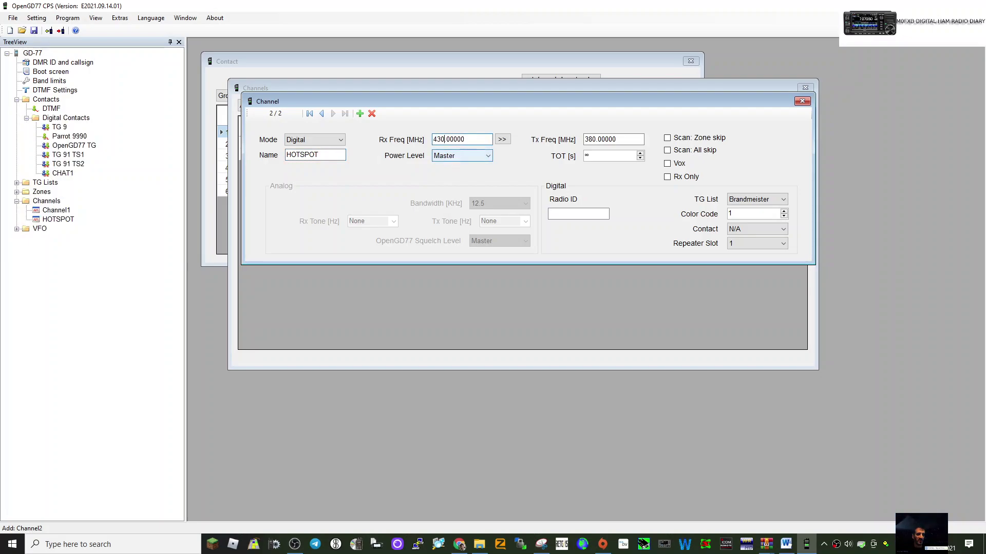
click(597, 139)
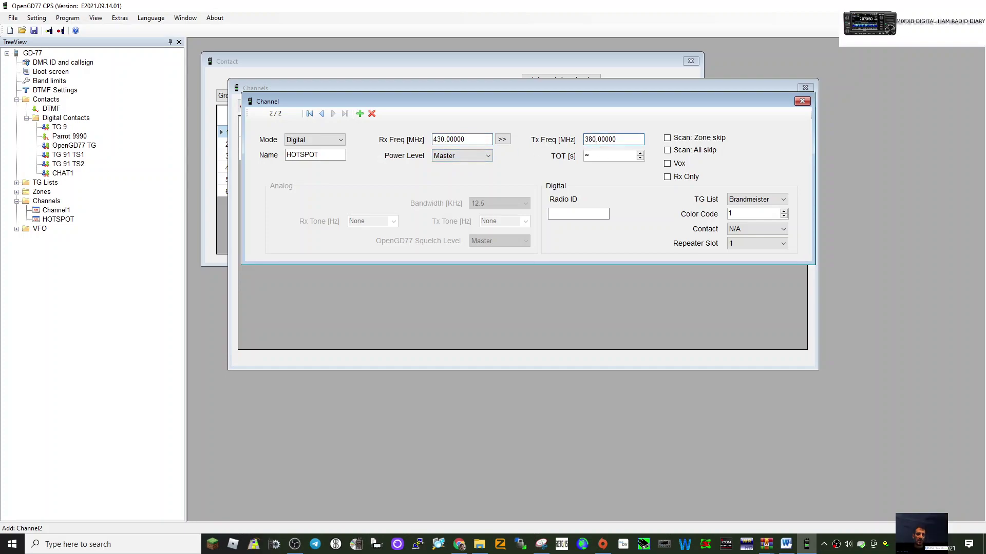
key(BackSpace)
key(BackSpace)
key(BackSpace)
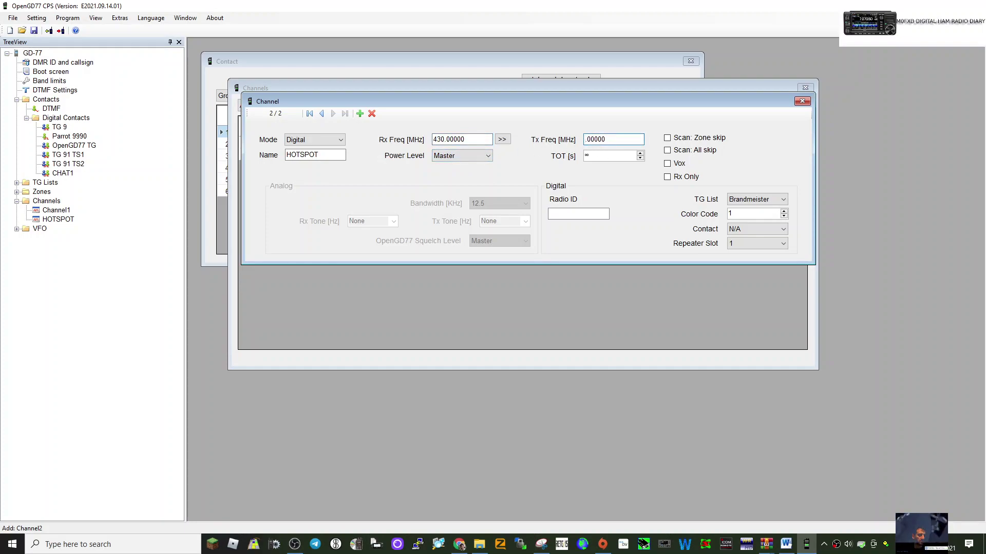
text(430)
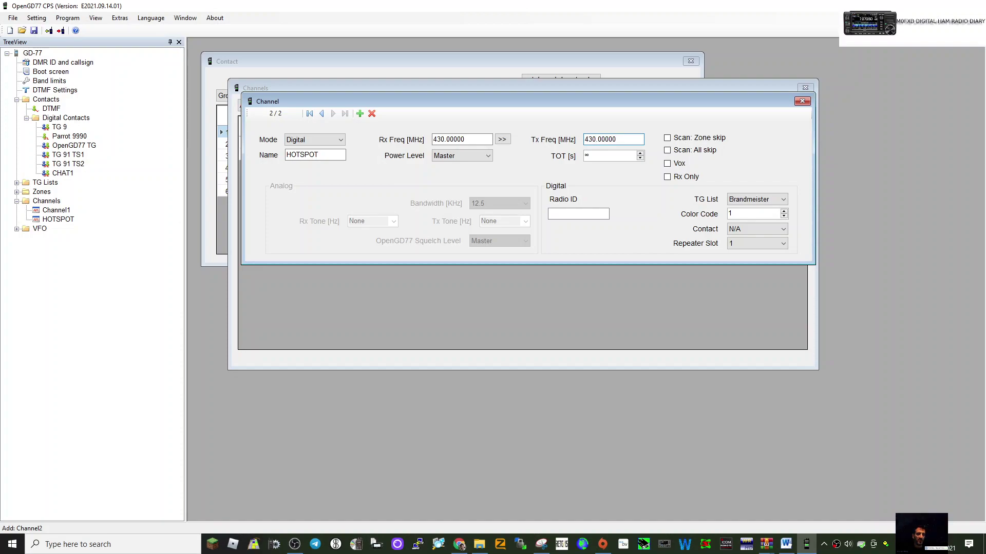
click(487, 156)
click(465, 224)
Step: Assign contact CHAT1, timeslot 2 and the Brandmeister TG list, then close the channel editor
click(782, 230)
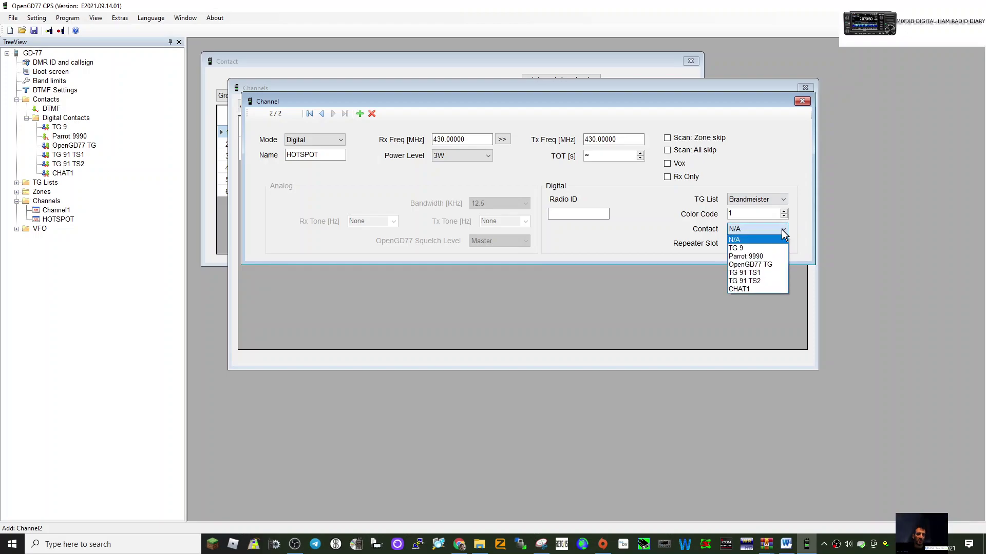
click(763, 285)
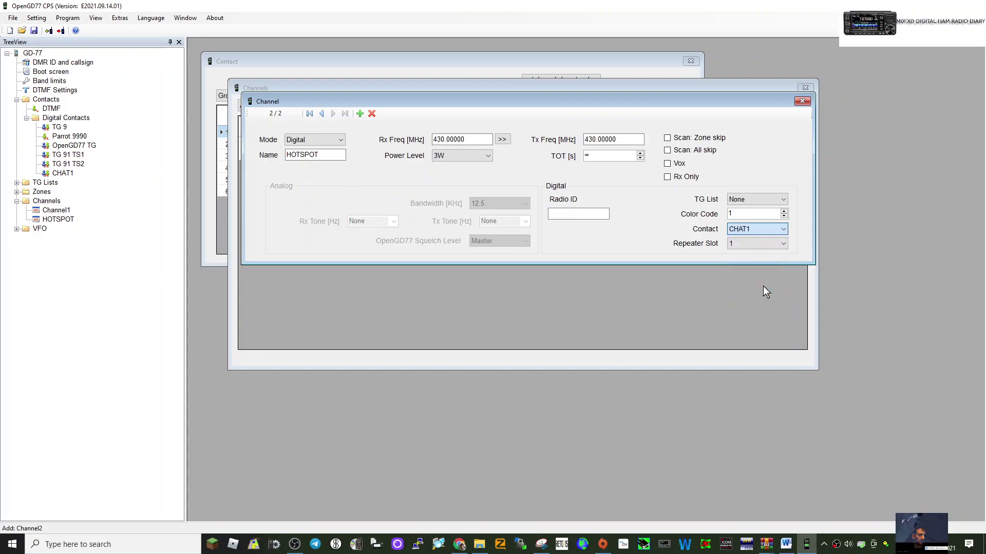
click(786, 245)
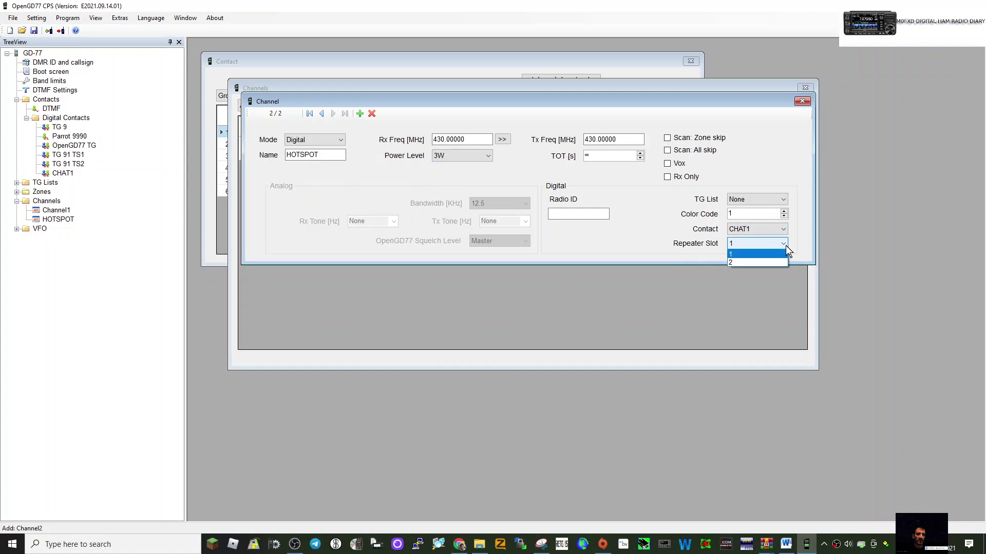
click(754, 261)
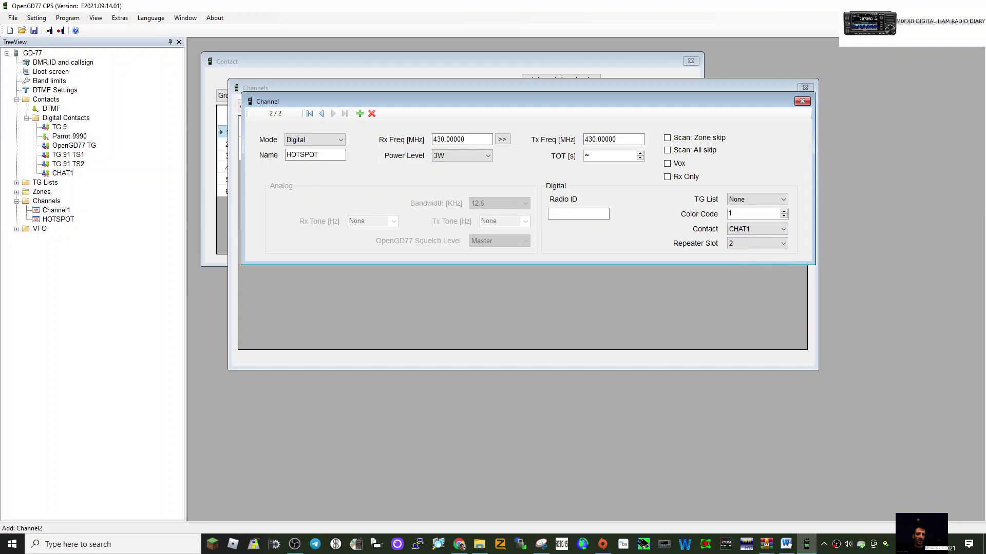
click(787, 204)
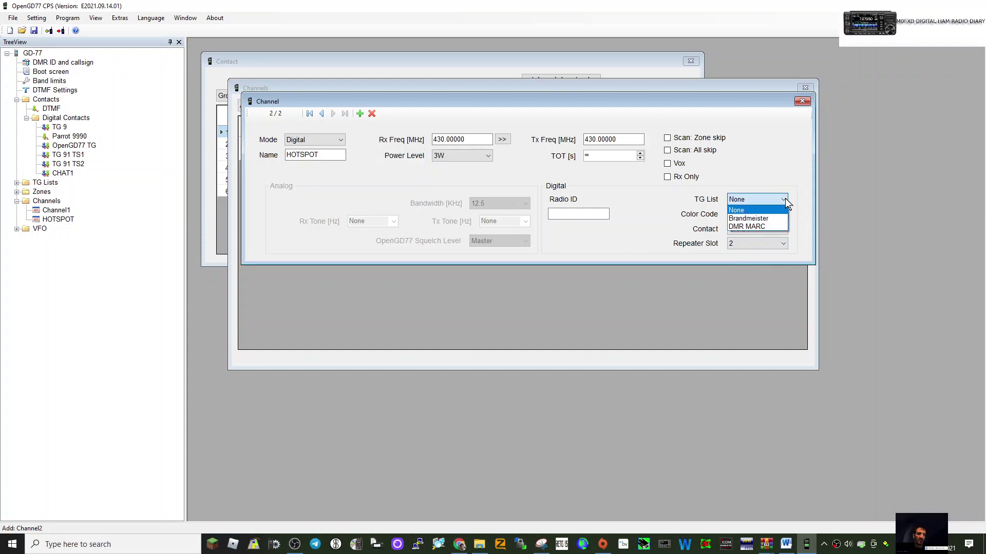
click(760, 221)
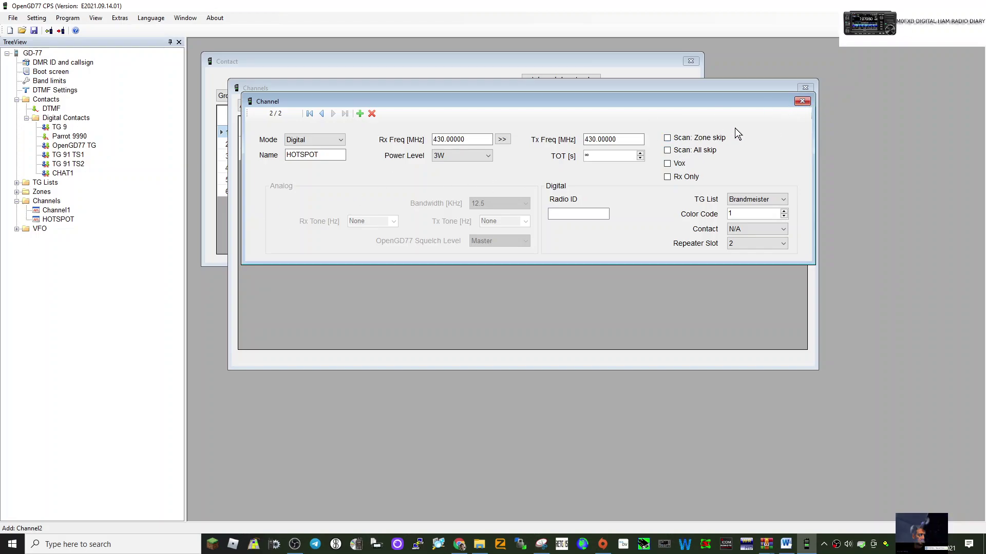
click(801, 101)
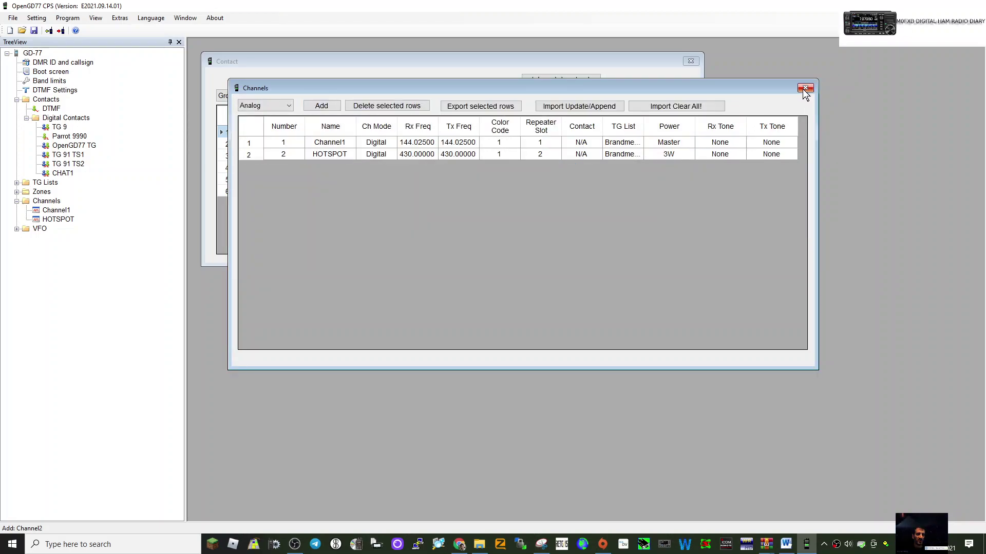
Step: Close the Channels and Contact windows and add a new zone under Zones
click(804, 88)
click(691, 61)
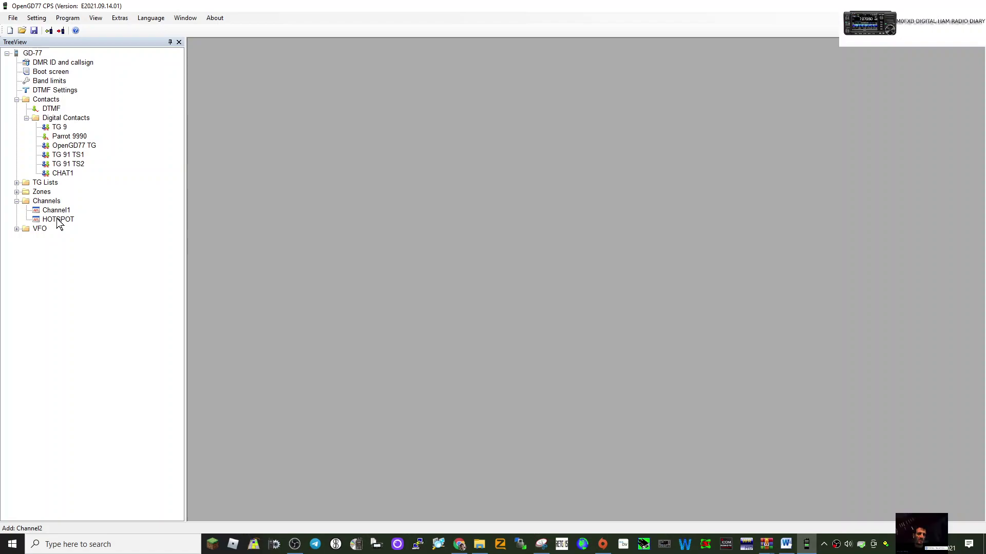
click(44, 194)
right_click(44, 192)
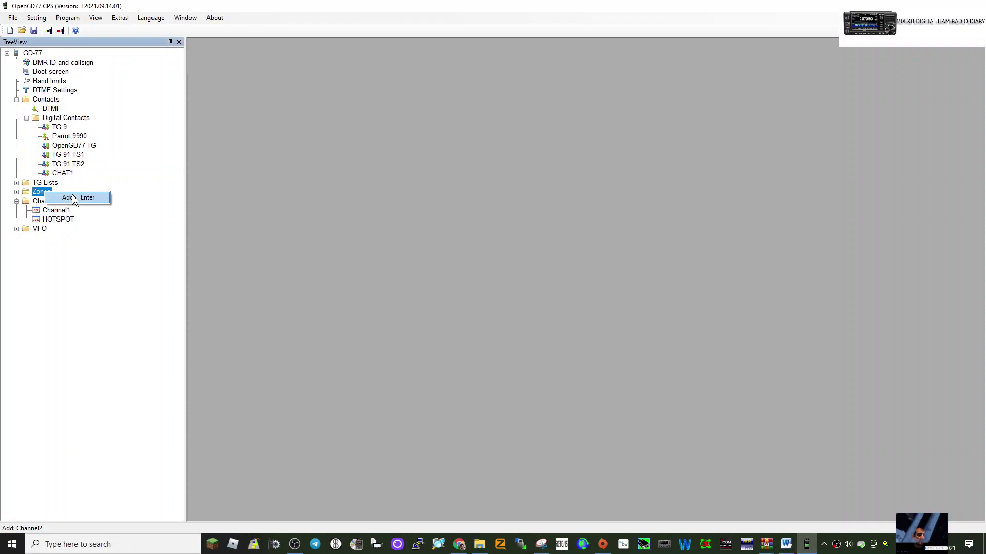
click(71, 195)
Step: Rename Zone1 to MY HOTSPOT and add the HOTSPOT channel alongside Channel1
double_click(51, 202)
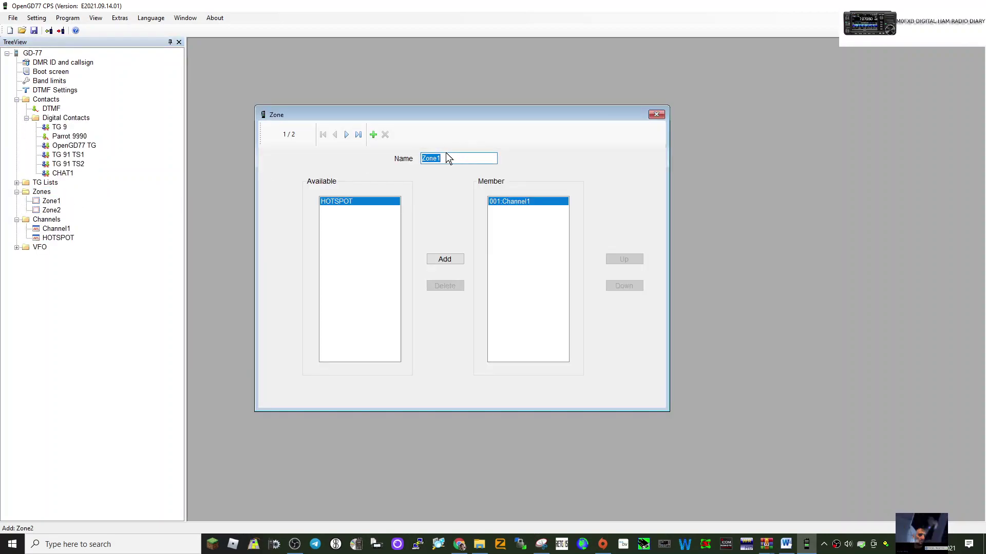
text(MY)
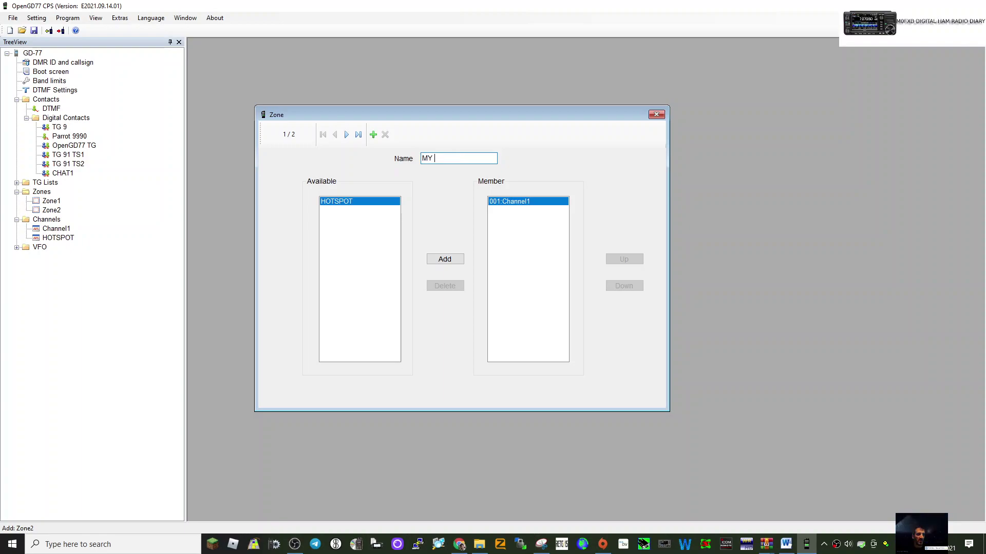
text( HOTSPOT)
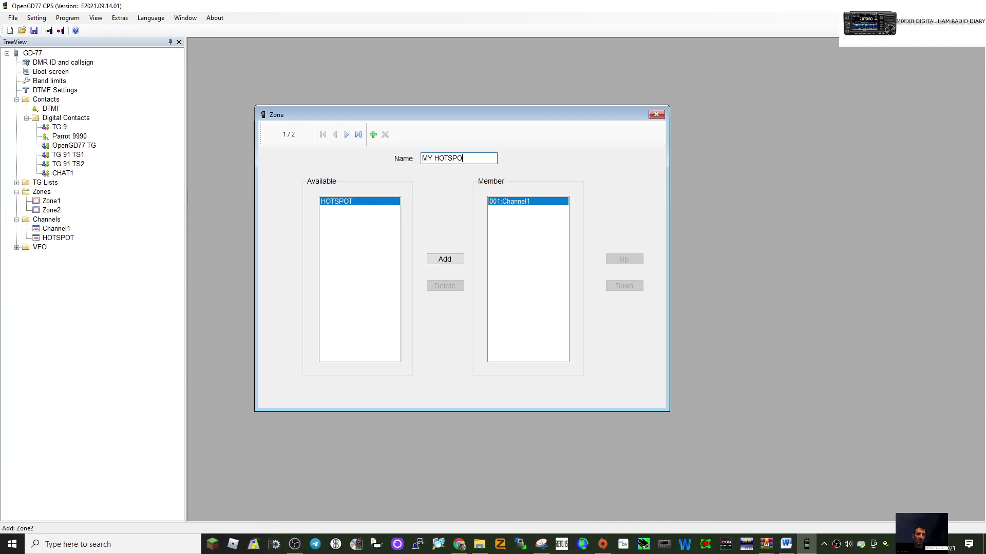
click(356, 204)
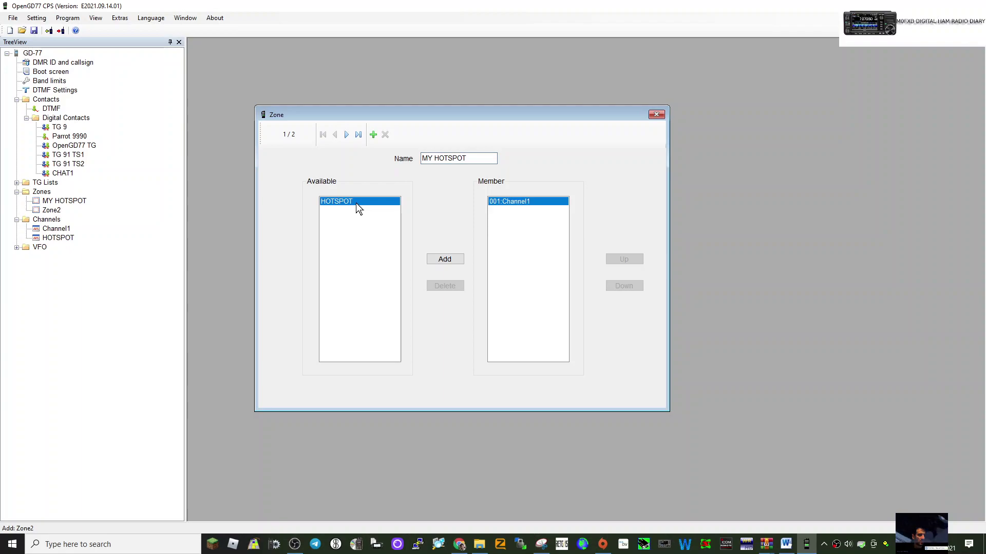
click(444, 259)
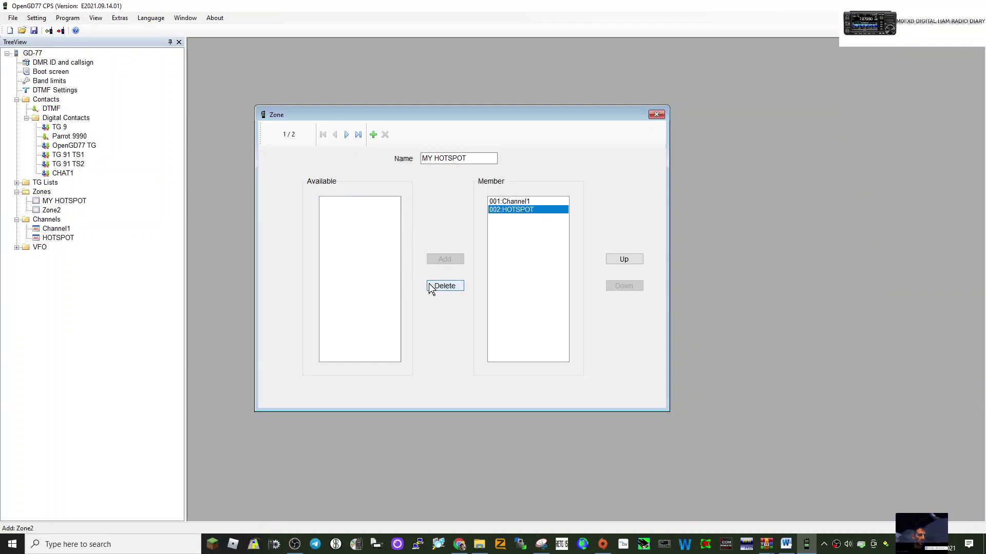
click(505, 201)
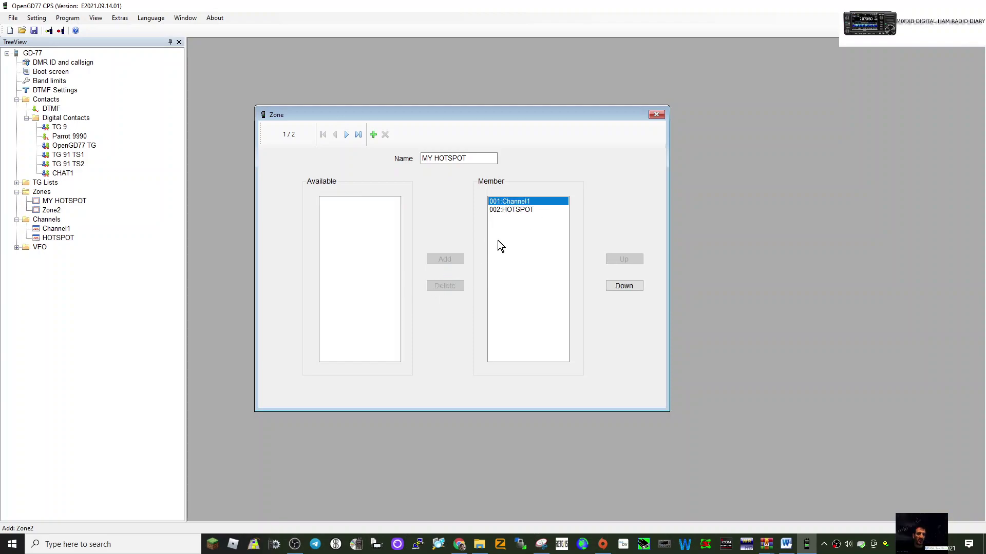
click(528, 211)
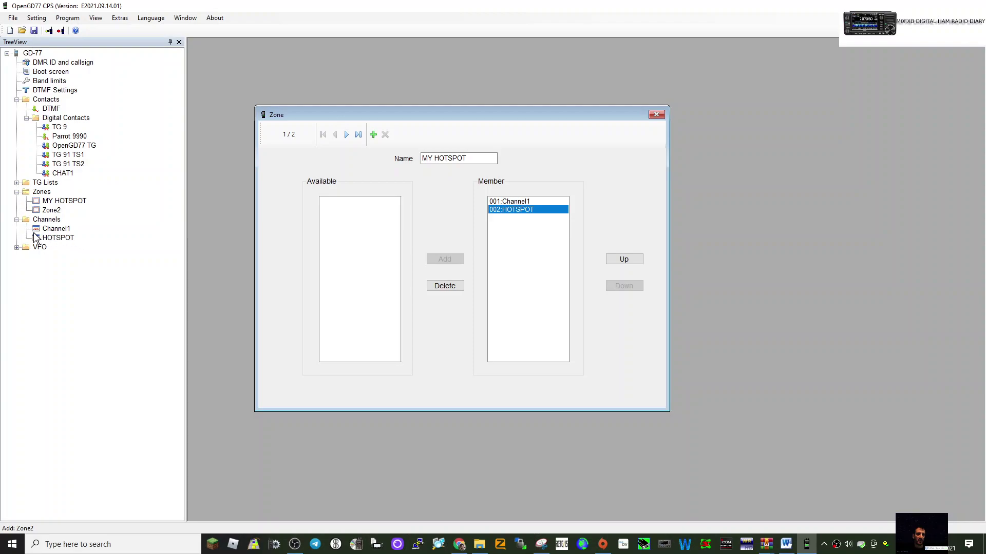
Step: Replace the name Zone2 with ANALOGUE in the zone editor
click(50, 211)
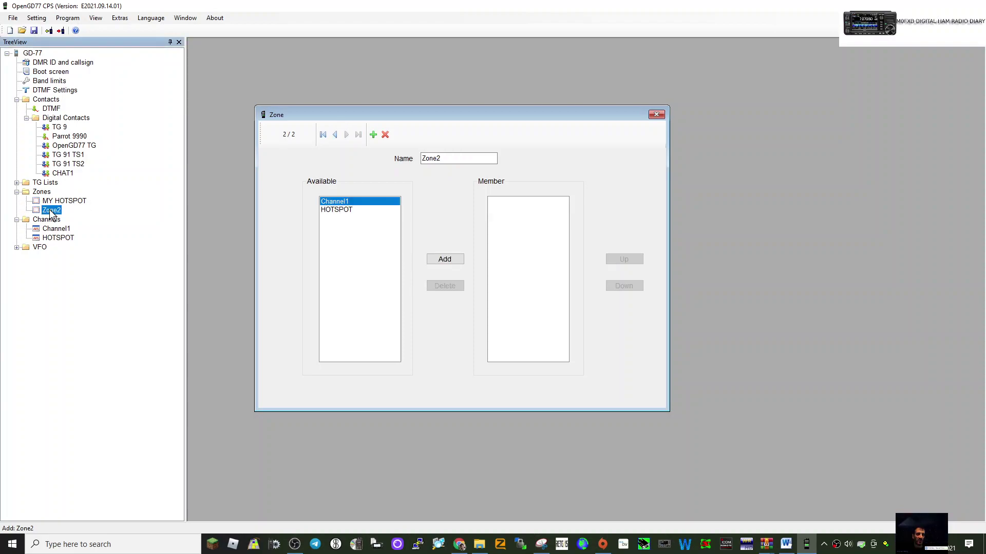
click(462, 159)
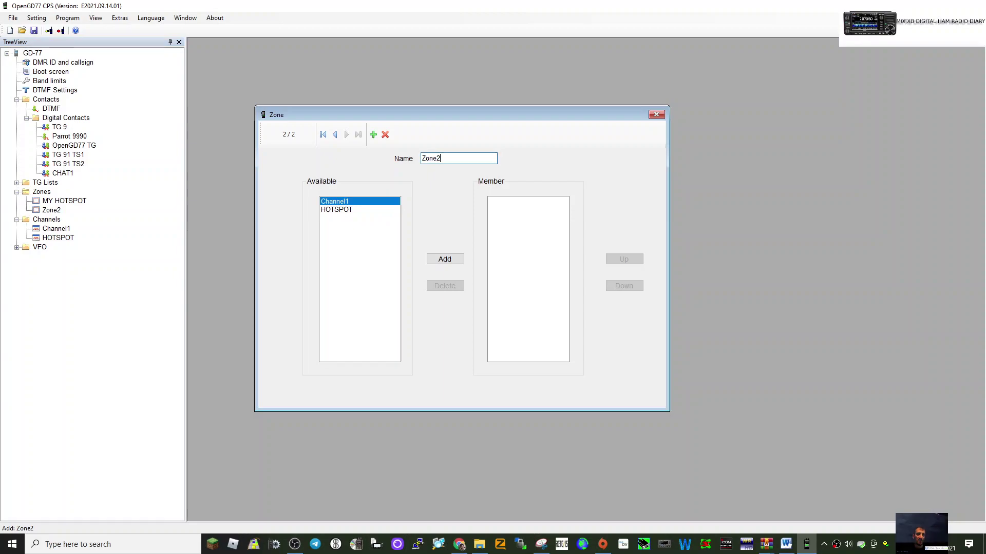
key(BackSpace)
key(BackSpace)
key(BackSpace)
key(BackSpace)
key(BackSpace)
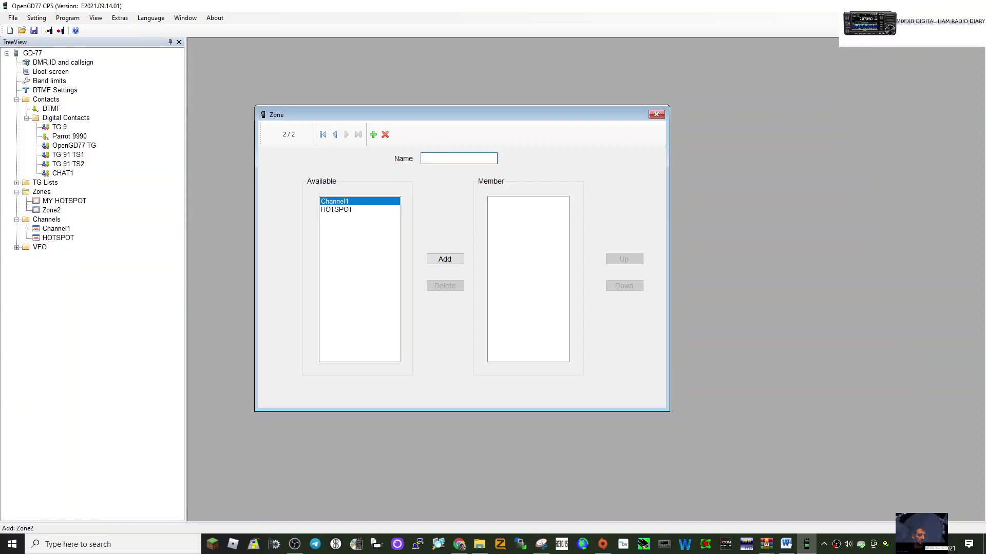
text(ANAL)
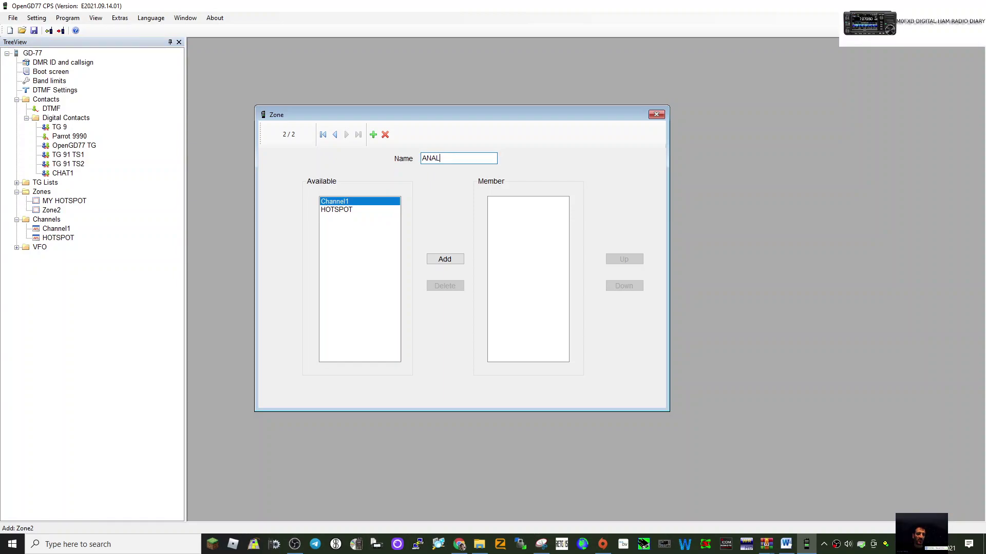
text(O)
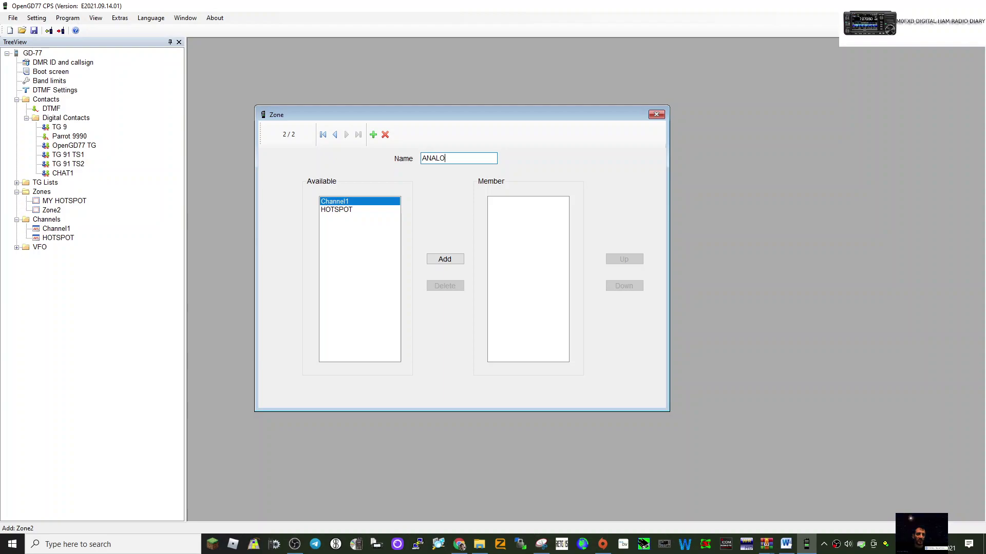
text(GUE)
key(Tab)
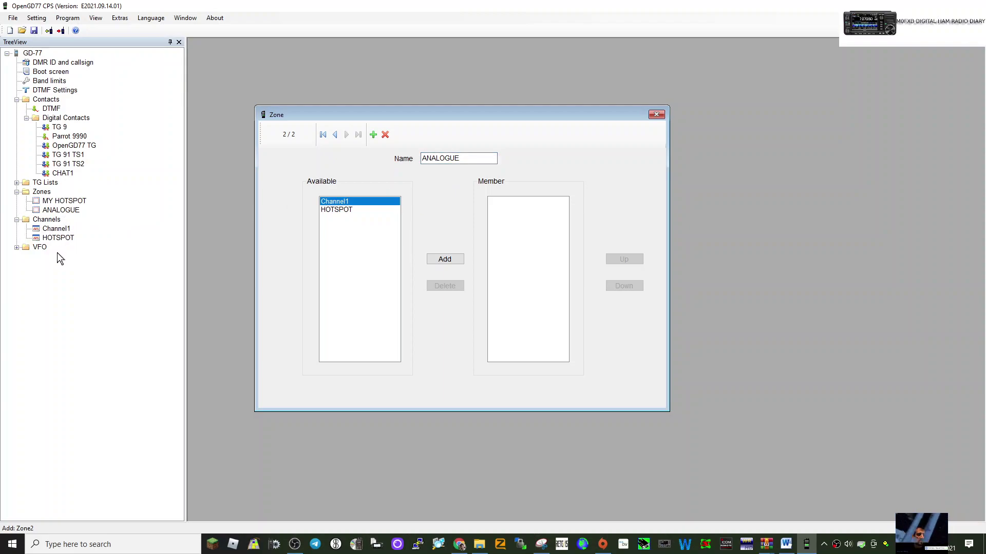
Step: Switch Channel1 to analogue mode and rename it GB3WR
double_click(56, 231)
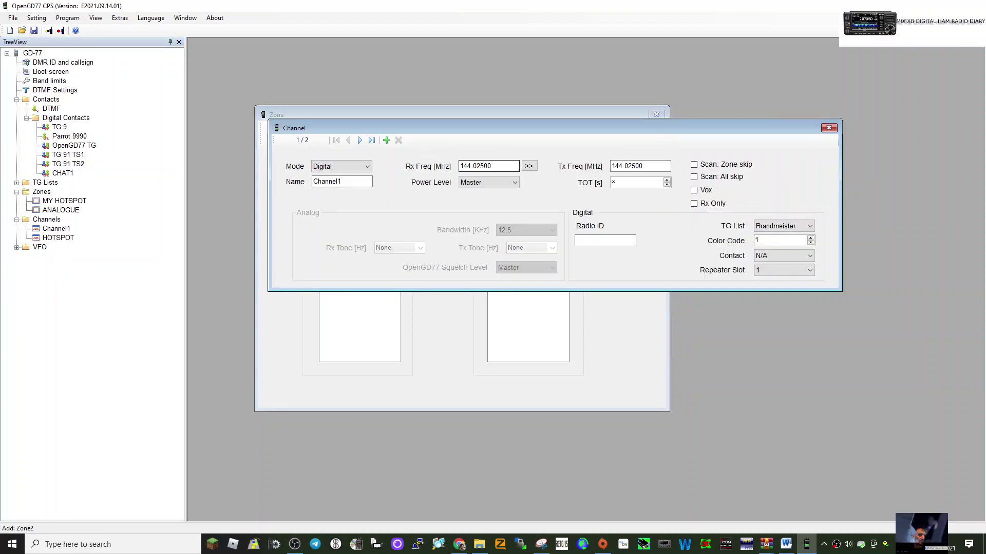
click(368, 168)
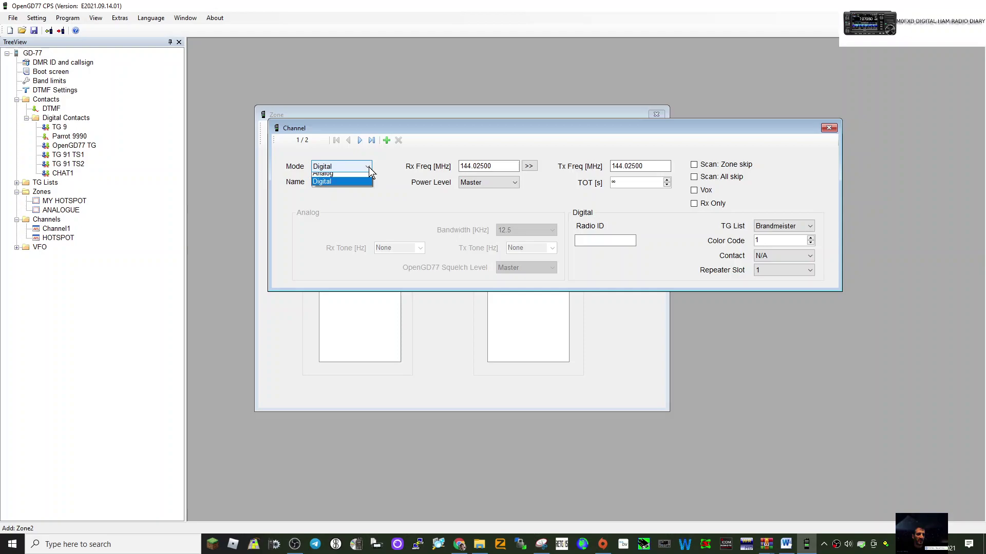
click(343, 175)
click(360, 182)
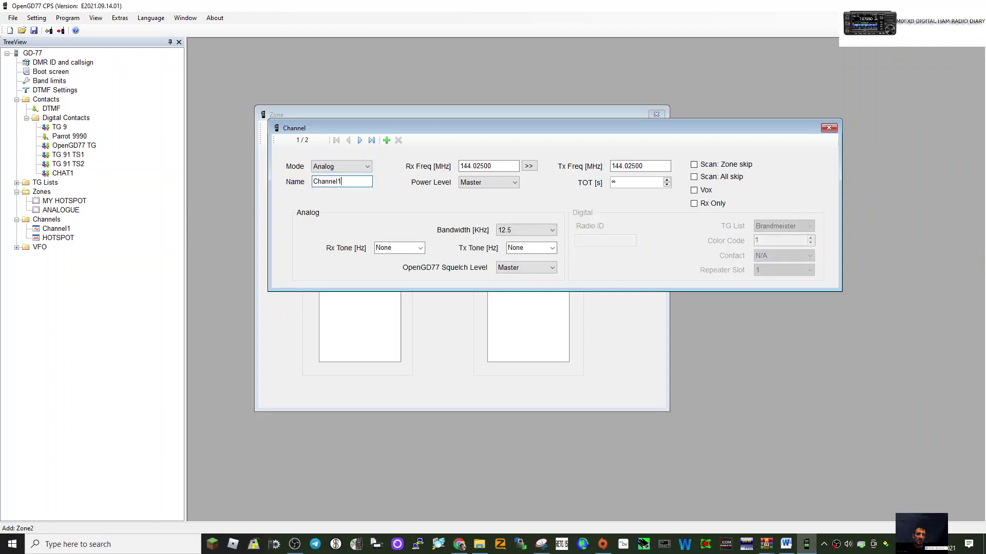
key(BackSpace)
key(BackSpace)
key(BackSpace)
key(BackSpace)
text(G)
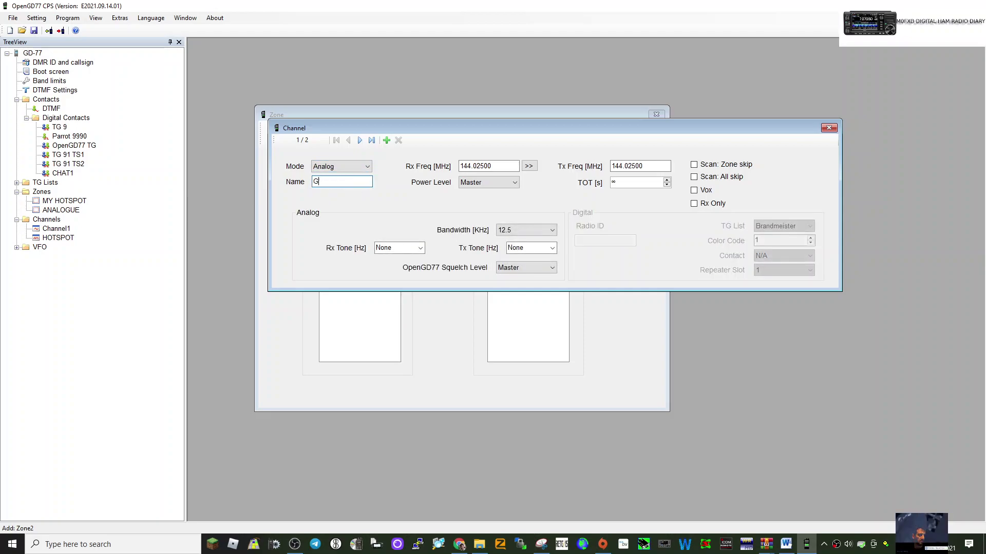
text(B3)
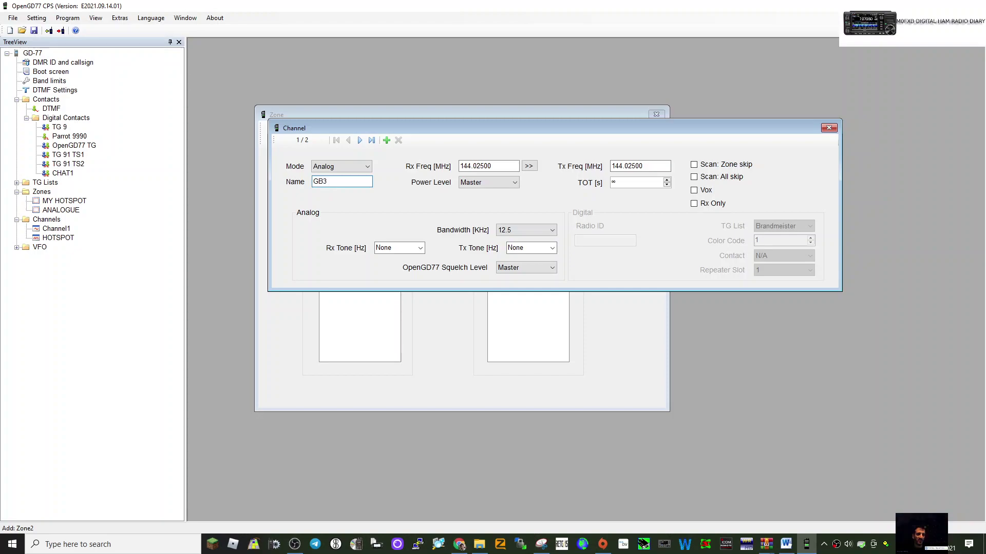
text(WR)
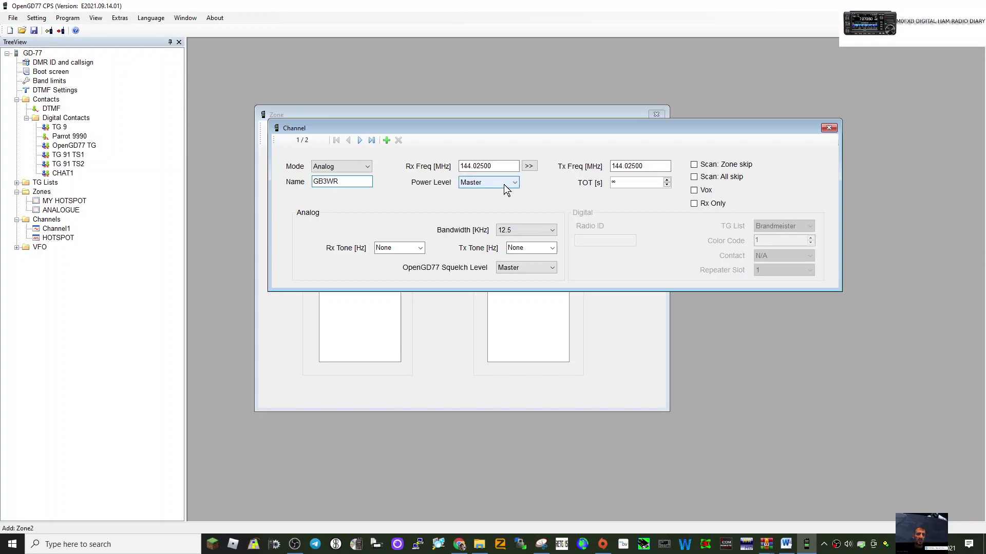
Step: Set GB3WR's power to 5W and receive frequency to 145.6000 MHz
click(513, 181)
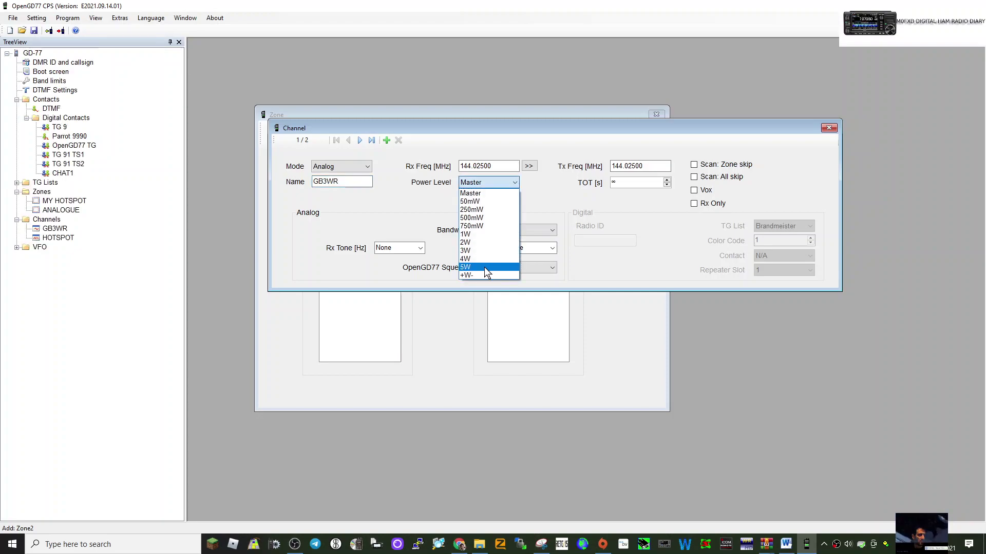
click(485, 267)
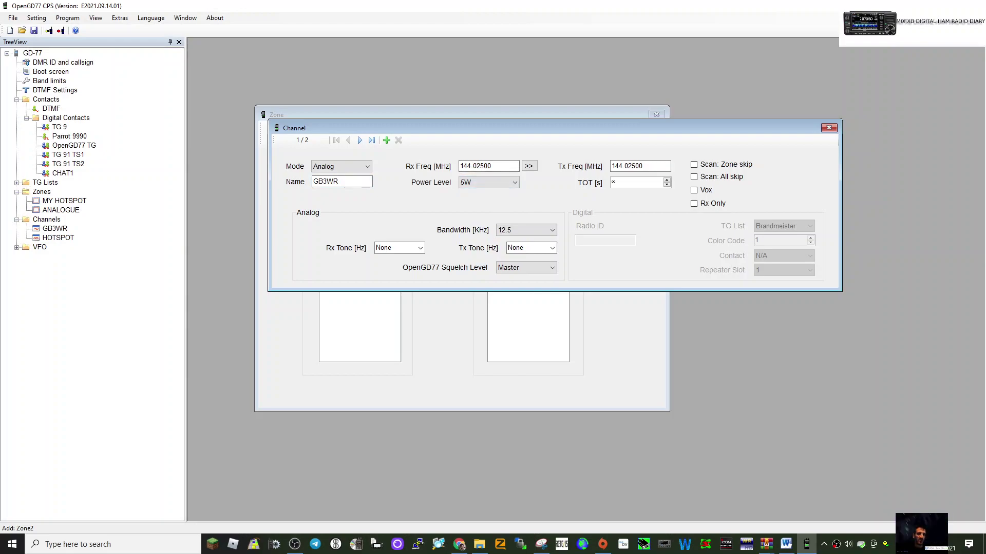
double_click(475, 166)
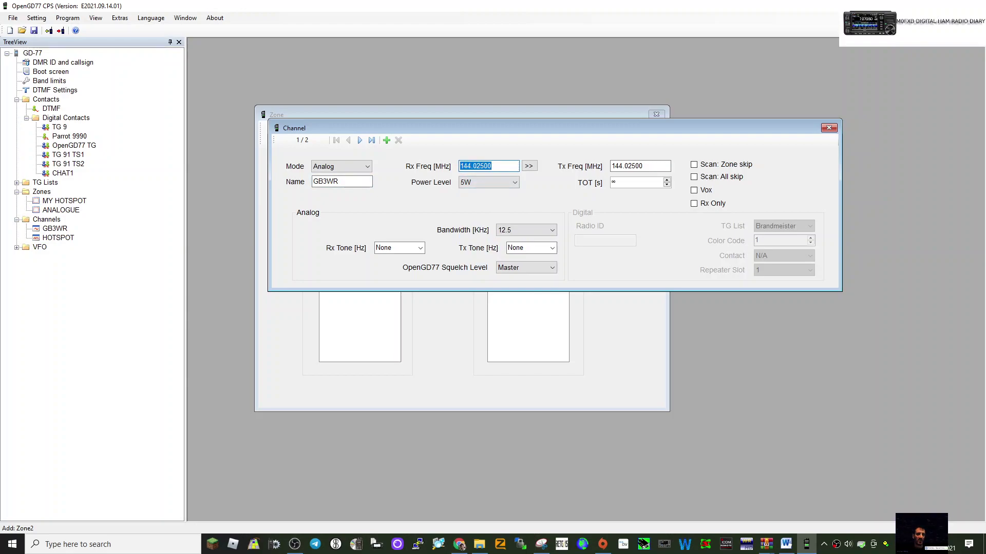
text(145.)
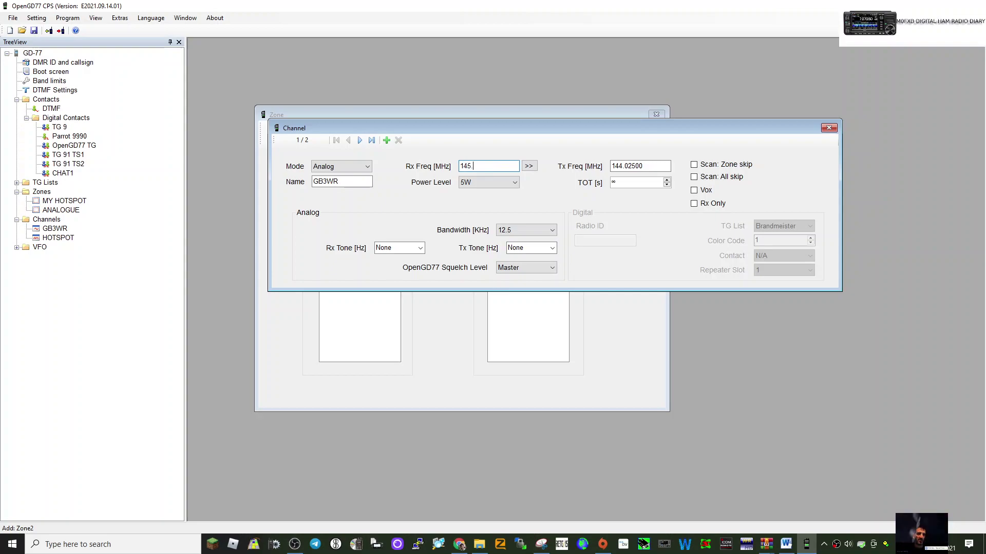
text(60)
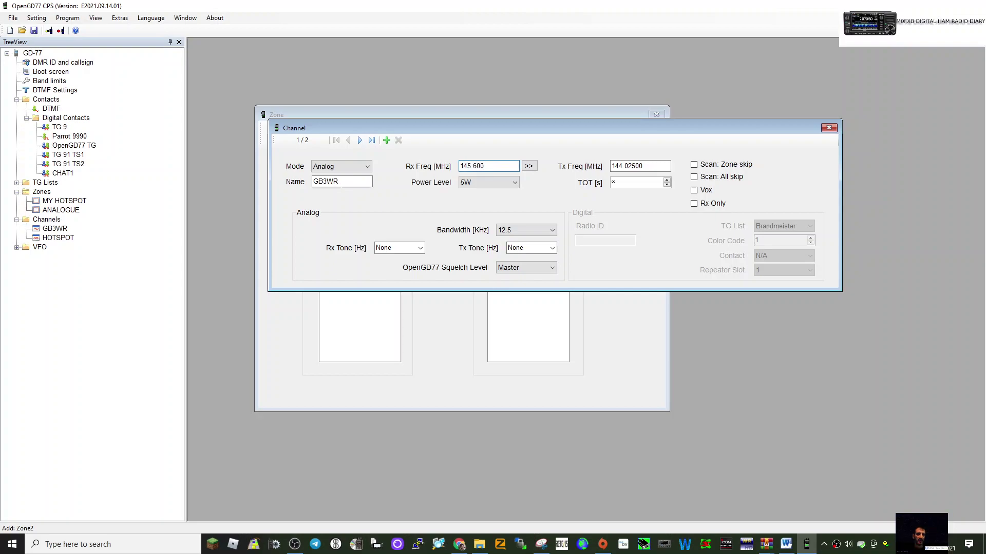
text(000)
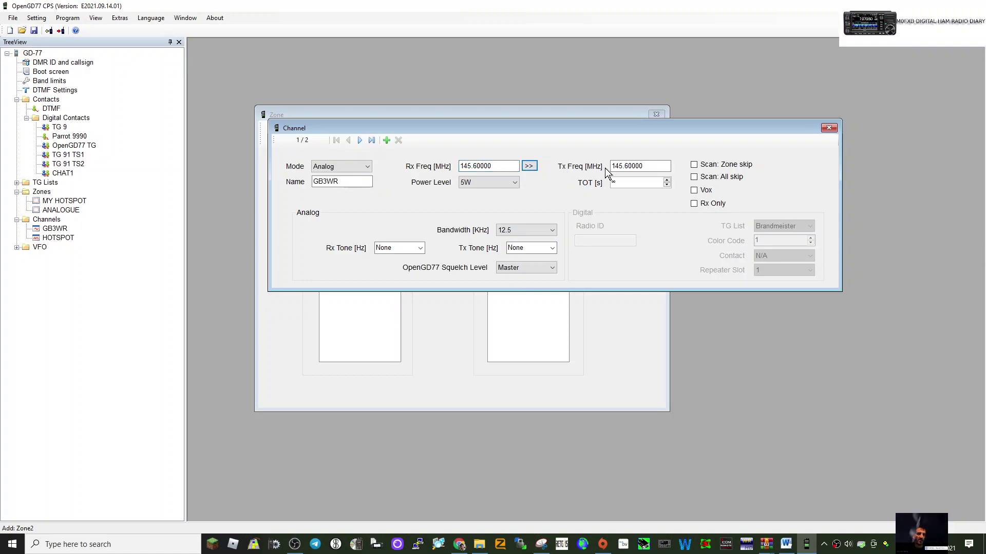
Step: Copy the receive frequency to transmit and change the transmit frequency to 145.00000 MHz
click(528, 167)
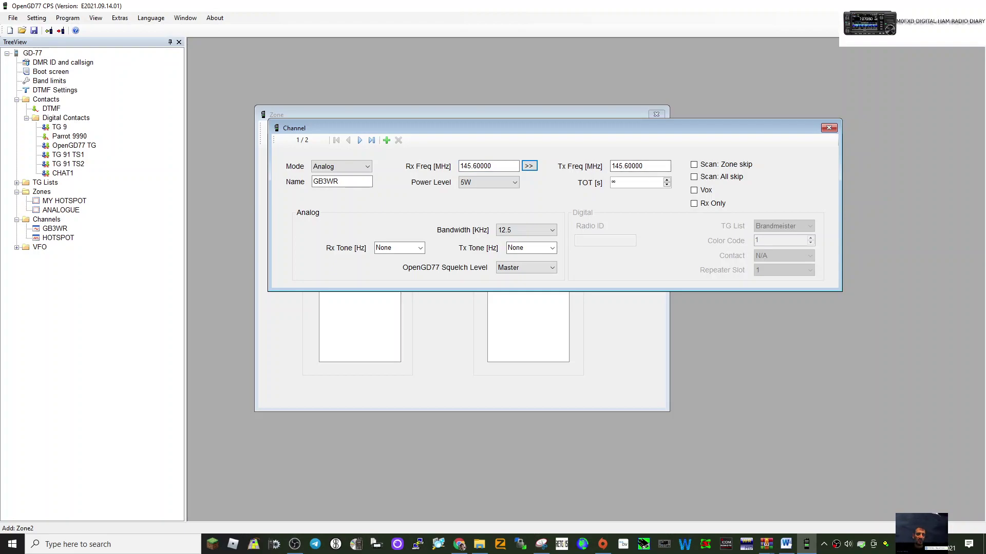
key(Tab)
key(End)
key(BackSpace)
key(BackSpace)
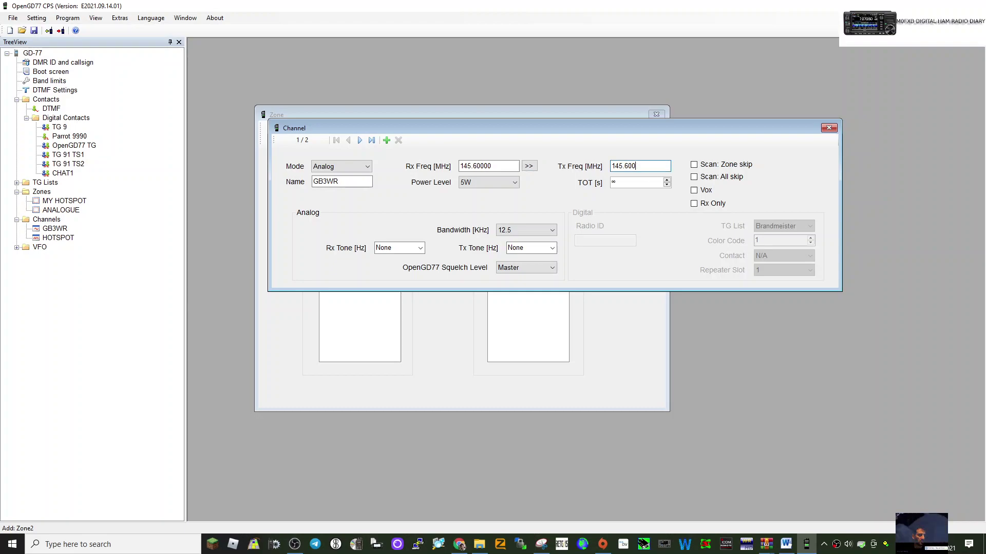
key(BackSpace)
key(BackSpace)
key(BackSpace)
text(00000)
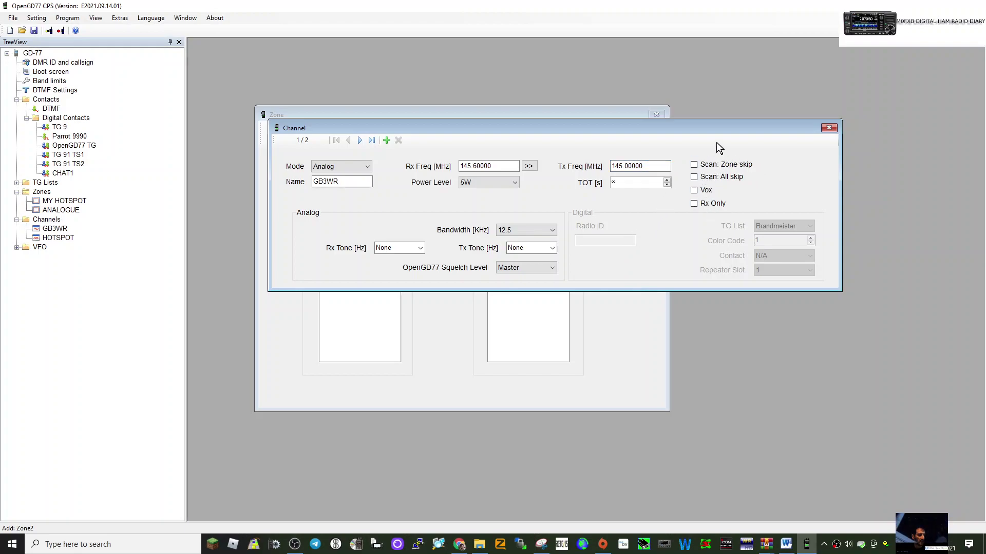
Step: Set both receive and transmit tones to 94.8 Hz
click(421, 248)
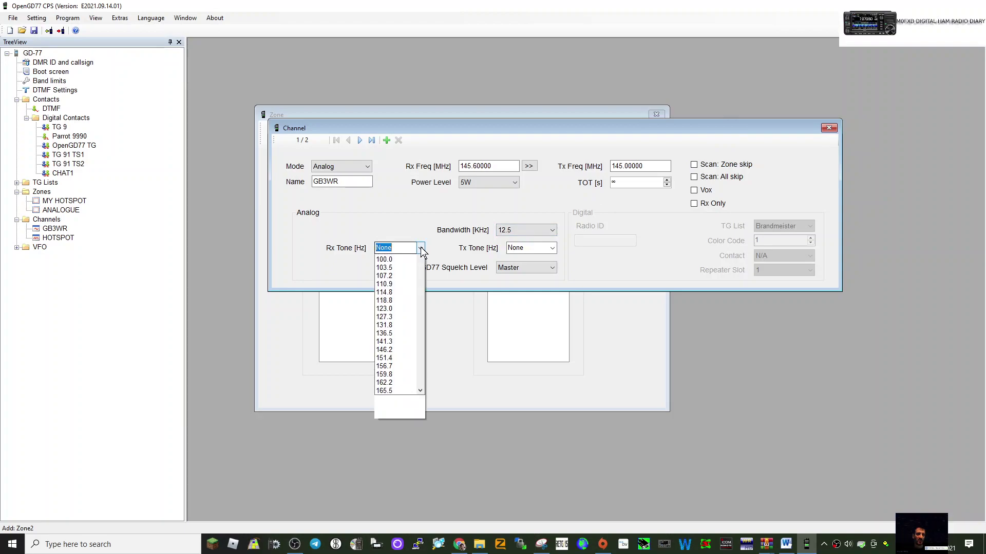
click(384, 350)
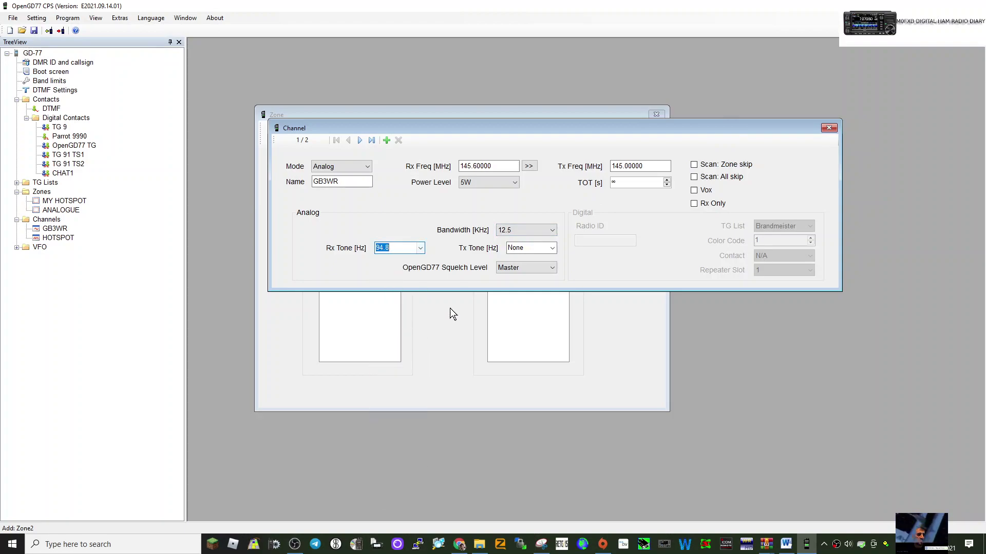
click(555, 246)
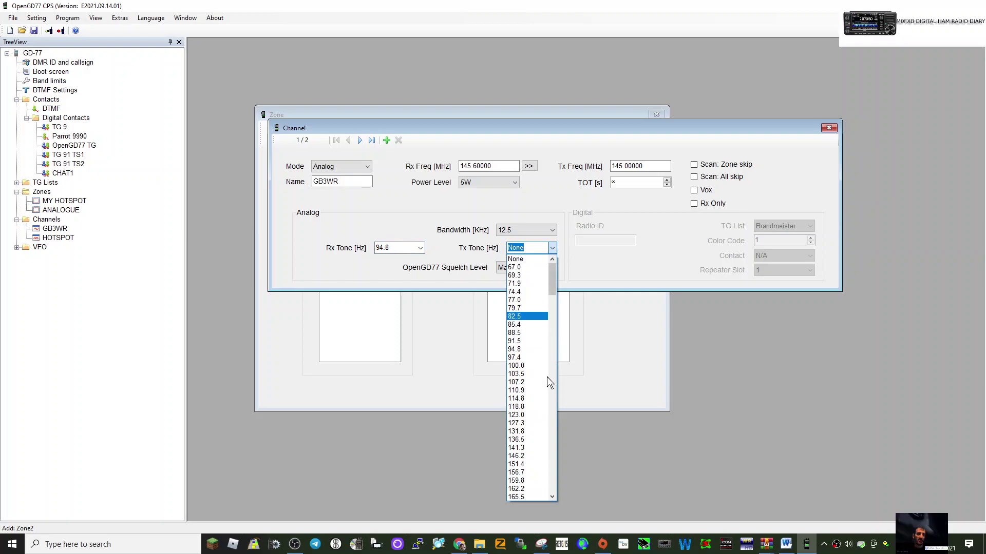
click(535, 350)
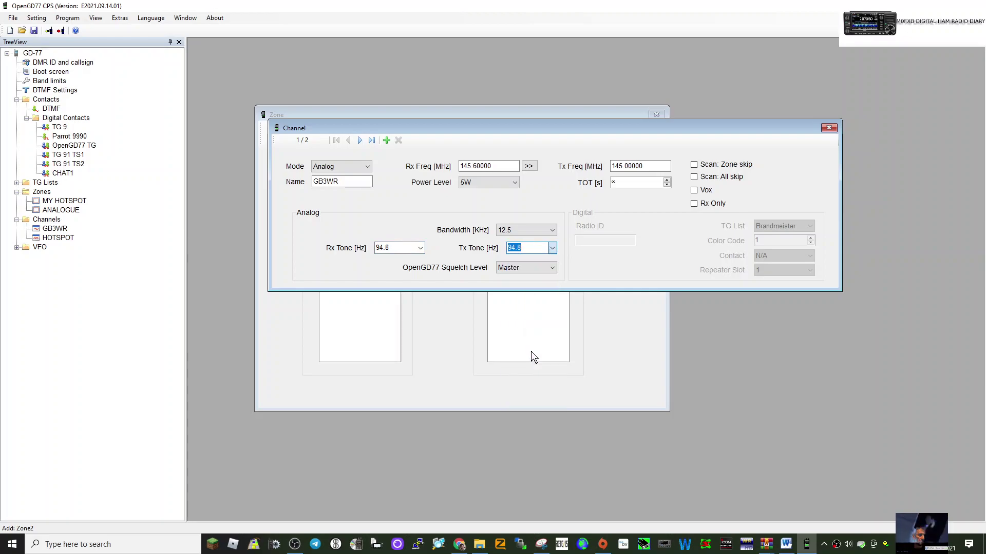
Step: Review bandwidth and squelch options, leaving 12.5 kHz and Master
click(554, 230)
click(553, 230)
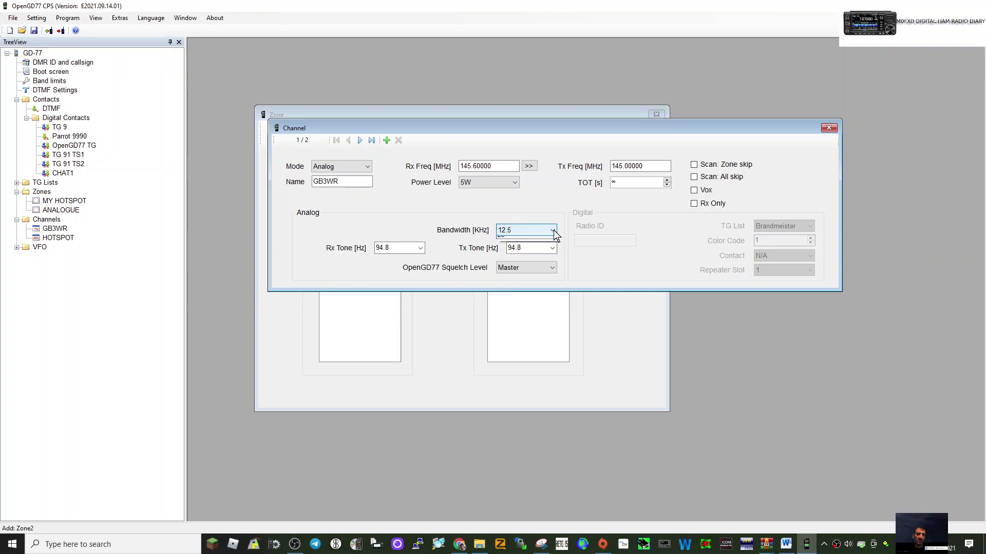
click(553, 230)
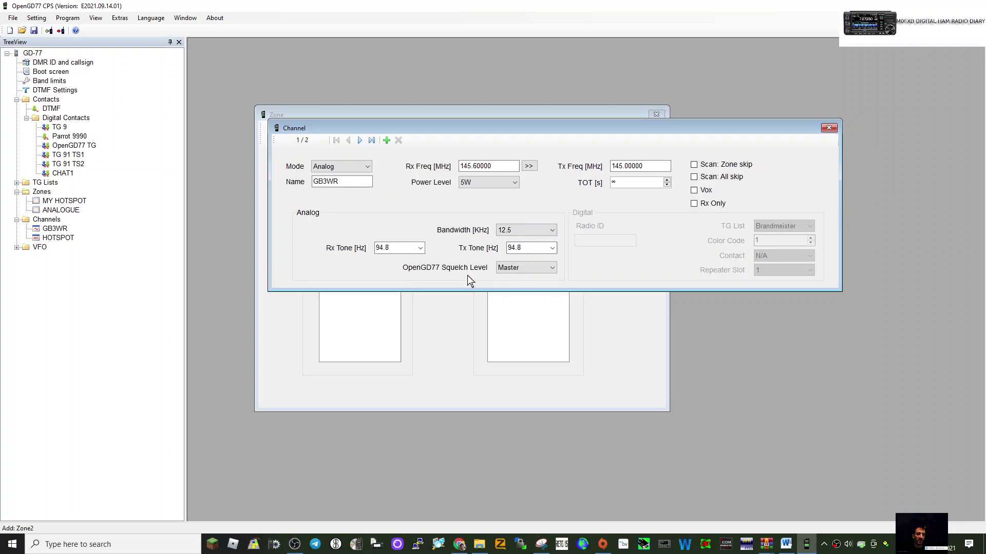
click(552, 269)
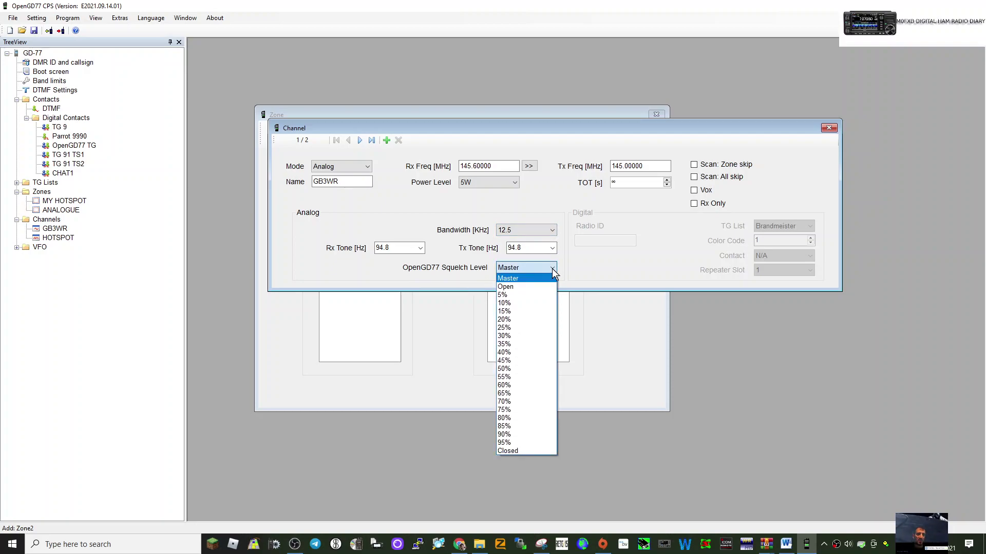
click(552, 269)
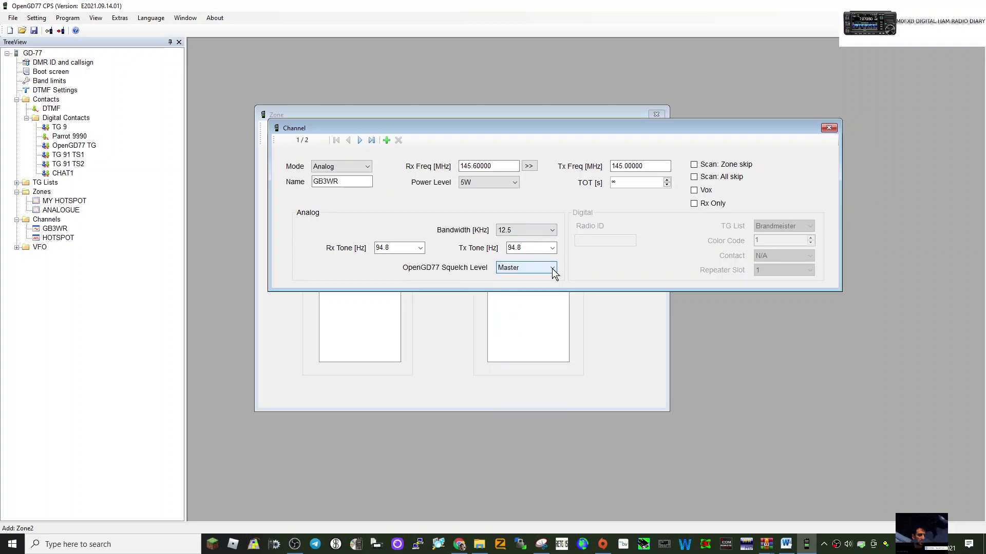
click(553, 269)
click(552, 269)
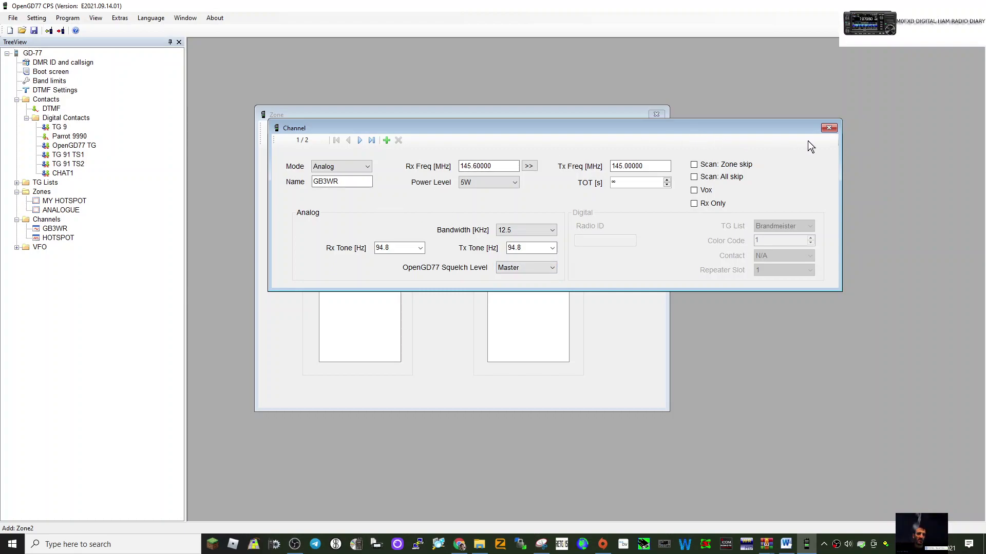
Step: Close the GB3WR editor and re-enter the second zone's name as ANALOGUE
click(828, 128)
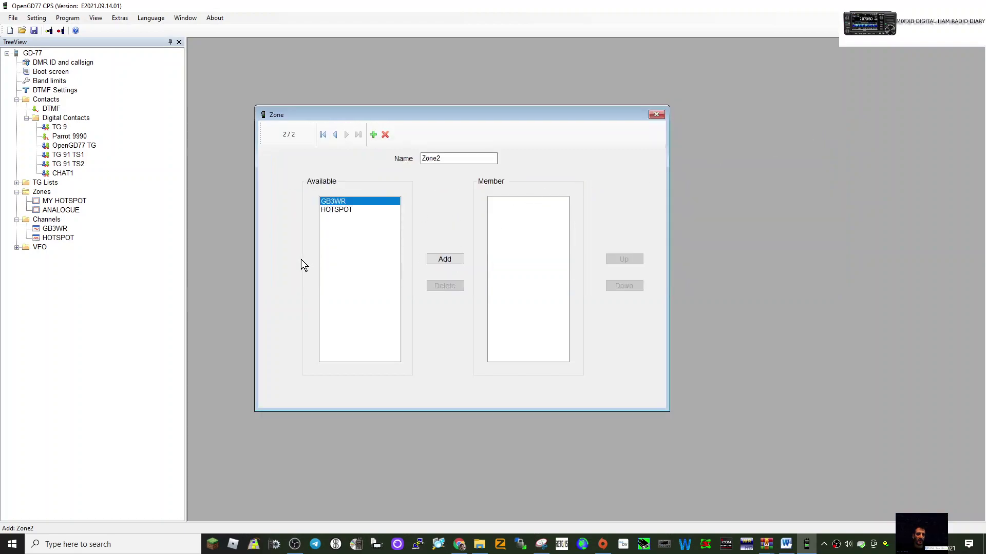
click(64, 210)
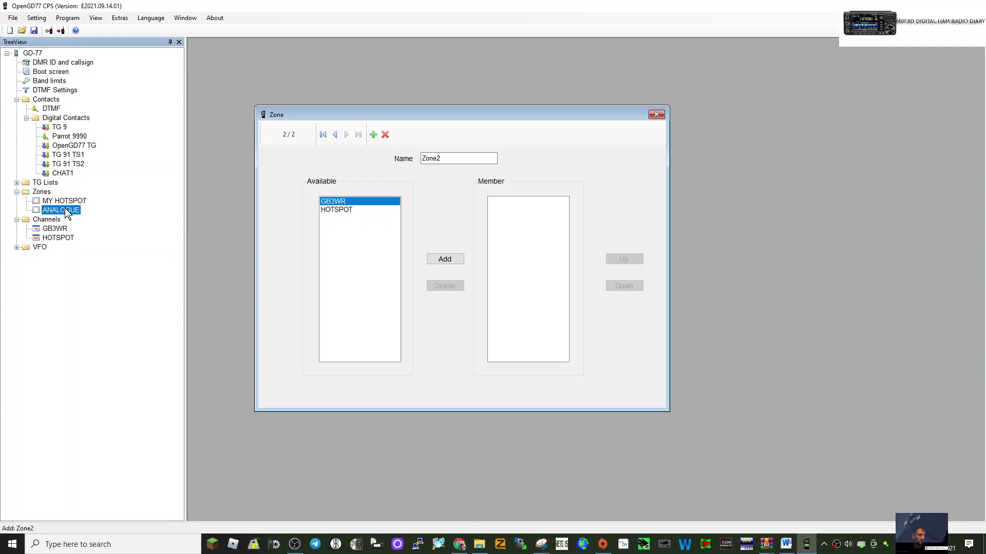
click(462, 161)
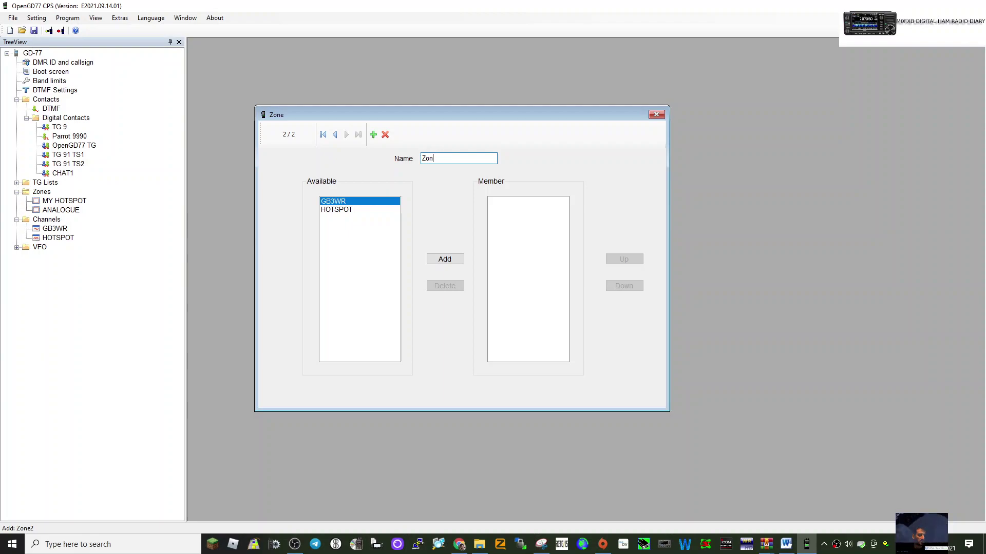
key(BackSpace)
key(BackSpace)
key(BackSpace)
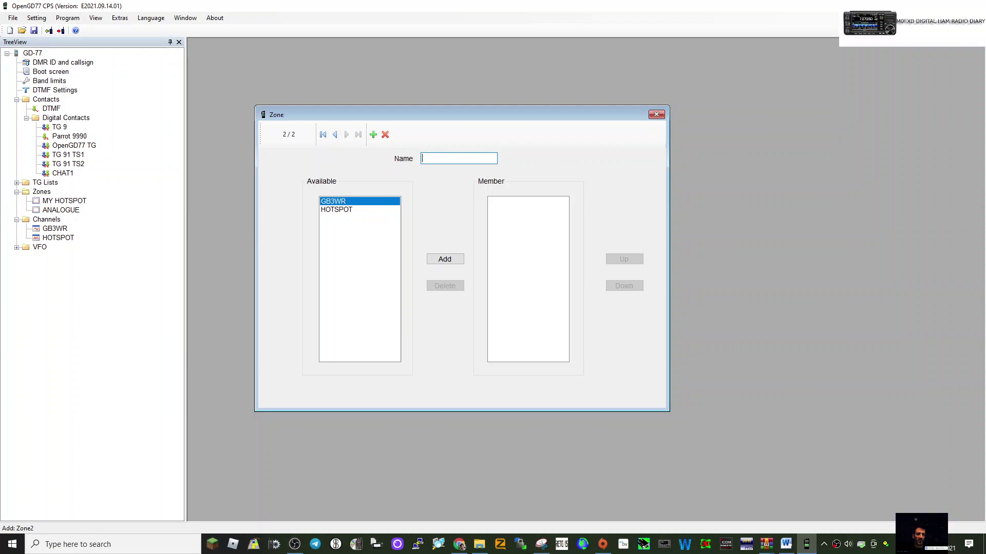
text(ANALO)
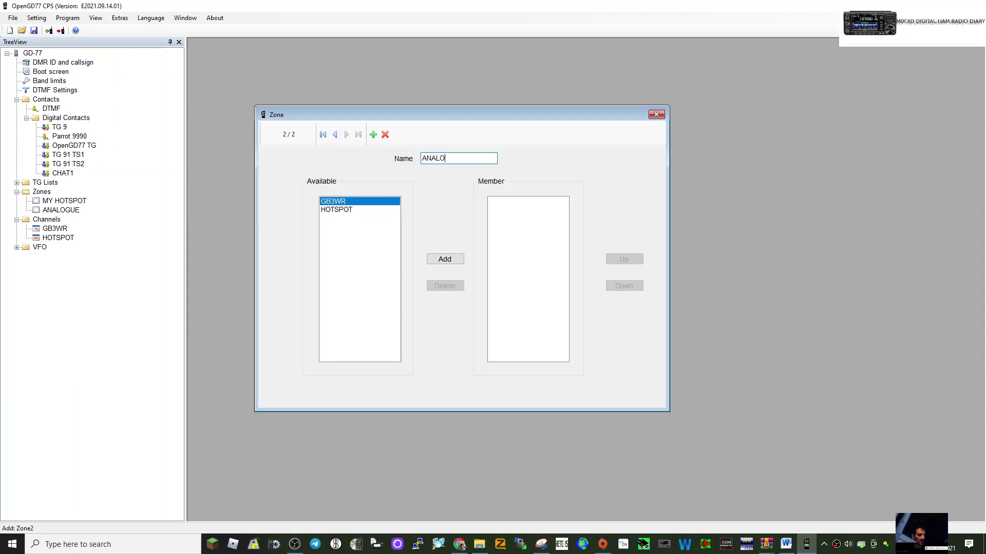
text(GUE)
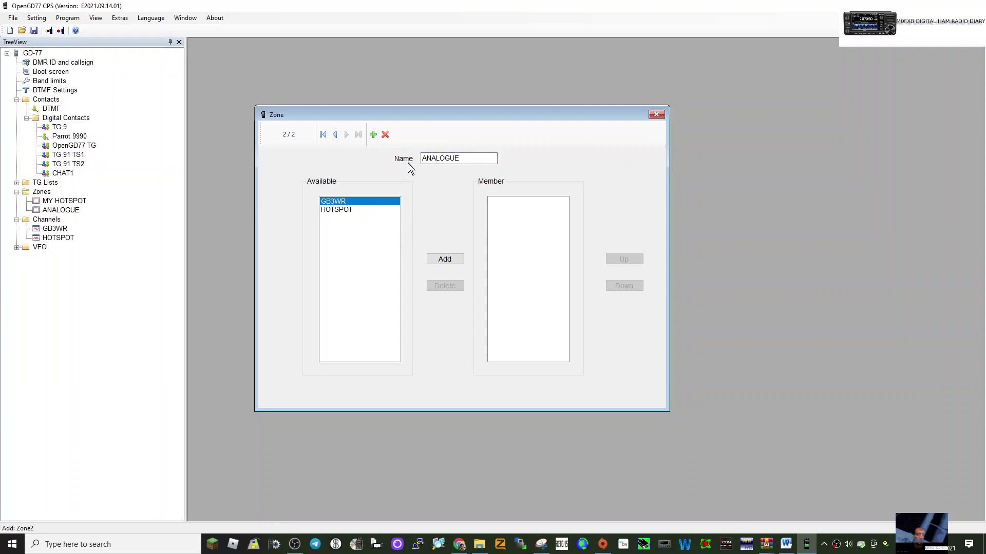
Step: Add GB3WR to the ANALOGUE zone and close the zone editor
click(61, 210)
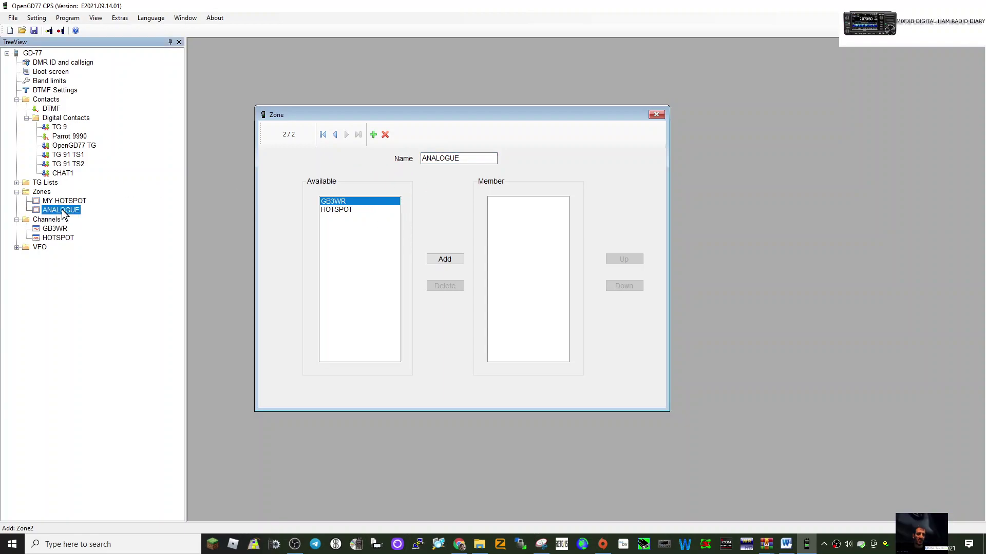
click(454, 261)
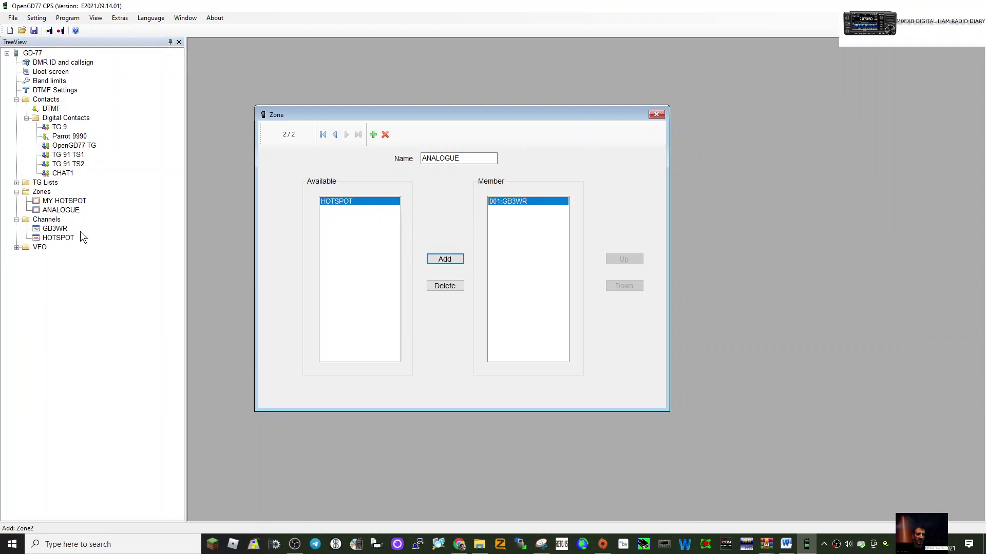
click(657, 115)
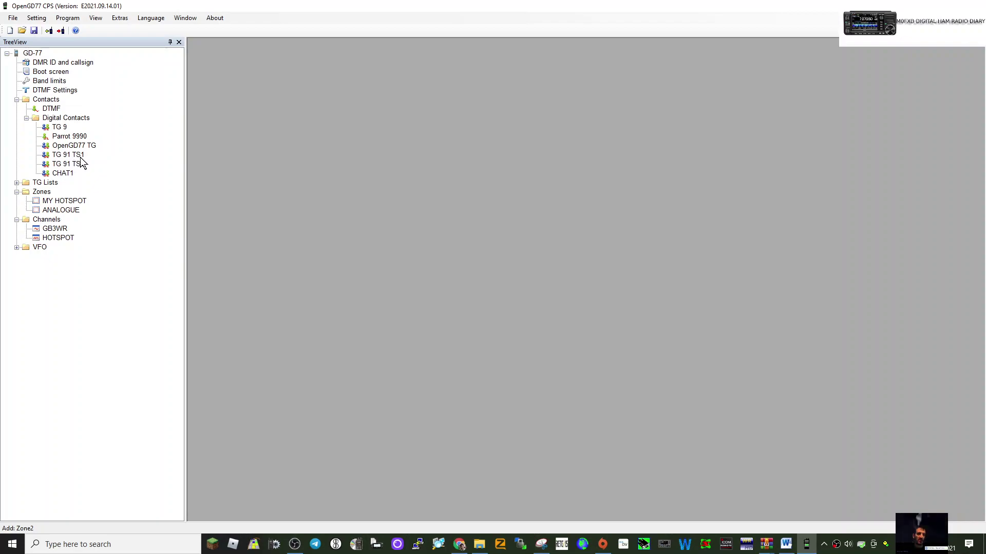
Step: Add a new channel and rename Channel3 to TG91
double_click(70, 203)
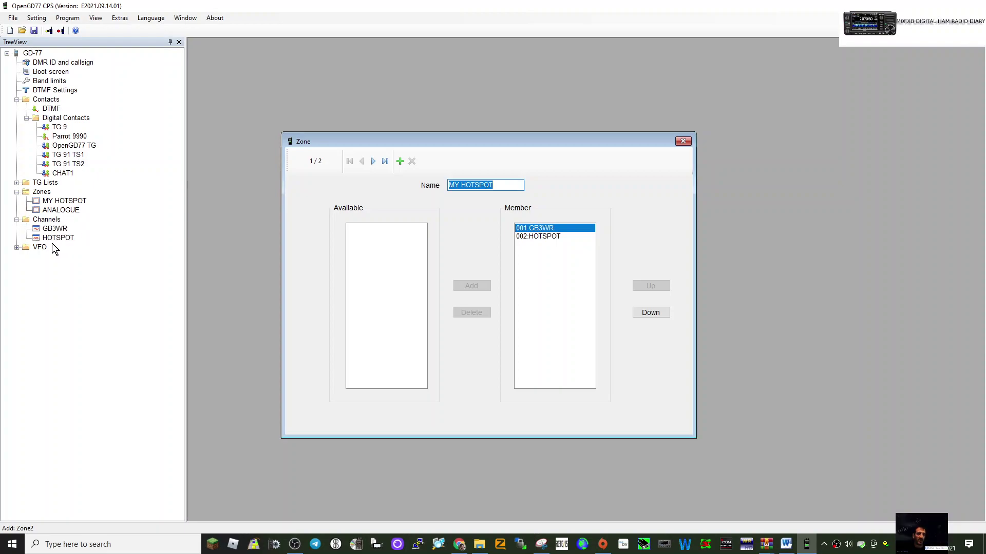
right_click(24, 221)
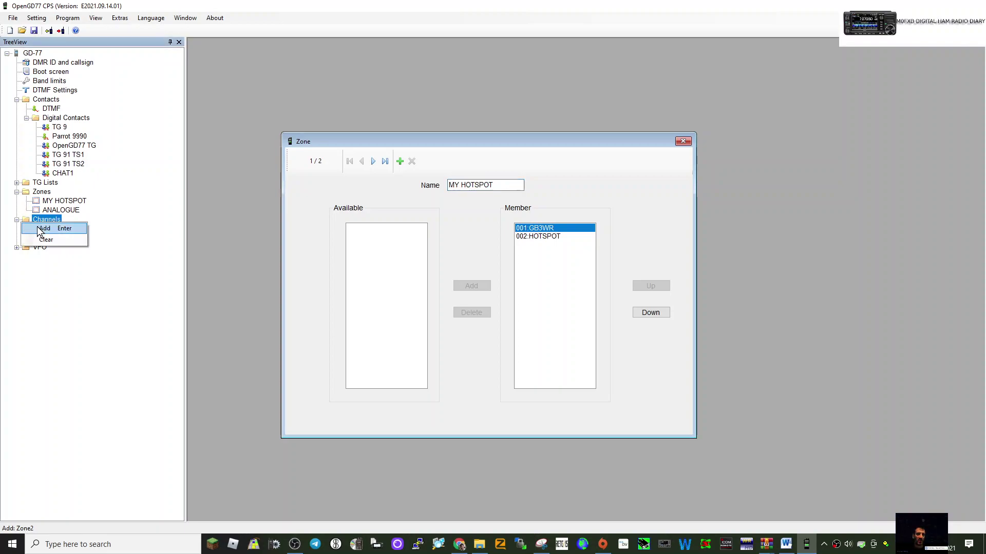
click(37, 229)
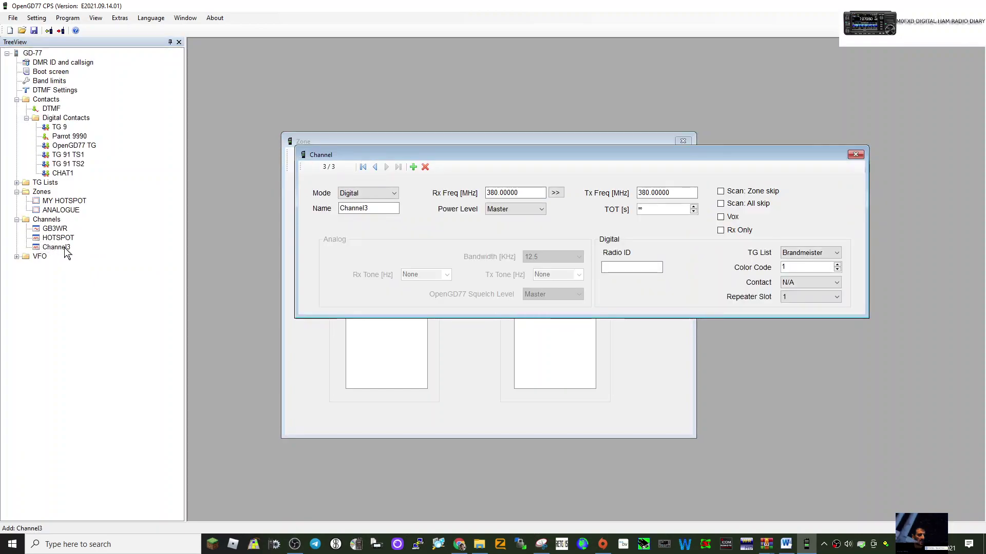
click(64, 248)
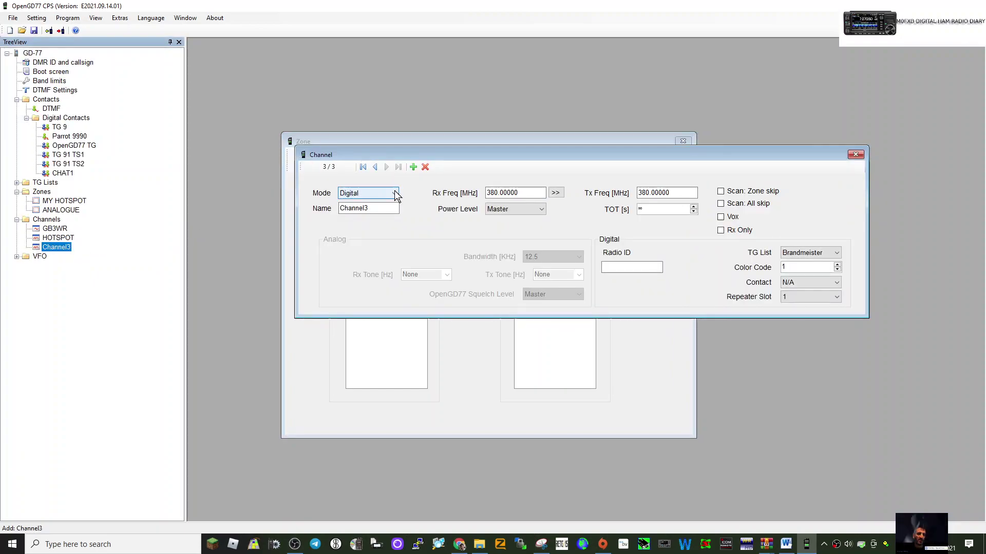
double_click(369, 208)
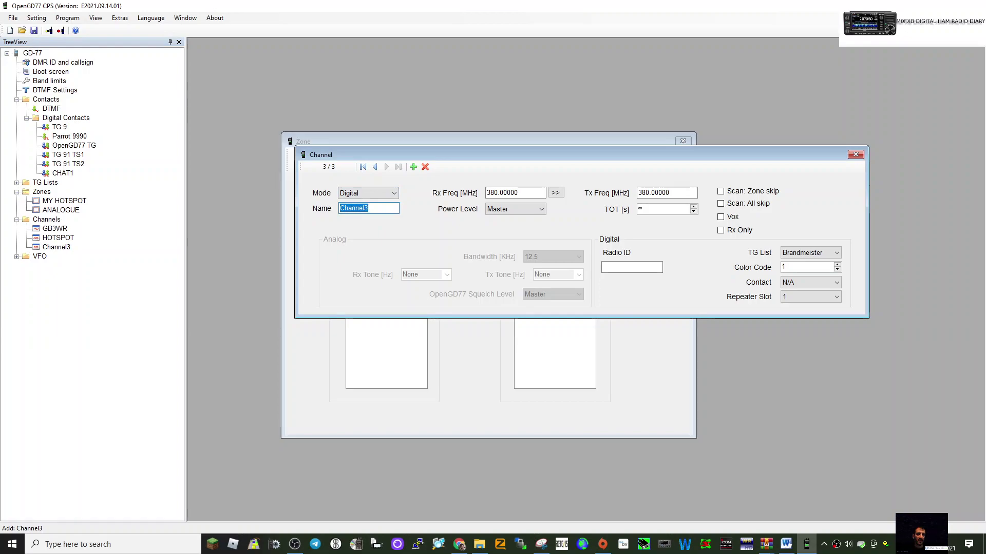
text(TG9)
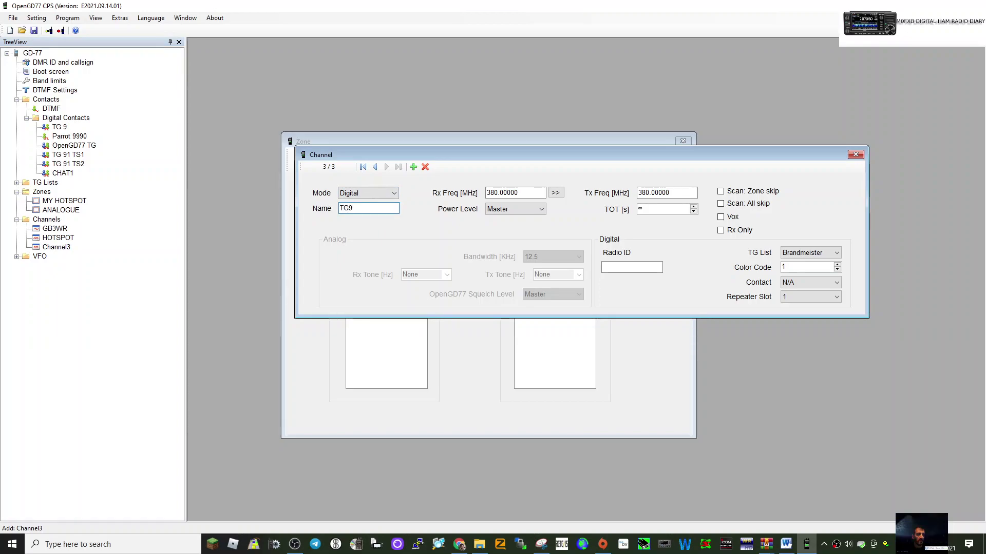
text(1)
Step: Set TG91's receive and transmit frequencies to 430 MHz
click(499, 193)
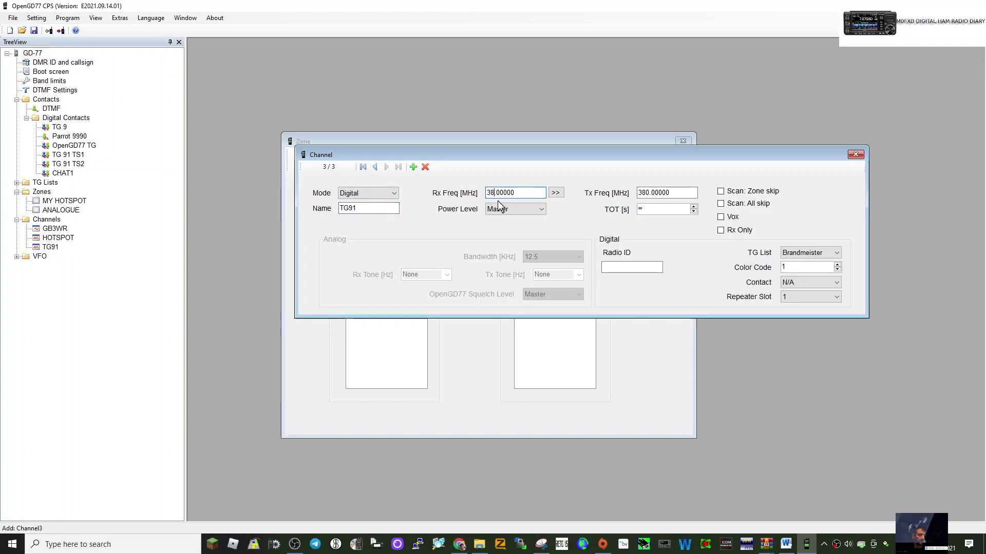
key(BackSpace)
text(430)
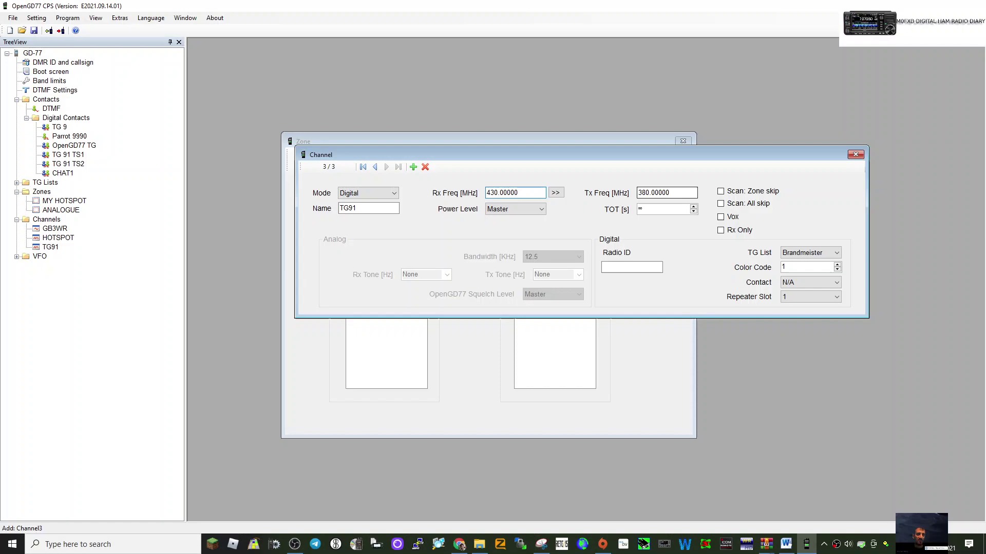
click(649, 194)
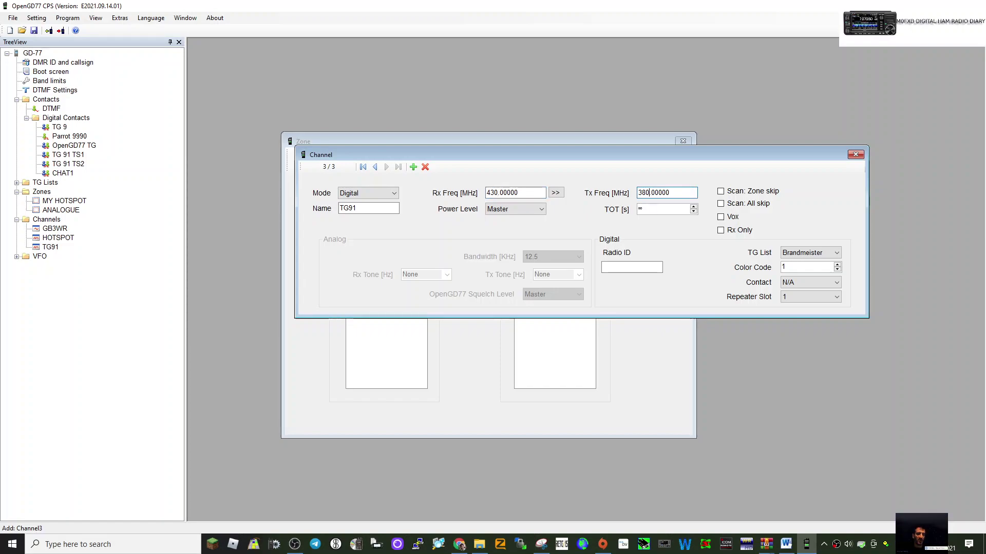
key(BackSpace)
key(BackSpace)
key(BackSpace)
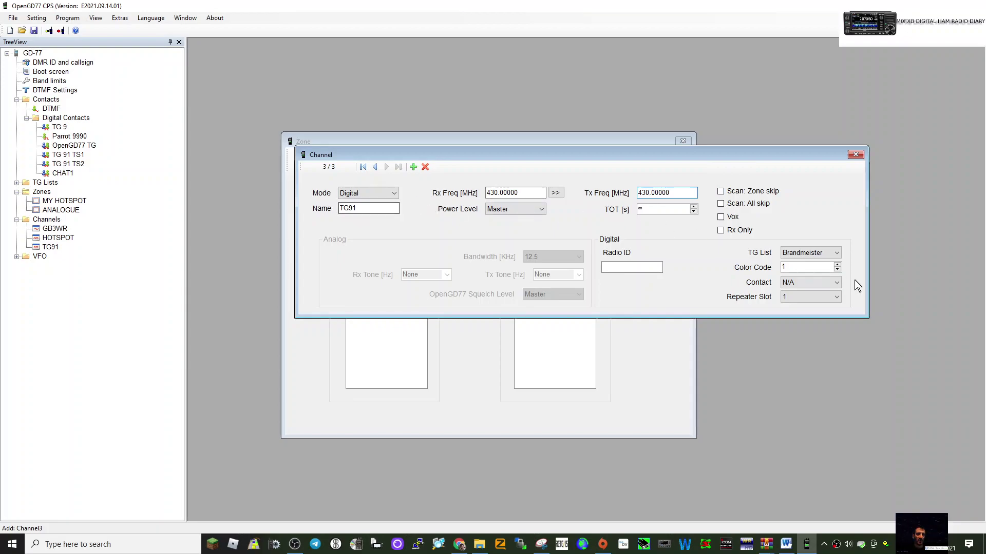
Step: Assign contact TG 91 TS1 to TG91 and close the channel editor
click(840, 282)
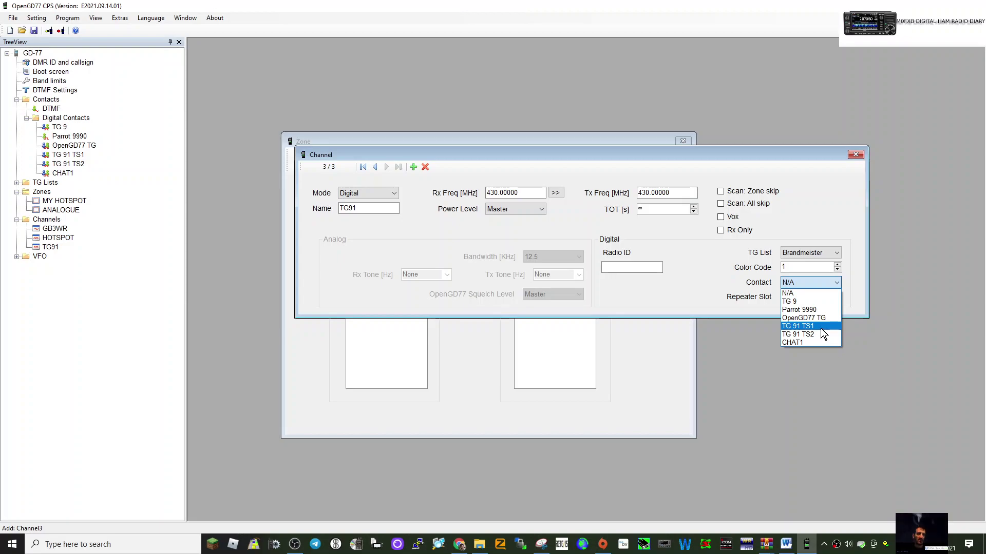
click(805, 328)
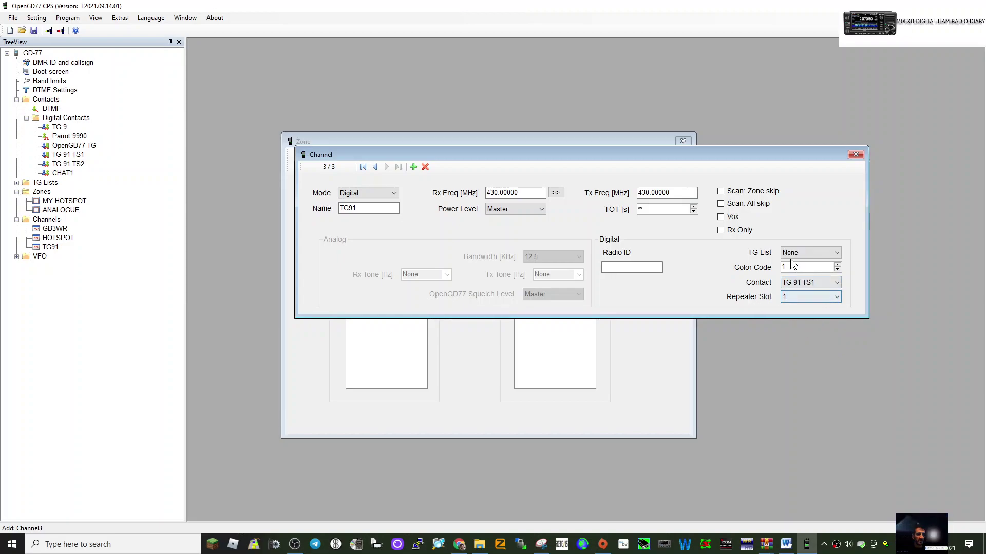
click(837, 270)
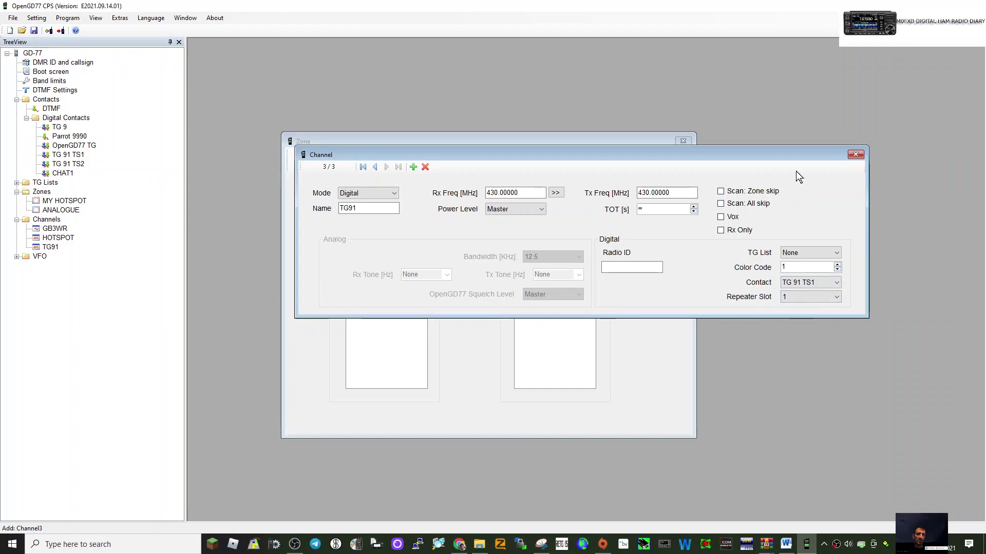
click(855, 155)
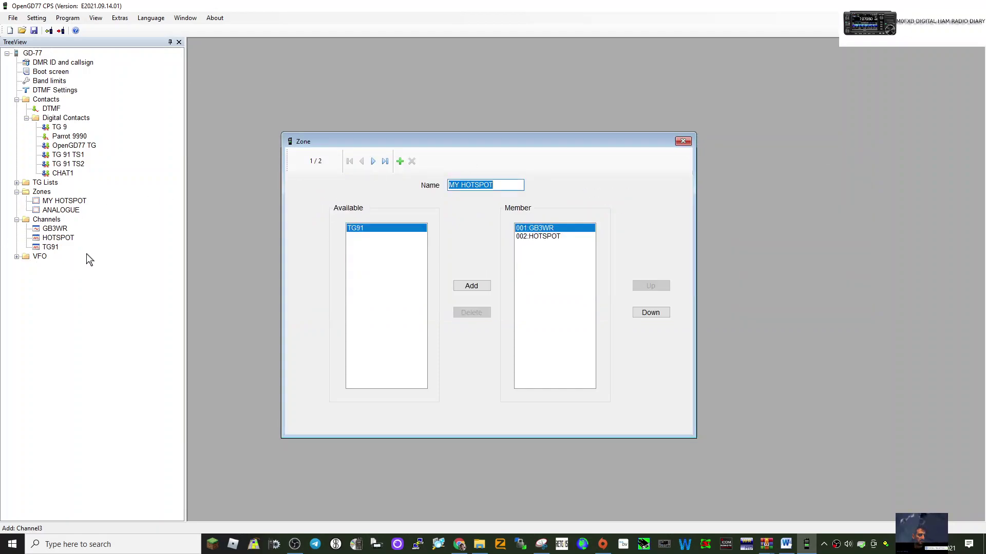
Step: Add TG91 as a member of the MY HOTSPOT zone and close the zone editor
click(72, 201)
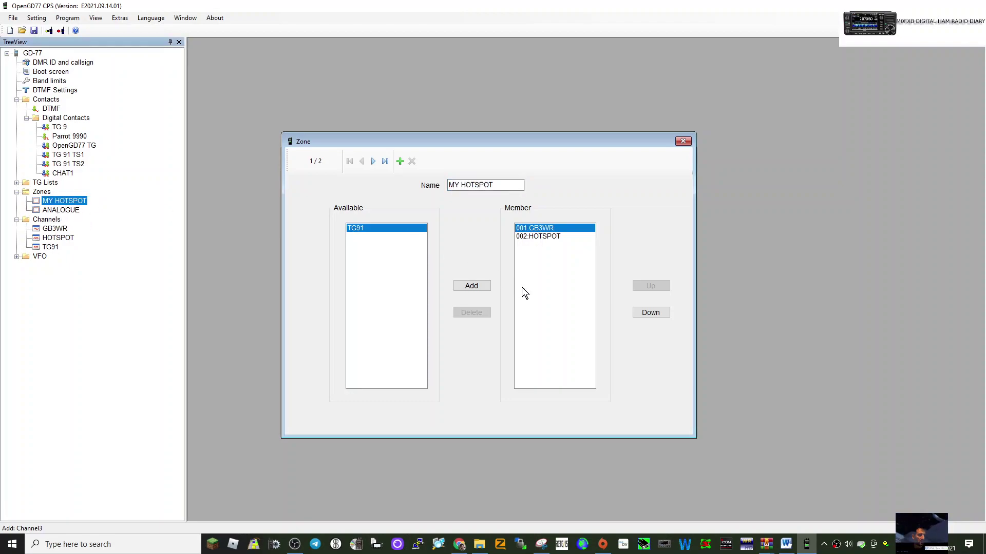
click(471, 286)
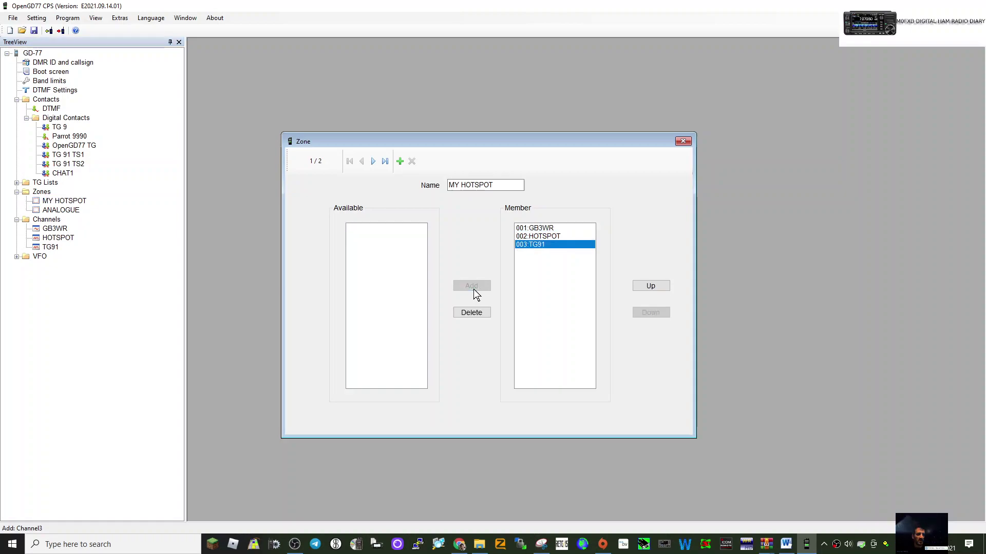
click(683, 142)
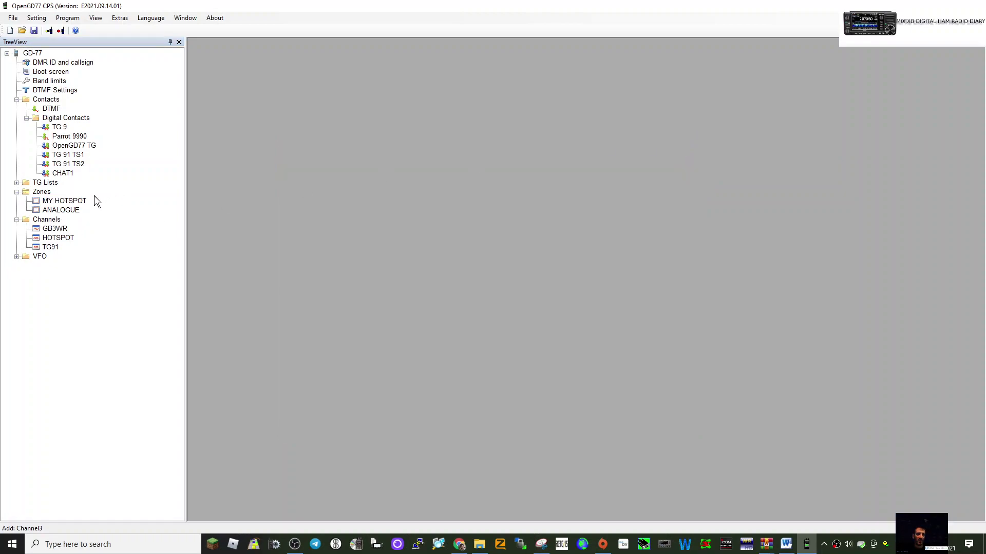
Step: Open the ANALOGUE zone, move its window aside, and bring up the Channels context menu
double_click(76, 211)
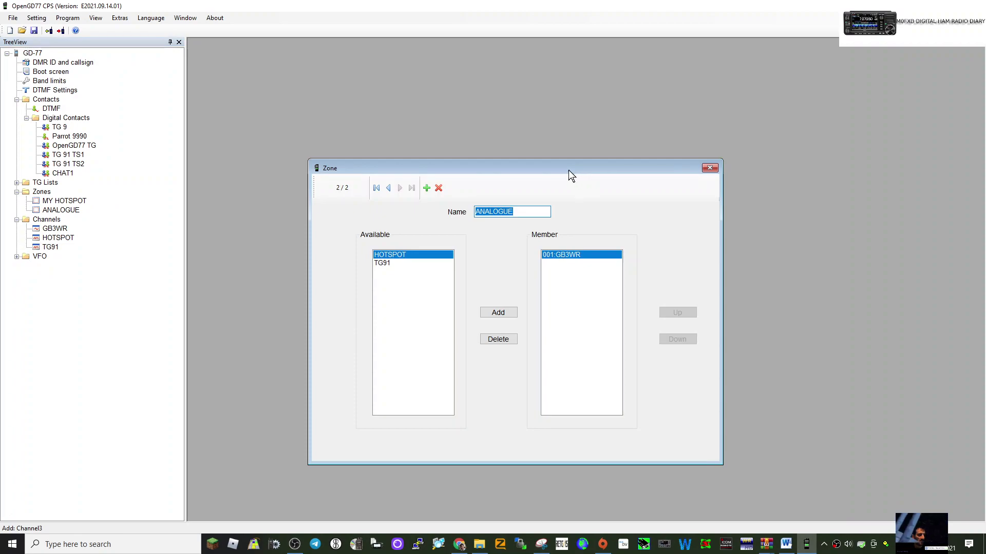
drag(569, 170, 608, 155)
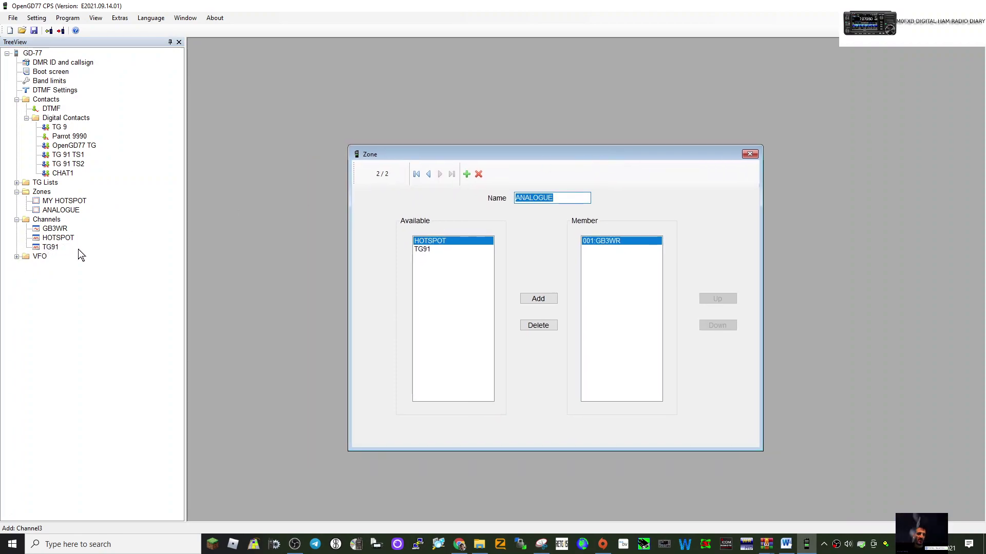
right_click(19, 221)
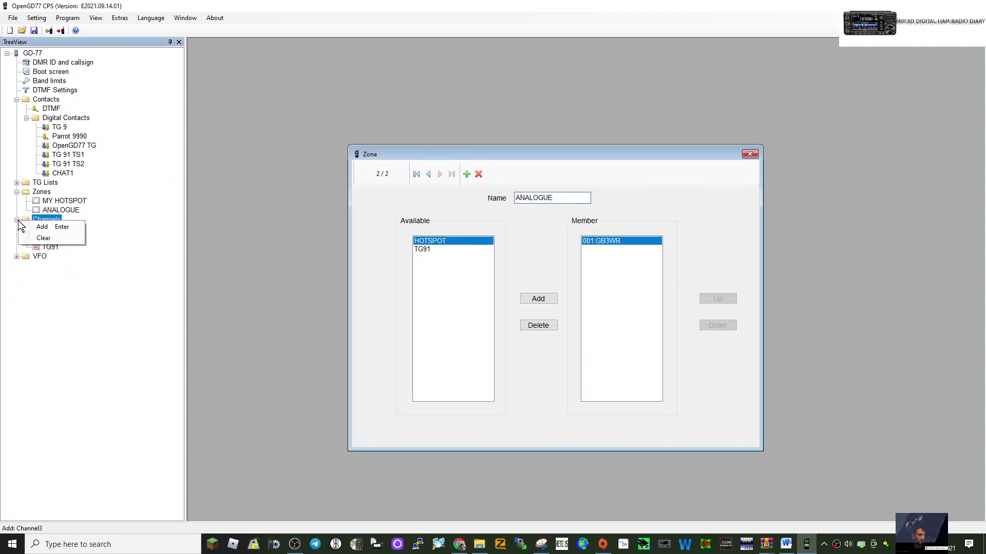
Step: Add analogue channel GB3BC receiving on 145.750 MHz and transmitting on 145.150 MHz
click(45, 229)
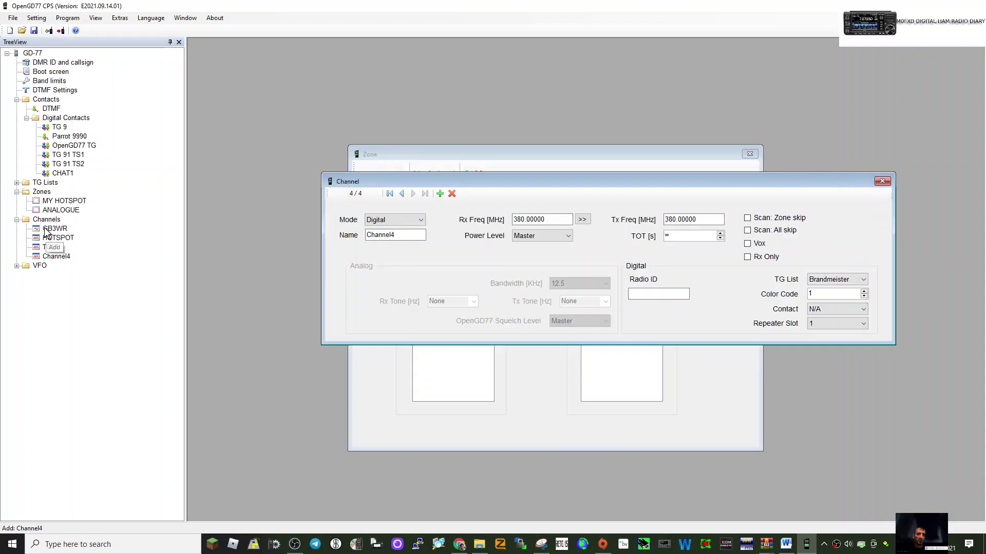
click(397, 236)
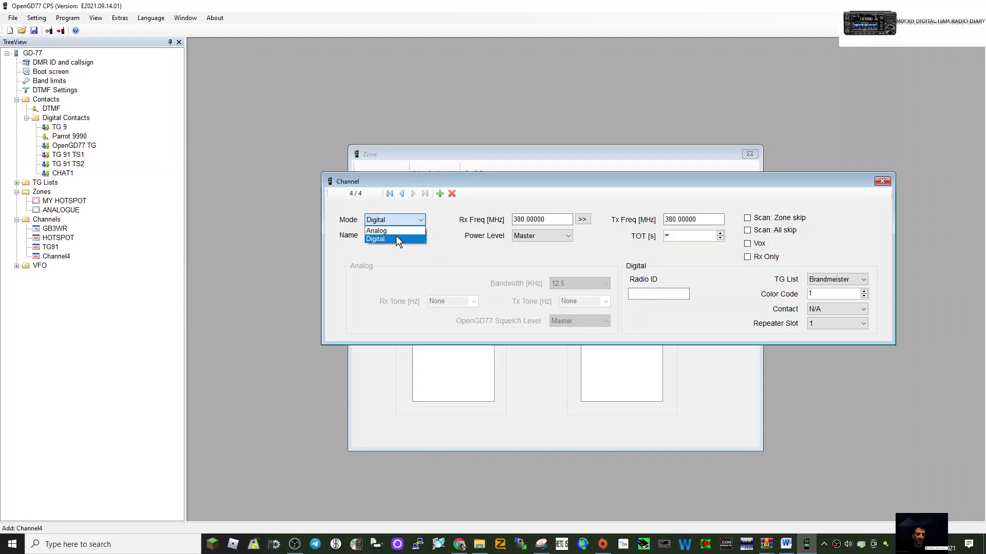
click(396, 230)
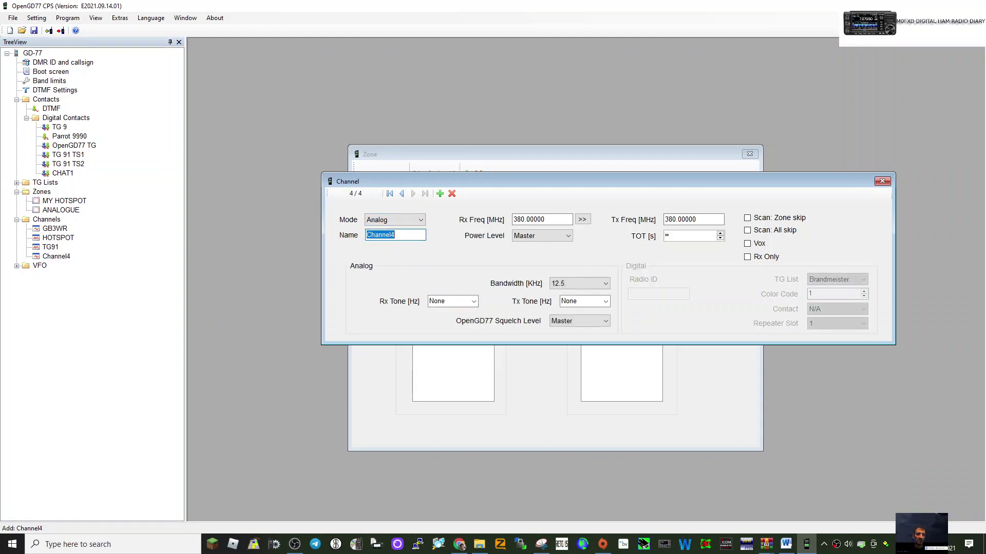
text(G)
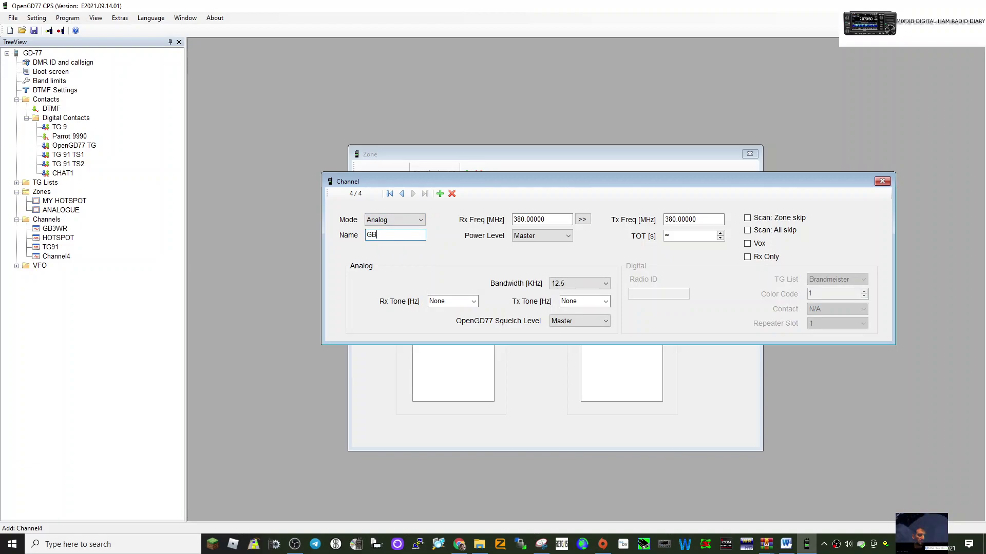
text(BC)
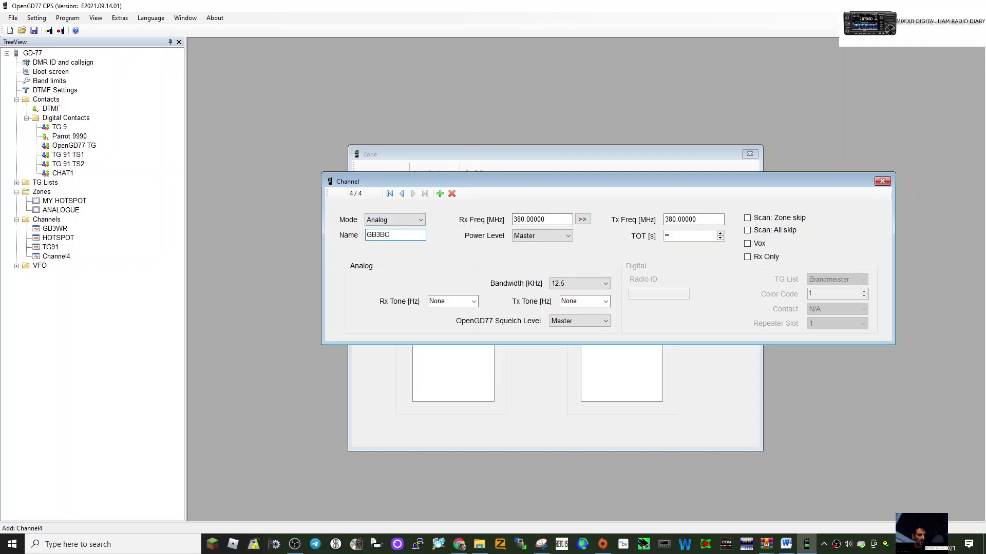
key(Tab)
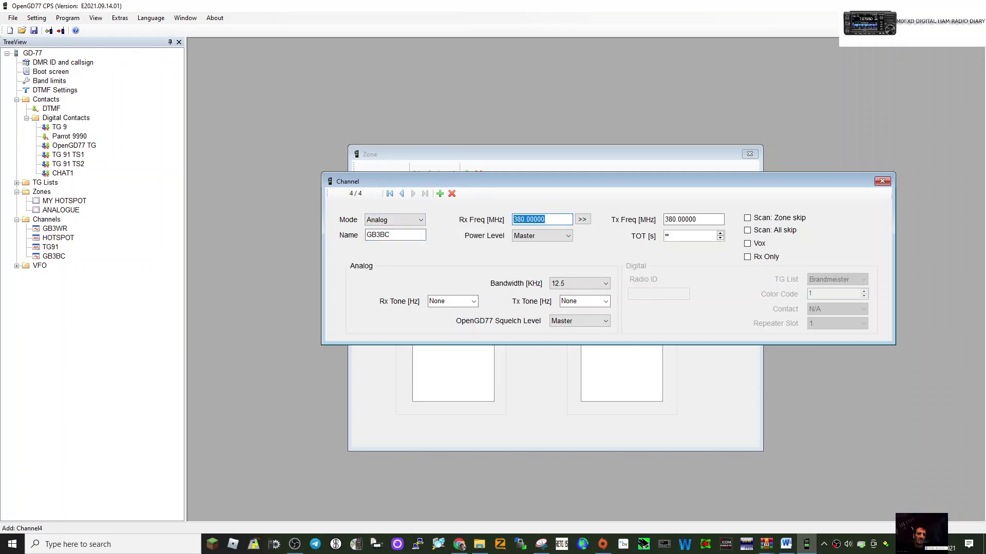
text(145.750)
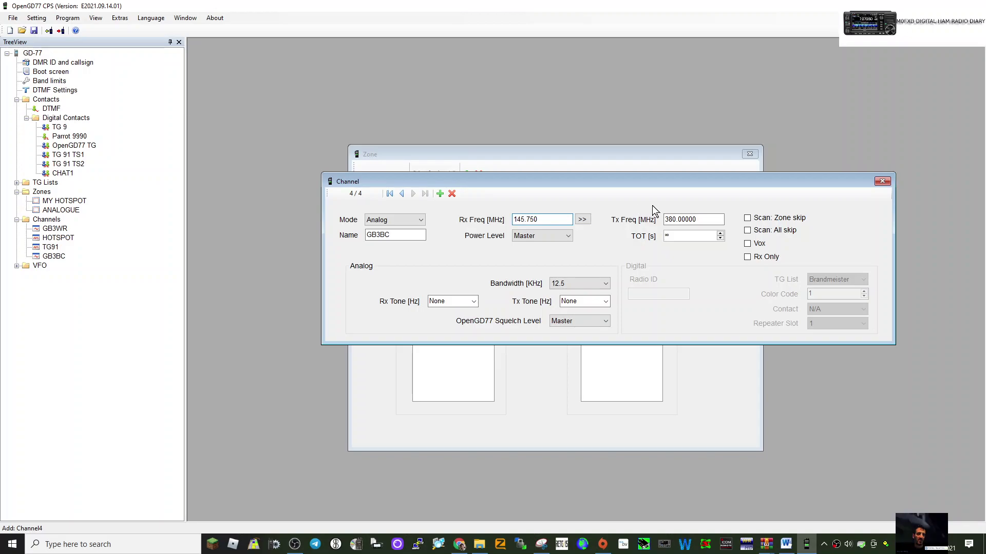
key(Tab)
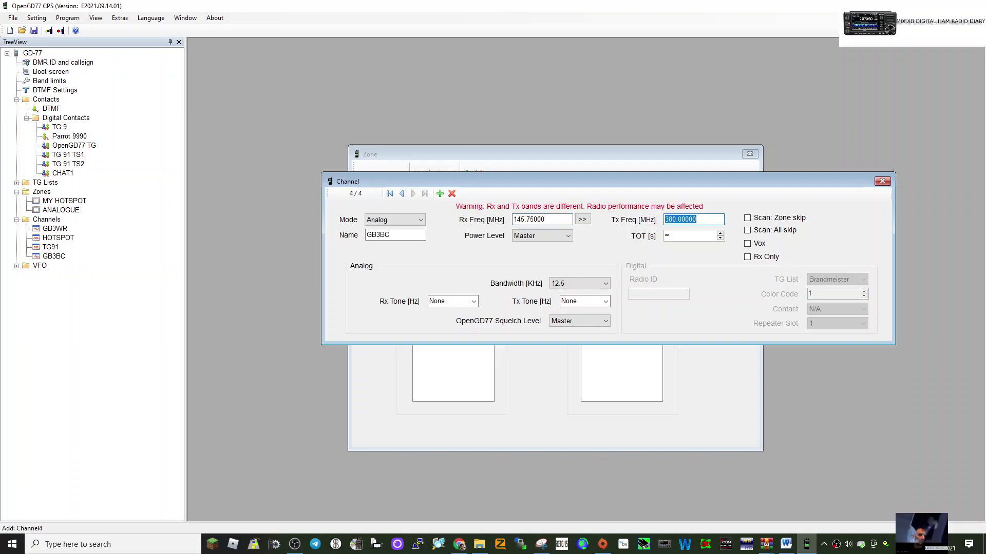
text(145.150)
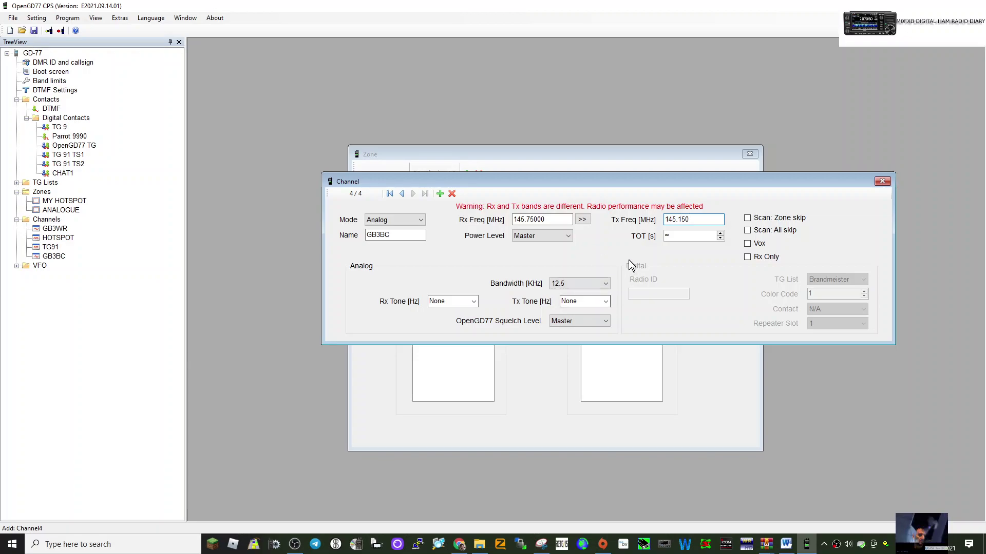
click(578, 248)
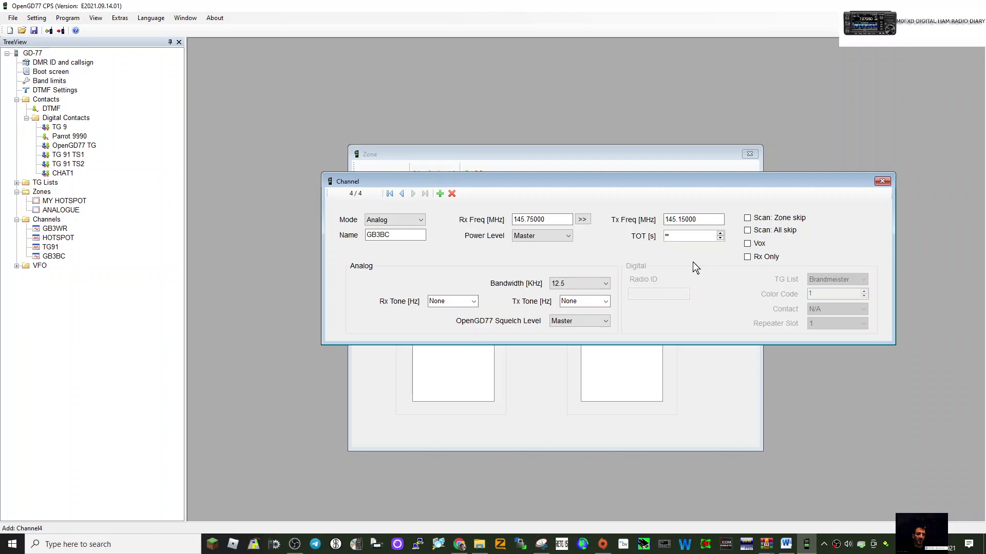
Step: Give GB3BC a 180 s timeout and 94.8 Hz receive and transmit tones, then close it
click(721, 233)
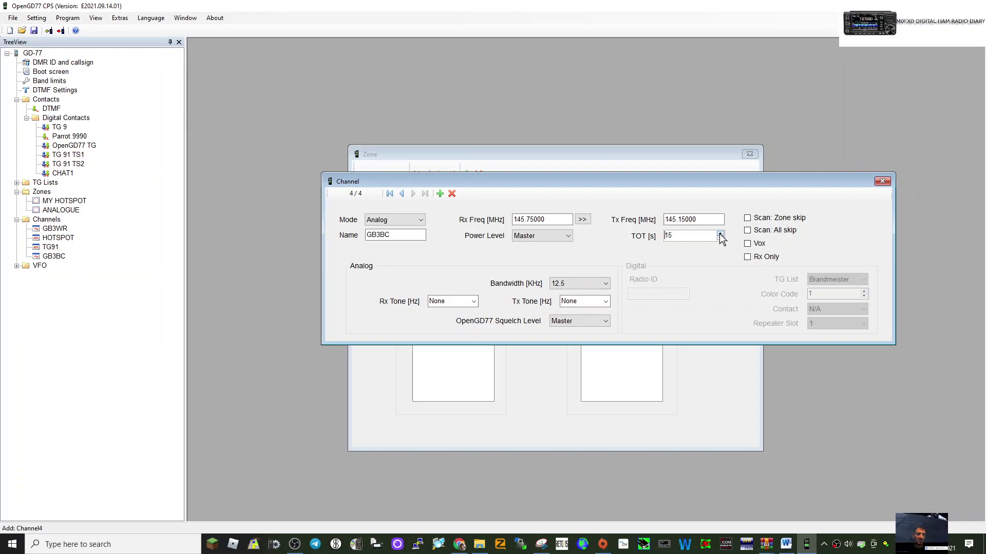
click(720, 233)
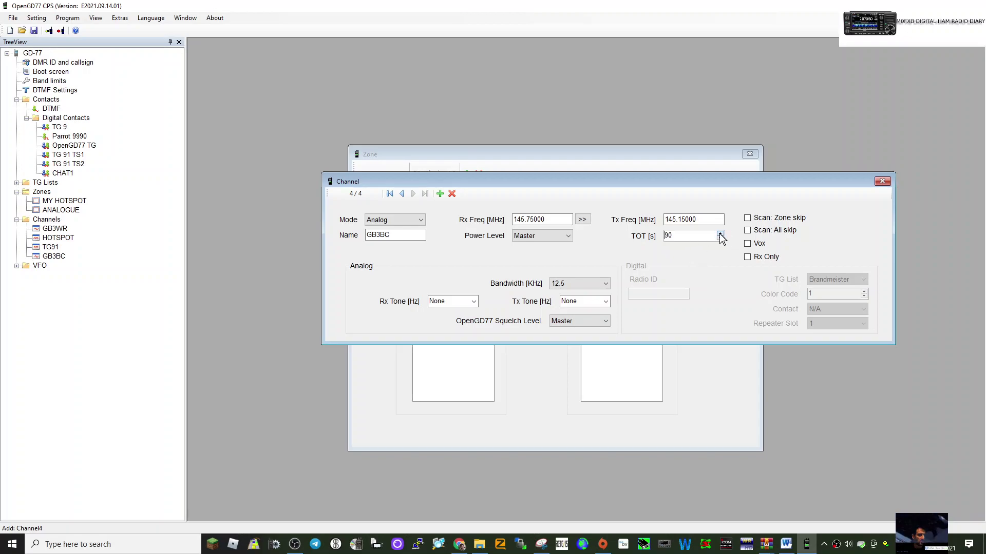
click(720, 233)
click(720, 234)
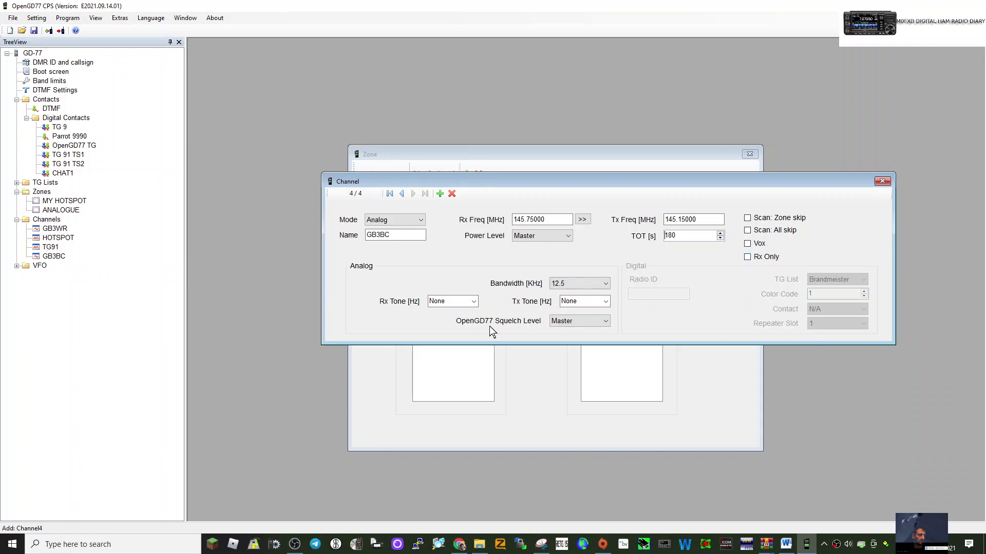
click(475, 304)
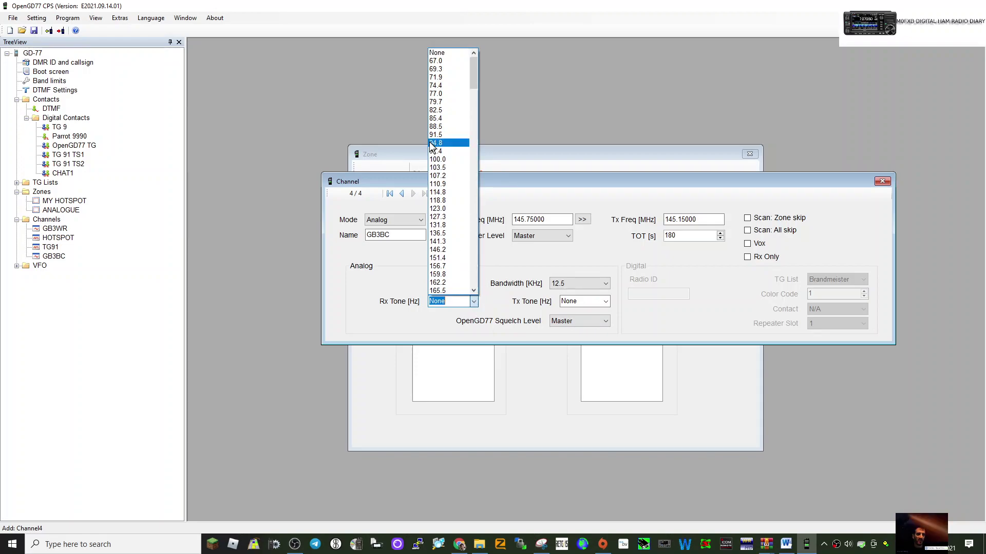
click(436, 153)
click(606, 302)
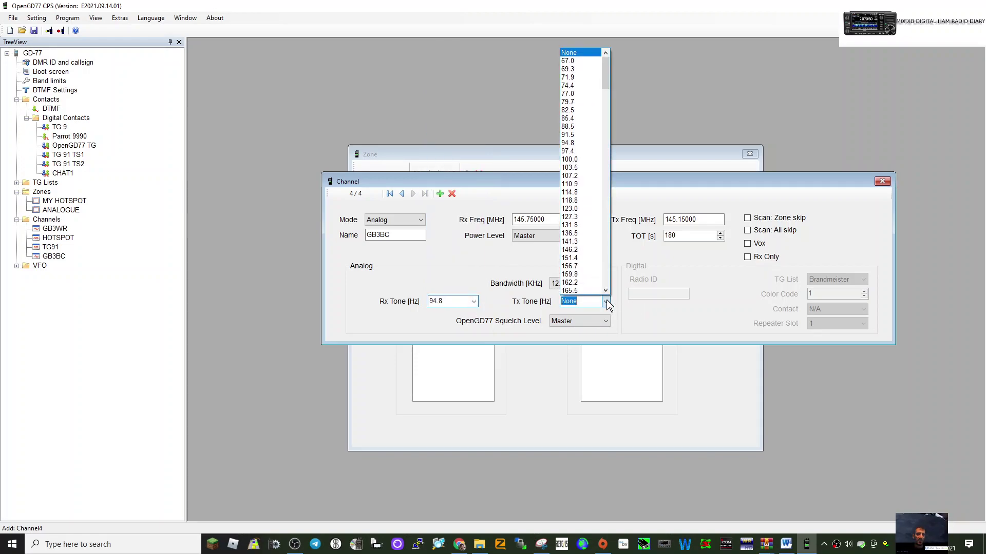
click(586, 144)
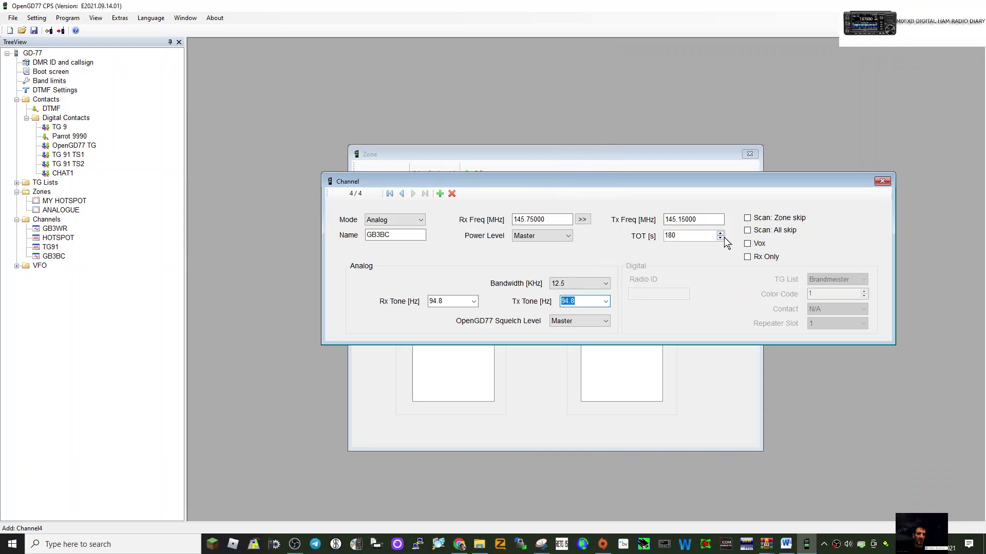
click(882, 181)
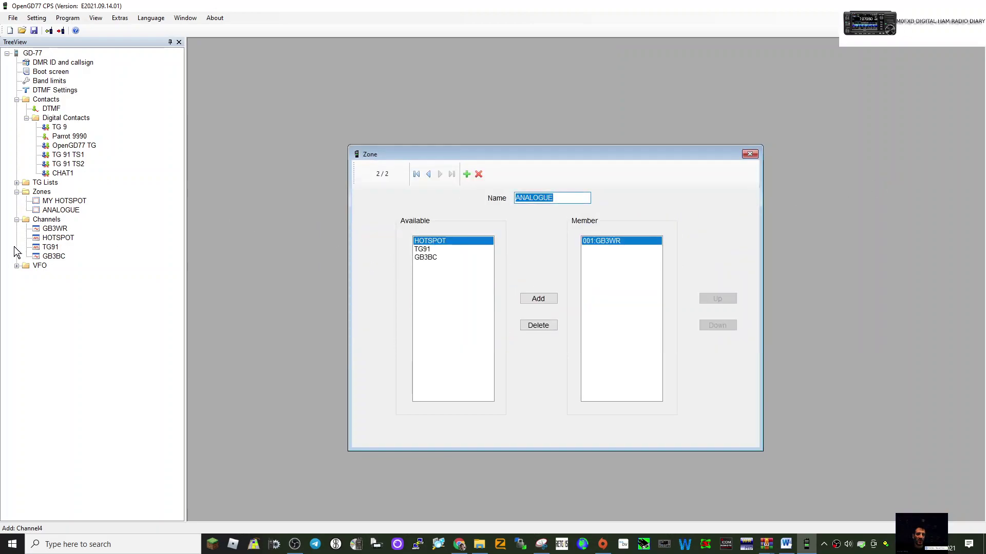
Step: Raise timeouts to 285 s for GB3WR and 345 s for HOTSPOT and TG91
double_click(64, 229)
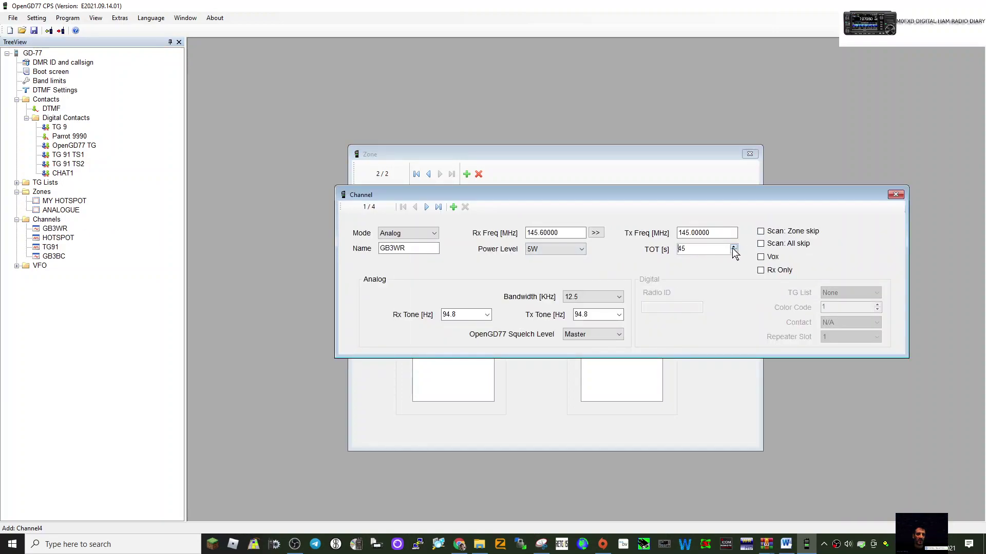
click(734, 247)
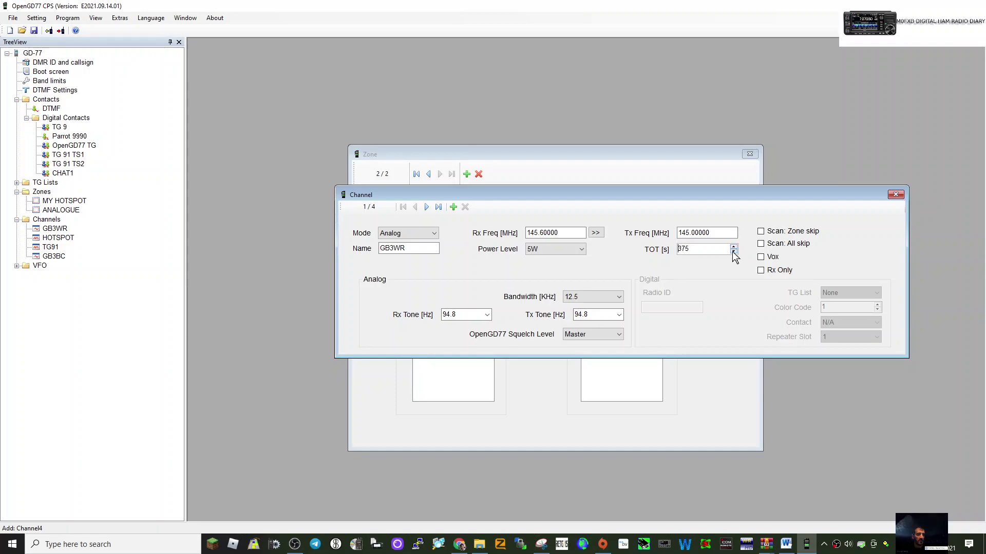
click(51, 238)
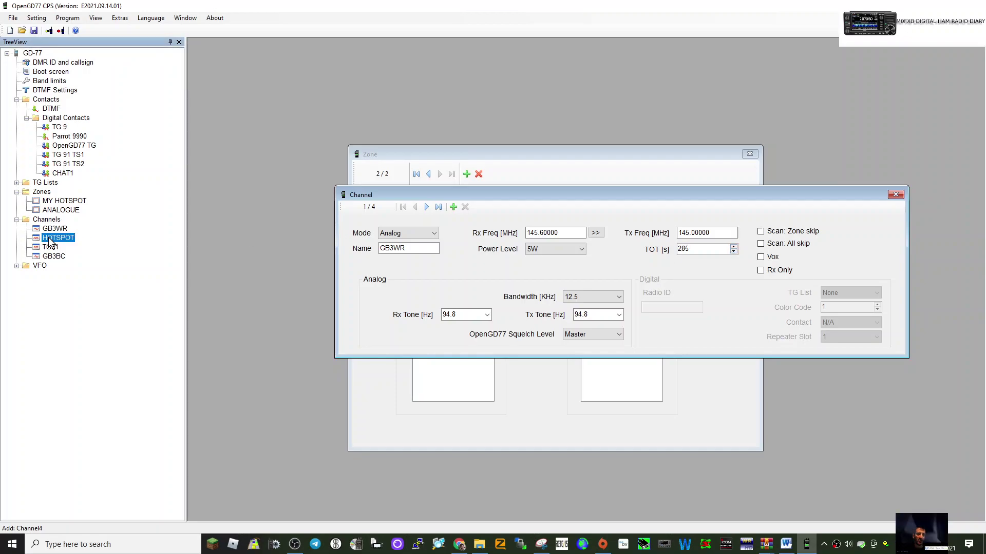
click(734, 247)
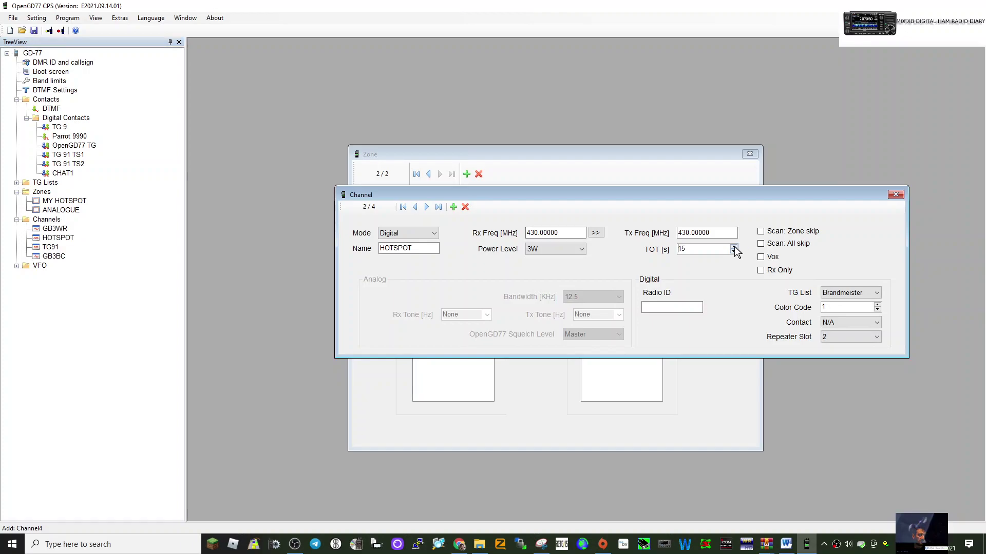
click(734, 247)
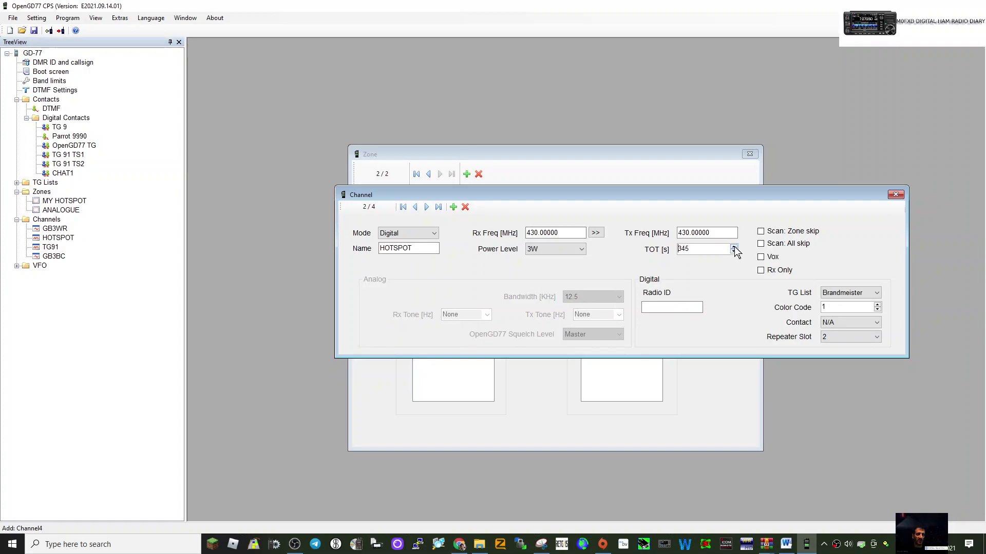
click(50, 248)
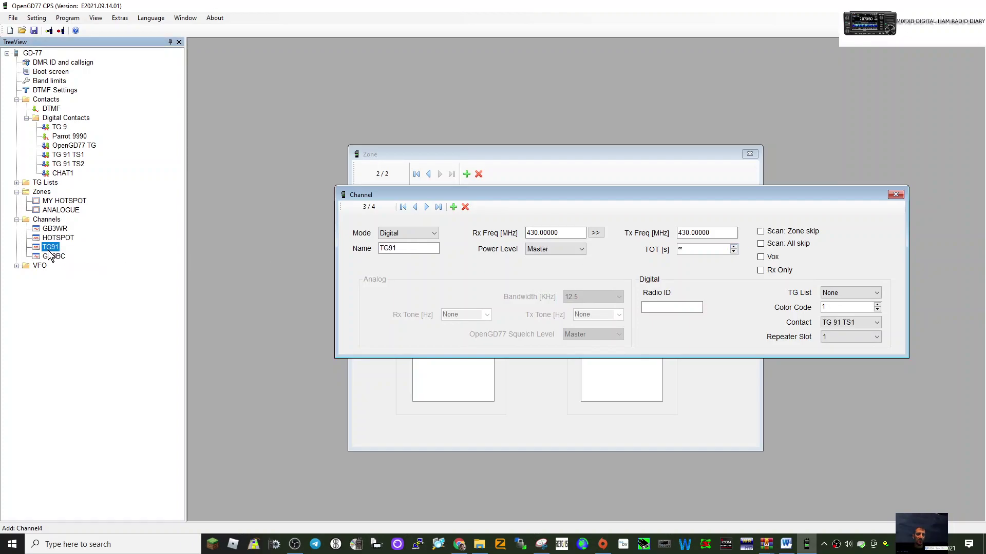
click(734, 247)
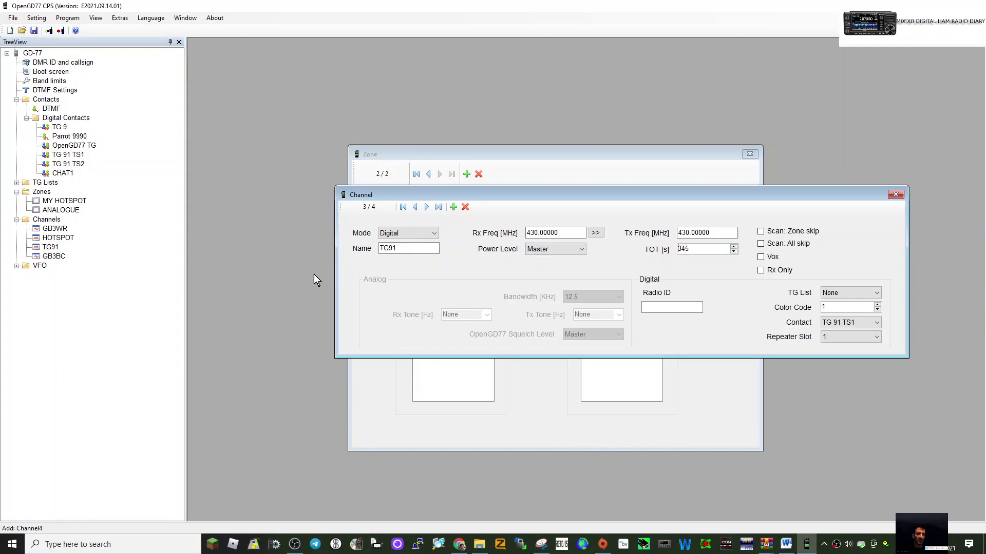
click(52, 256)
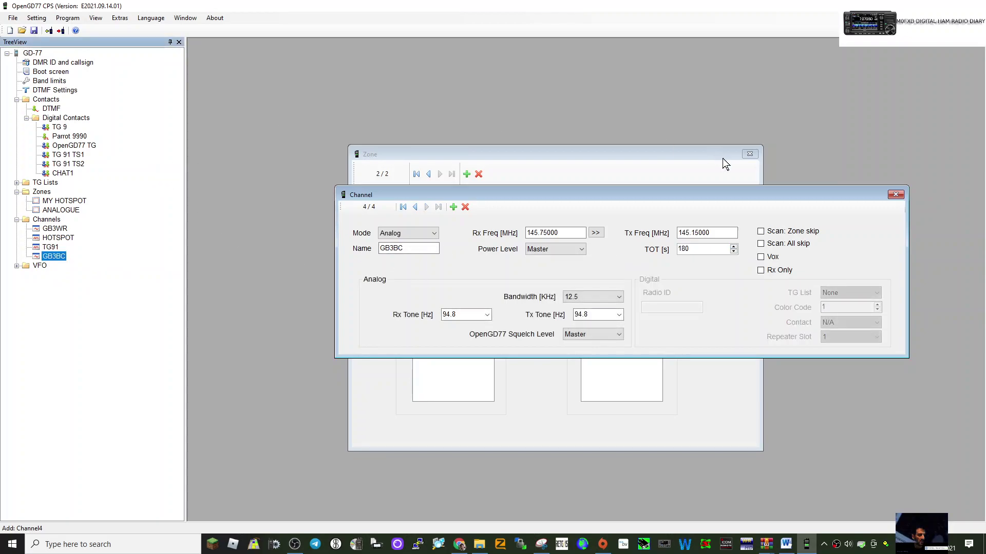
click(896, 194)
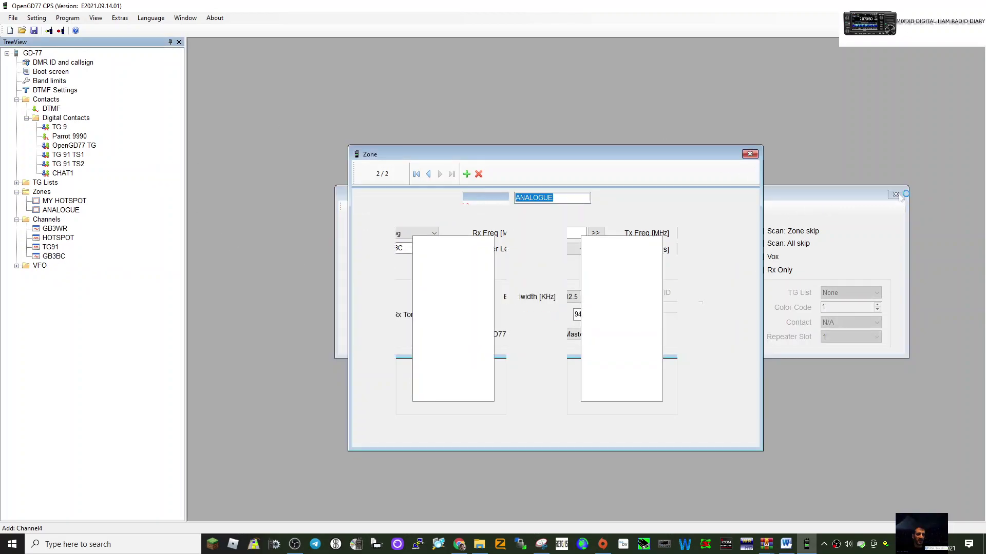
Step: Close the ANALOGUE zone and save the codeplug as a .g77 file in the Desktop GD-77 folder
click(750, 155)
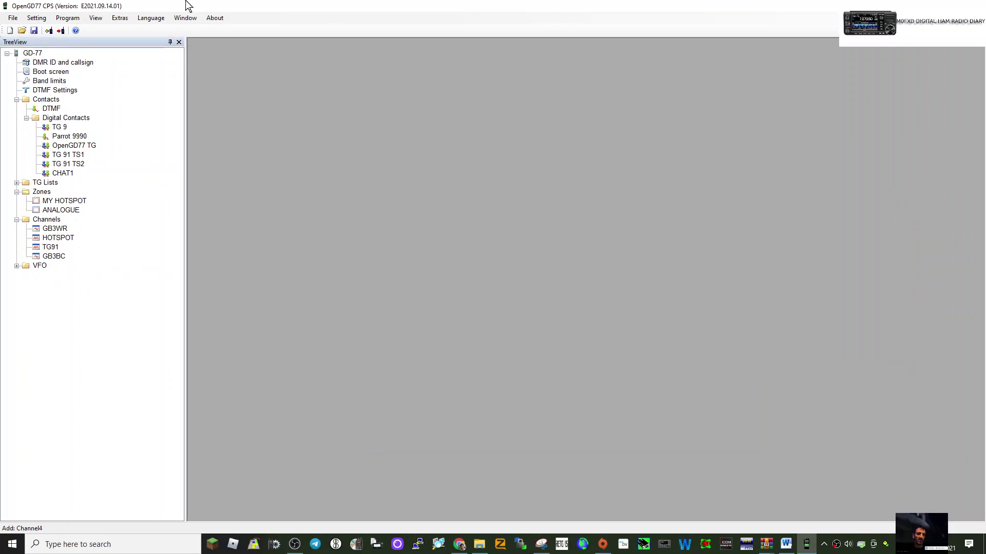
click(35, 32)
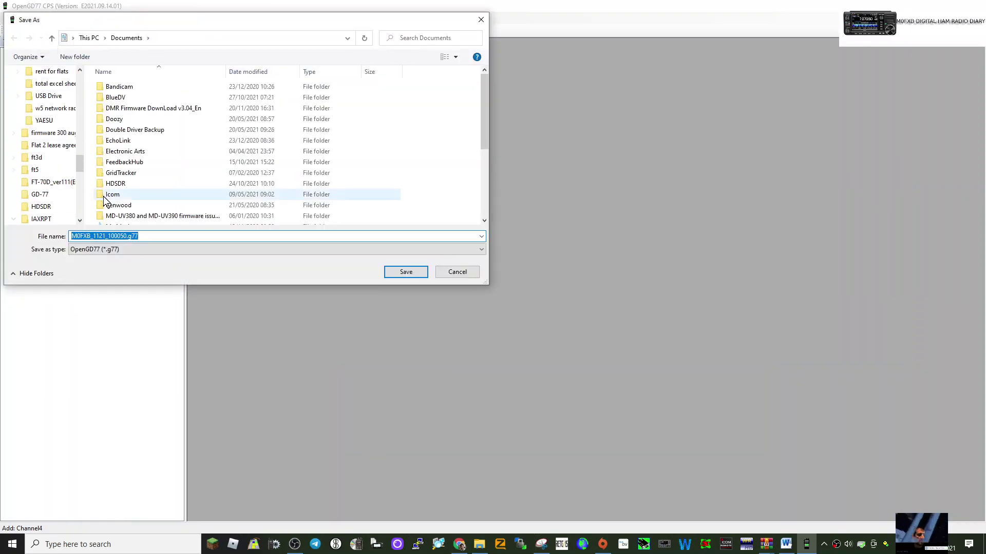
scroll(81, 79, up, 10)
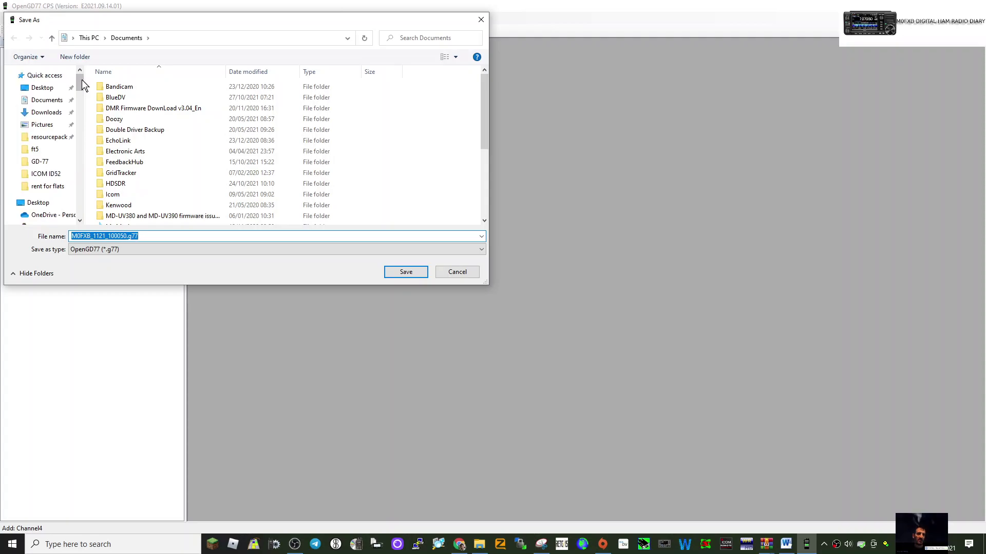
click(37, 160)
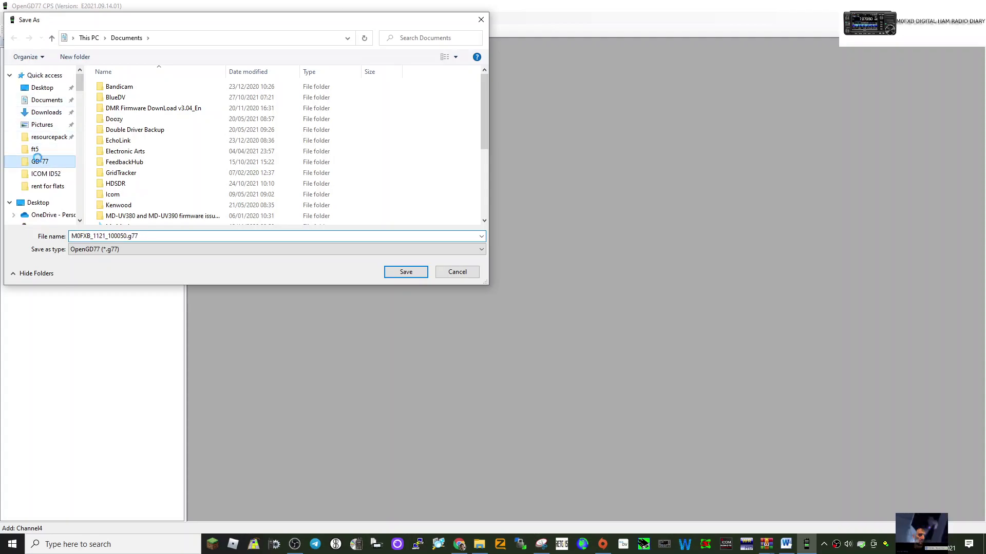
click(404, 271)
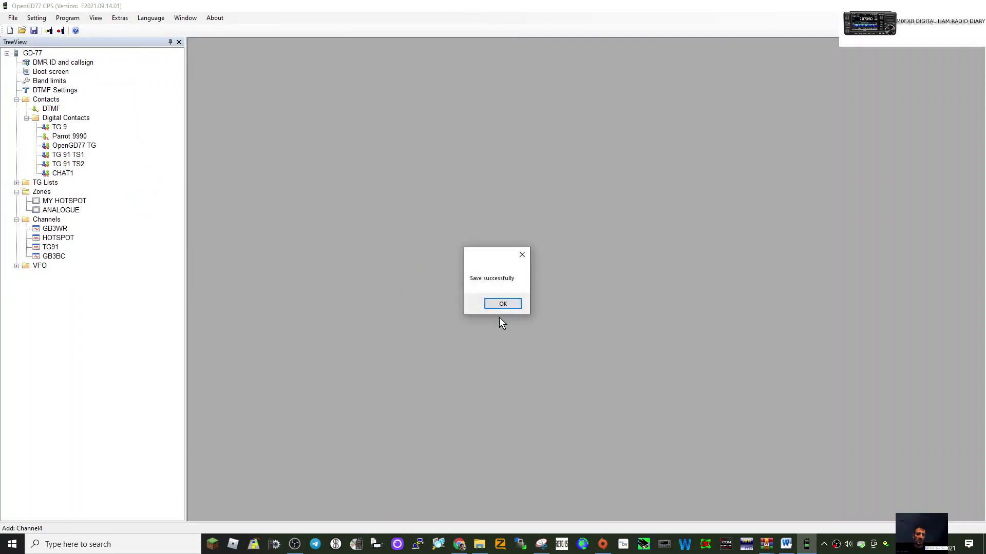
Step: Dismiss the save confirmation and reset to a fresh default codeplug
click(511, 306)
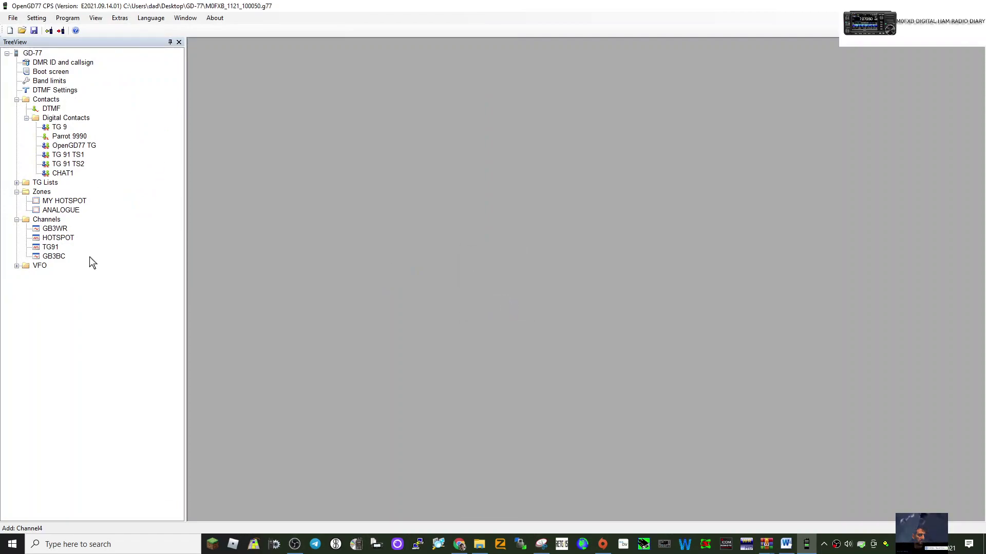
click(10, 31)
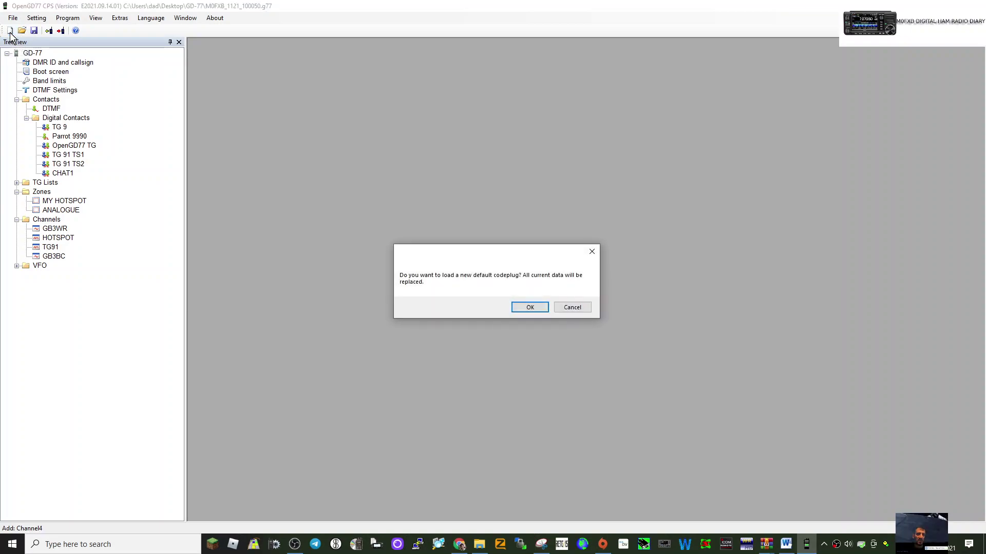
click(525, 310)
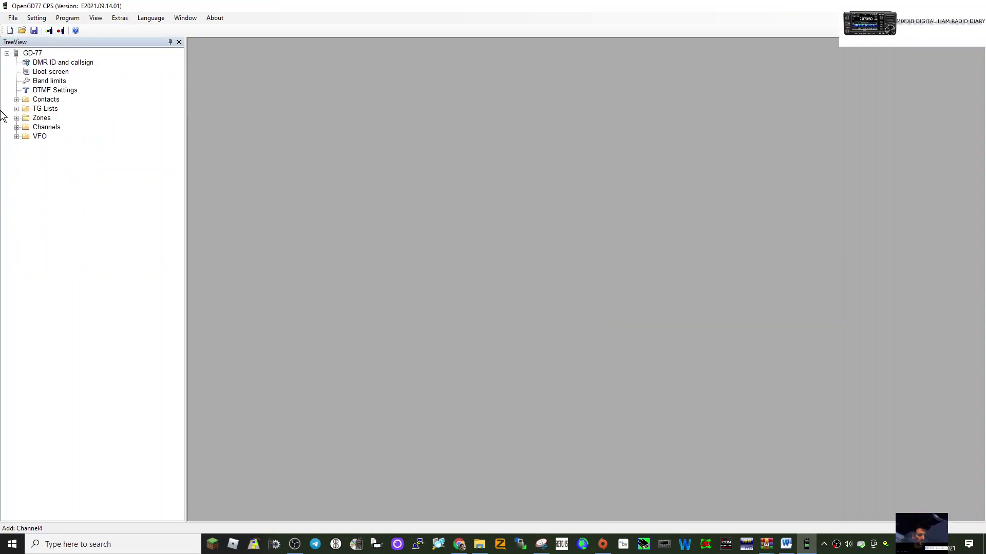
Step: Open the saved .g77 codeplug from the GD-77 folder
click(13, 17)
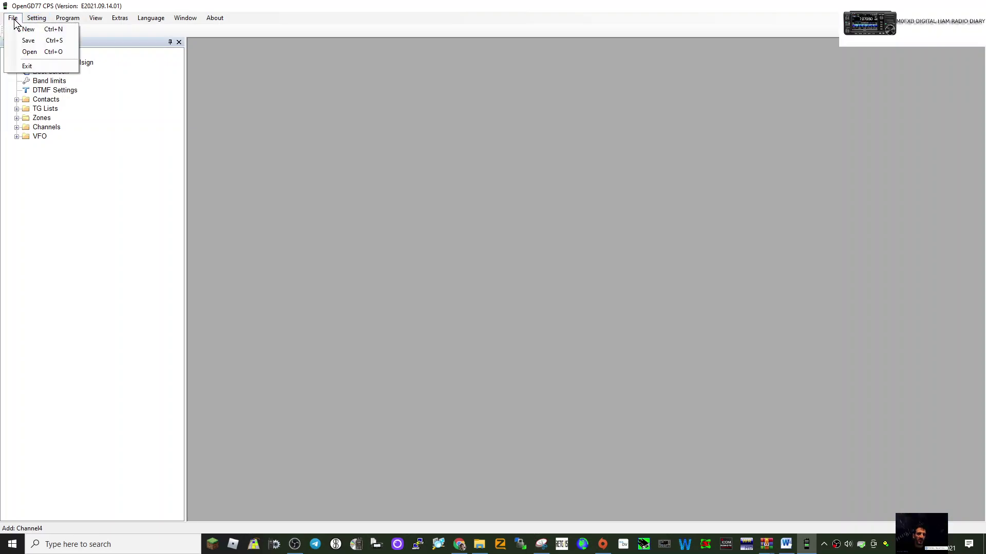
key(ctrl+o)
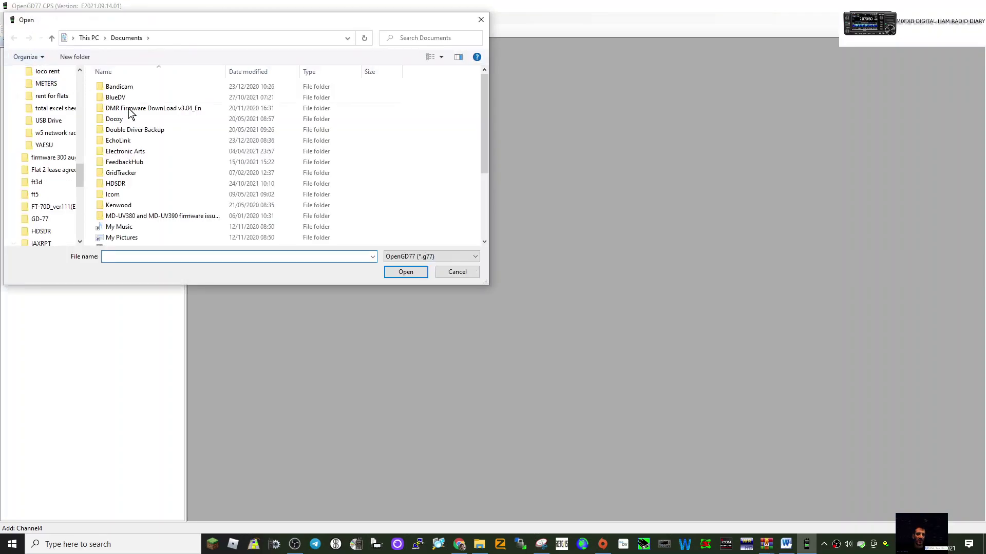
scroll(76, 83, up, 5)
scroll(76, 81, up, 5)
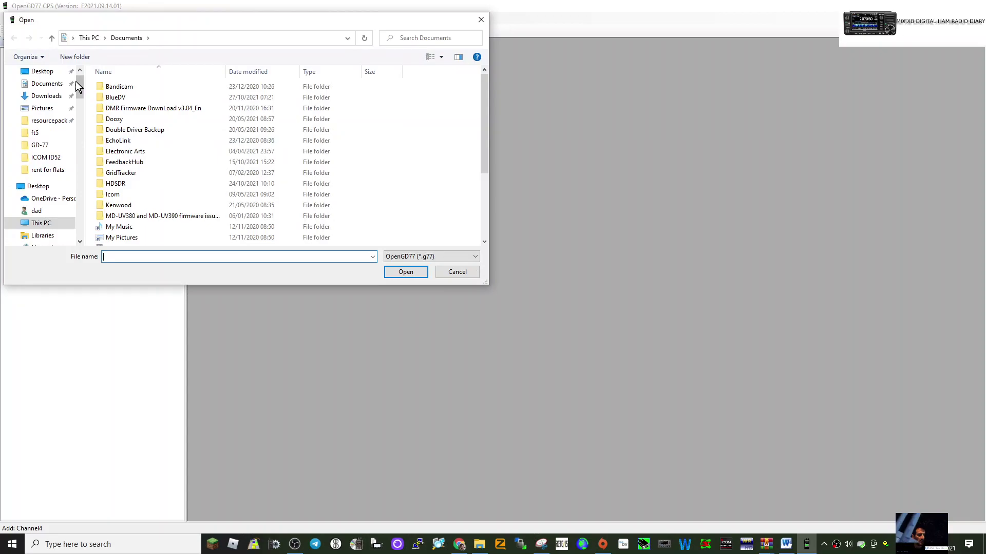
click(46, 146)
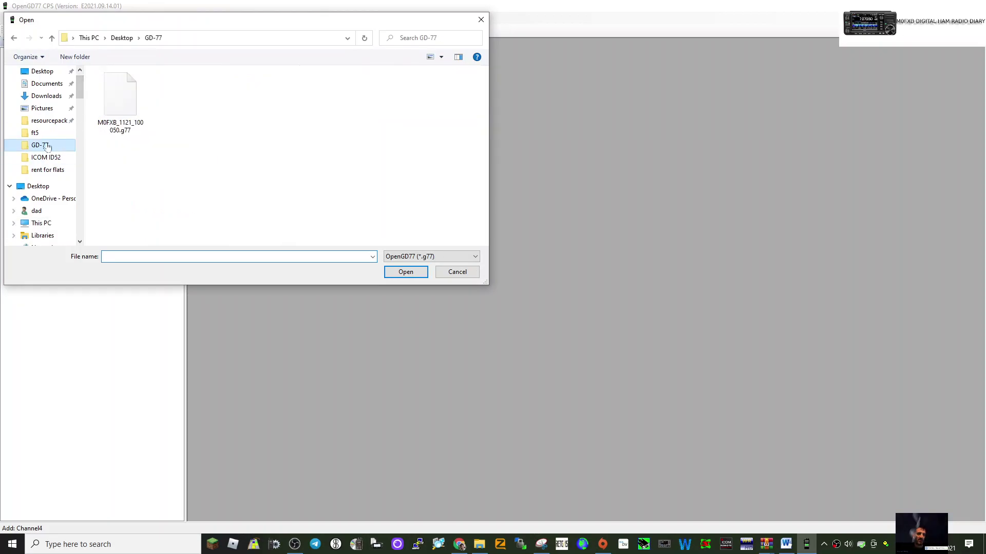
double_click(132, 107)
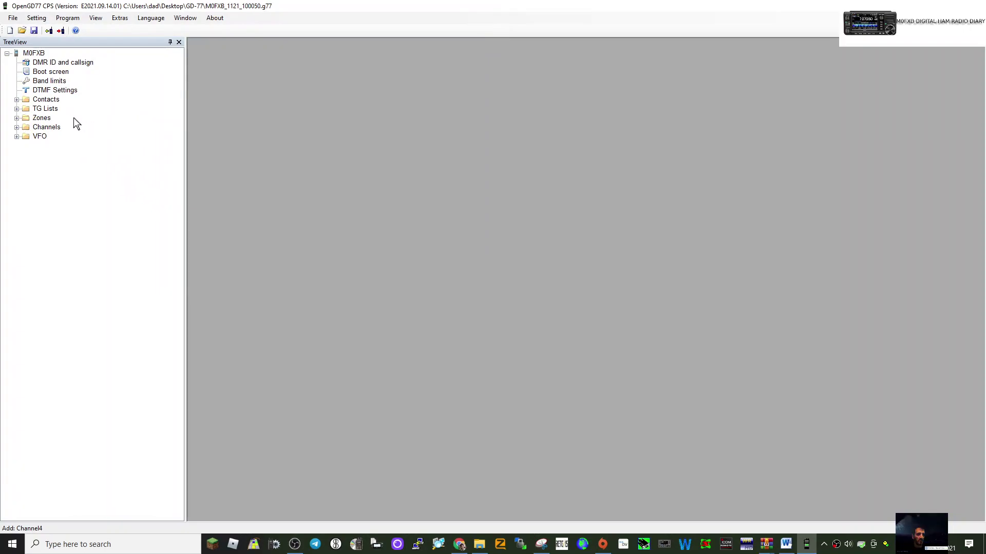
Step: Expand Contacts, TG Lists, Zones and Channels, then open MY HOTSPOT to check its members
double_click(46, 99)
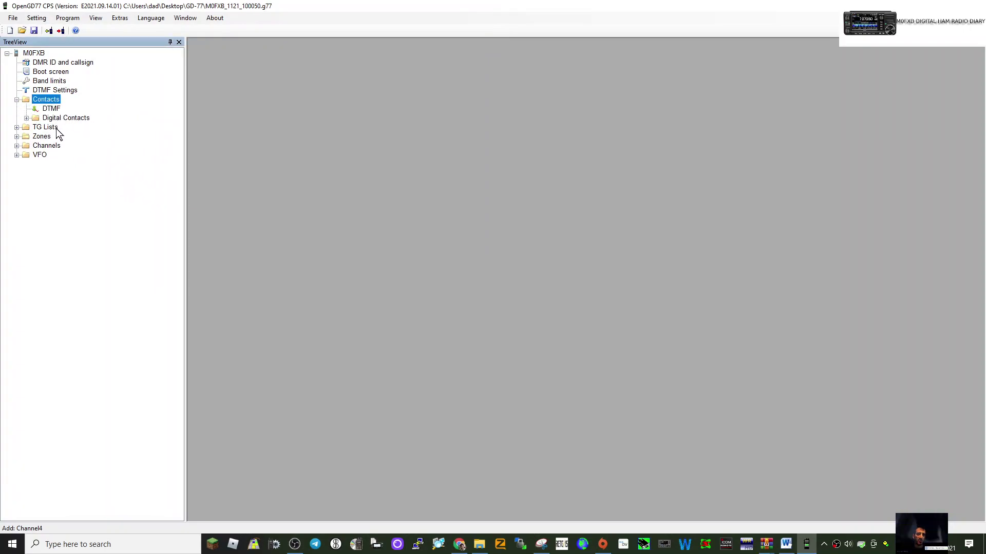
double_click(45, 127)
double_click(52, 154)
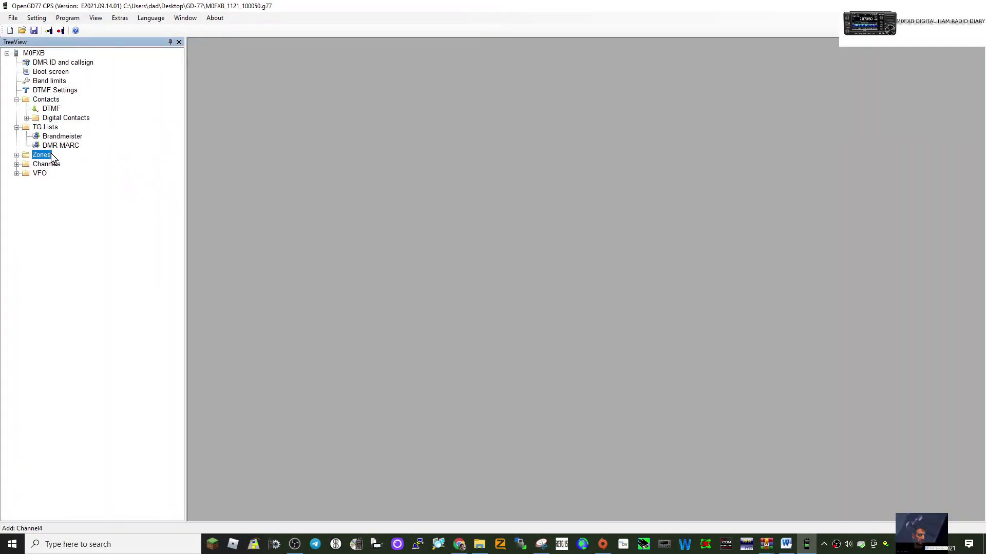
double_click(46, 182)
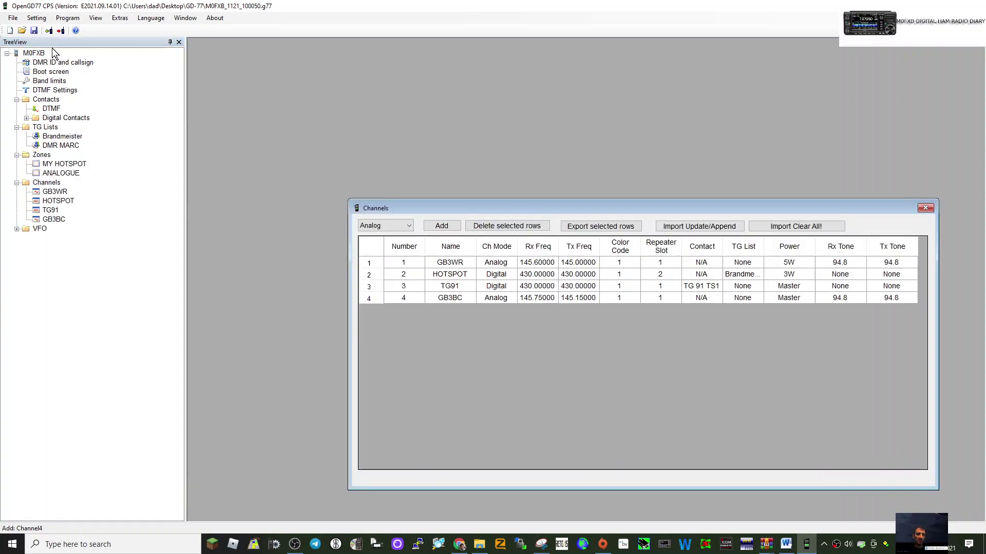
click(38, 19)
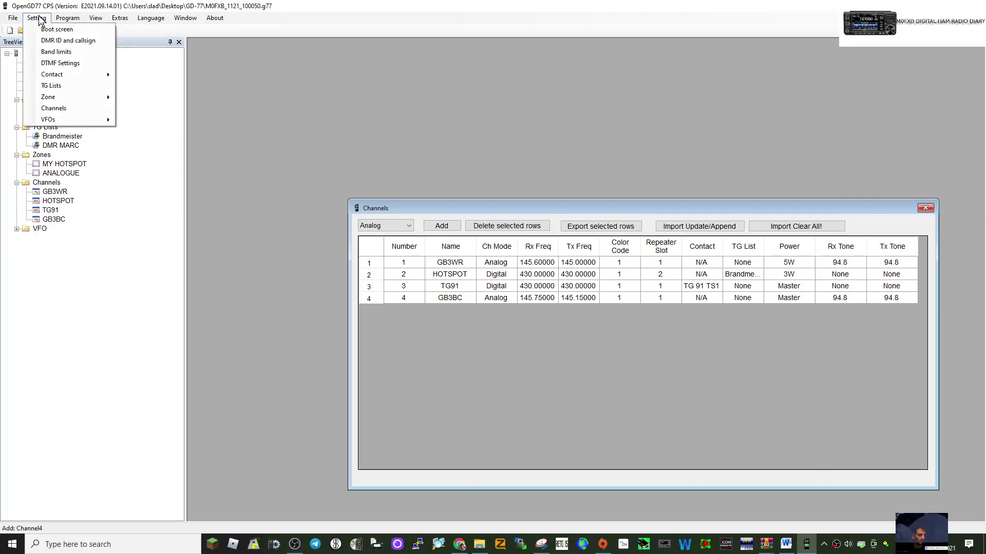
mouse_move(66, 18)
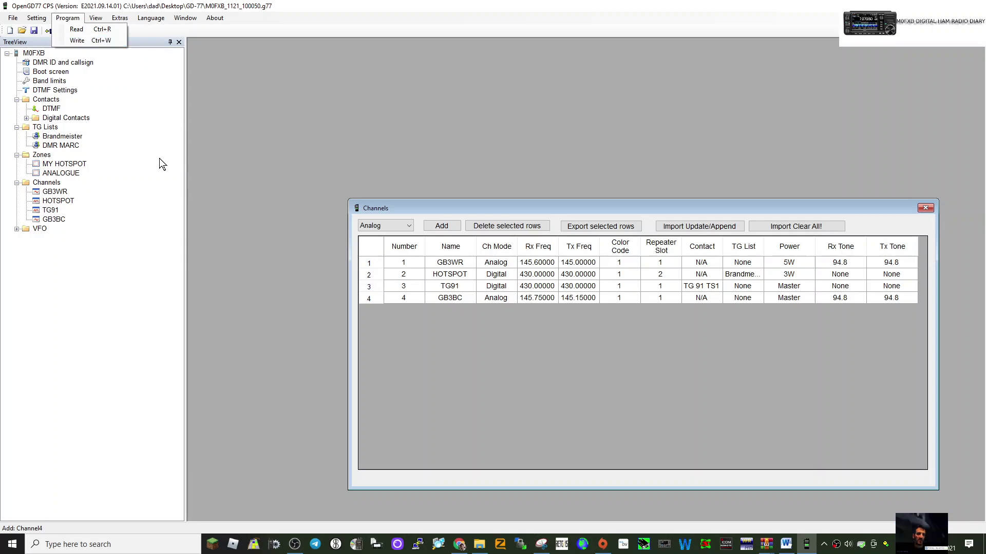
double_click(68, 165)
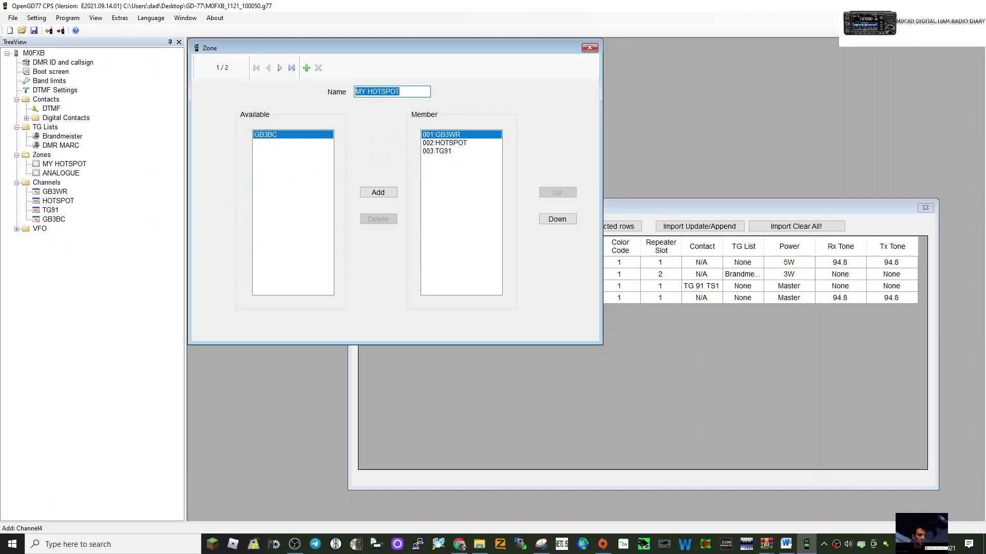
Step: Review the DMR ID, band limits, DTMF contacts and digital contacts settings
double_click(62, 62)
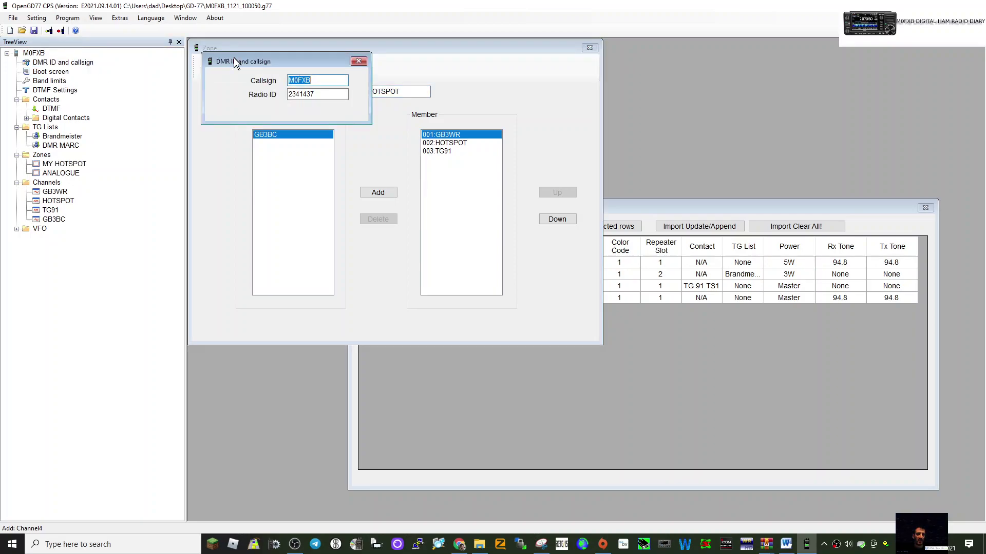
click(360, 62)
double_click(49, 81)
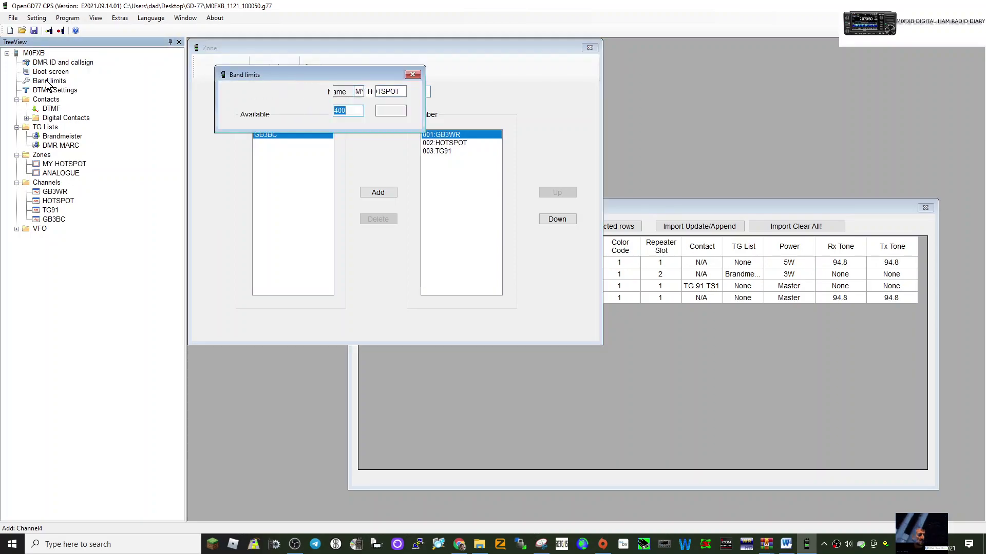
double_click(52, 109)
double_click(70, 119)
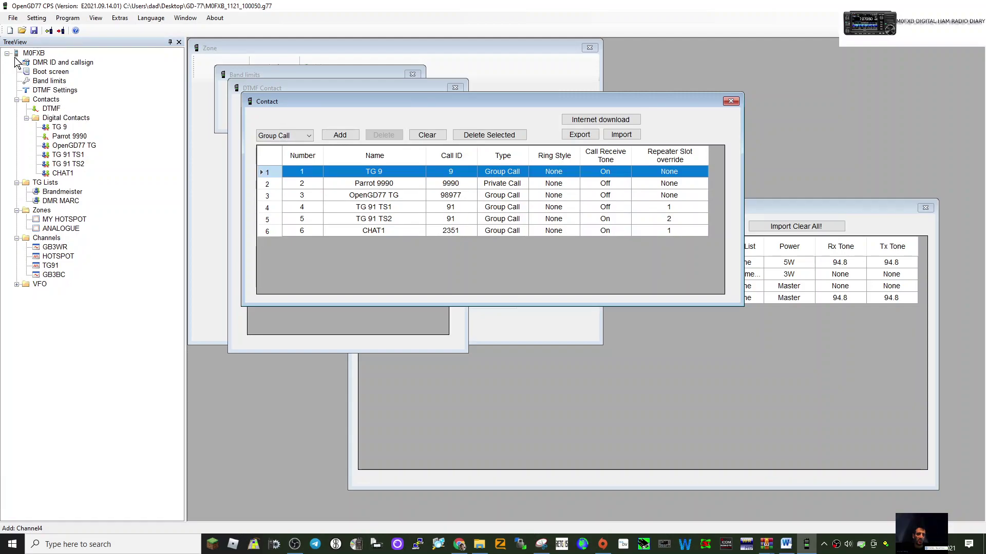
Step: Browse the Setting and other menus, ending on the Extras menu
click(35, 19)
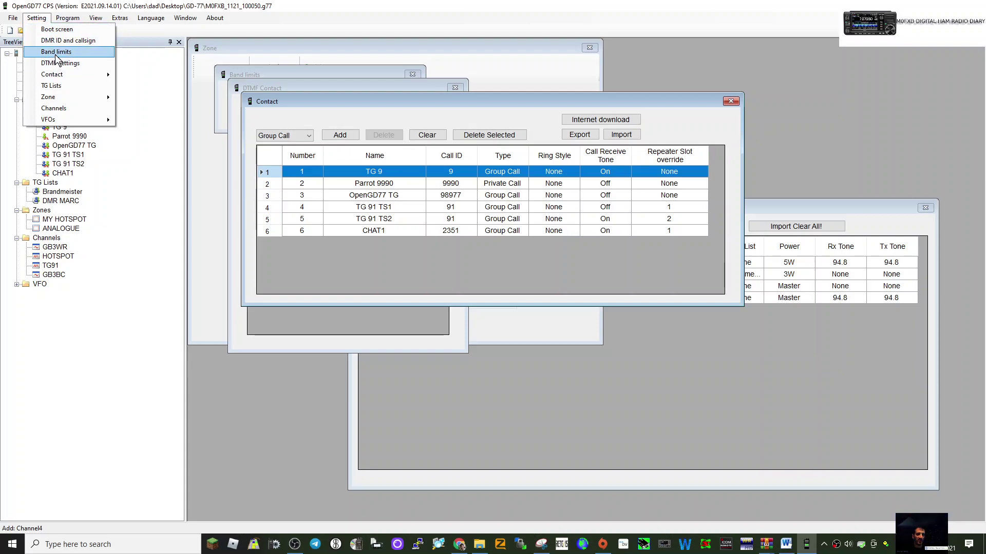
mouse_move(52, 74)
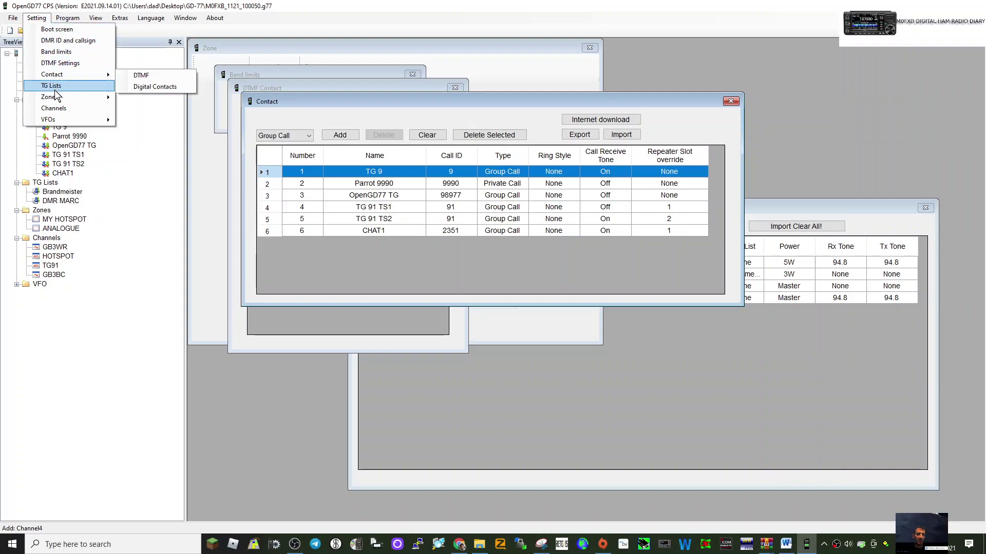
mouse_move(49, 97)
click(37, 17)
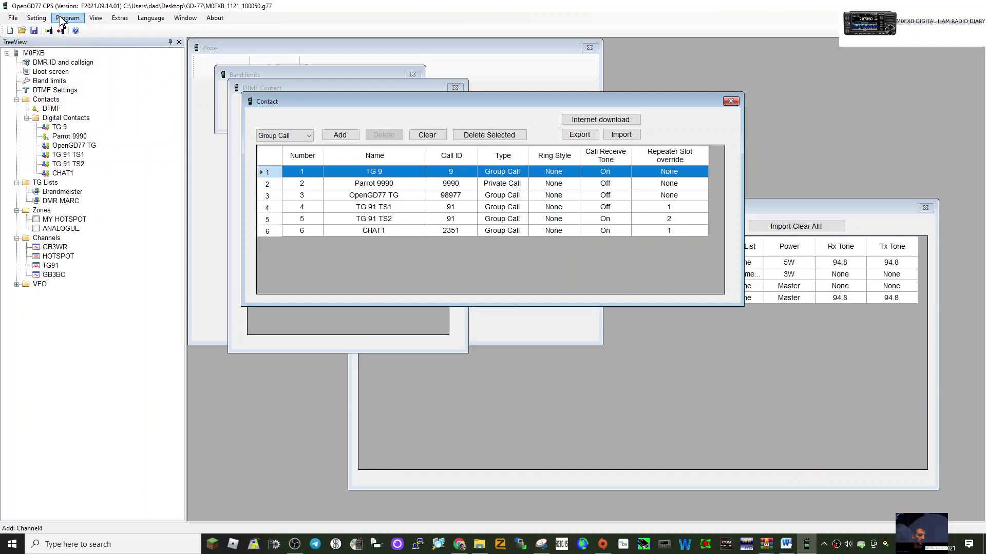
click(95, 18)
mouse_move(119, 18)
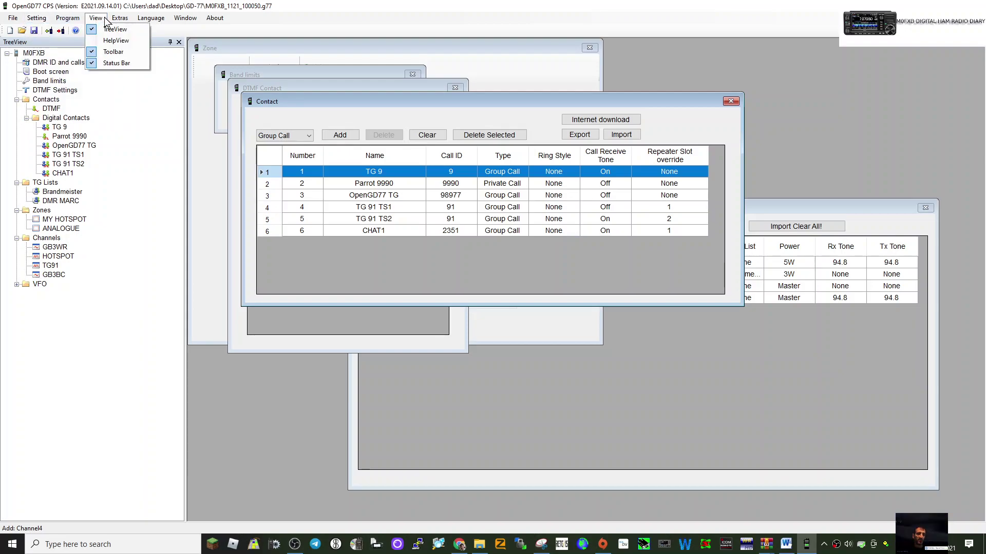
click(113, 21)
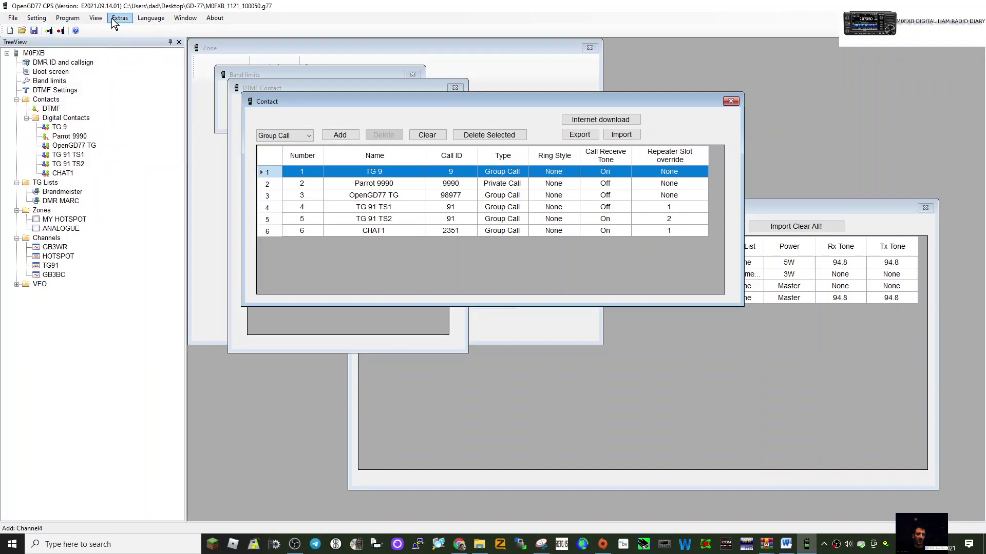
click(115, 20)
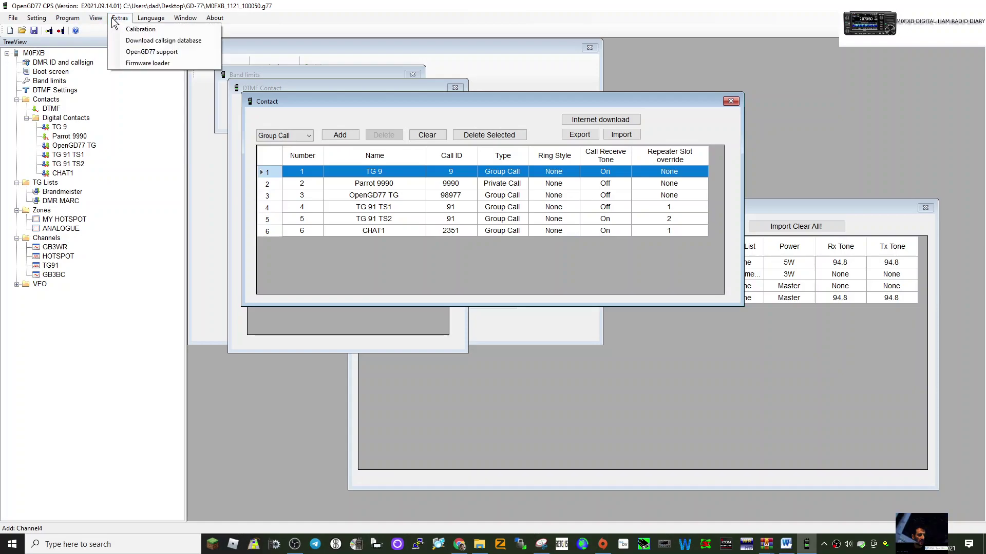
Step: Open the Firmware Loader from Extras, look it over, and close it without flashing
click(157, 66)
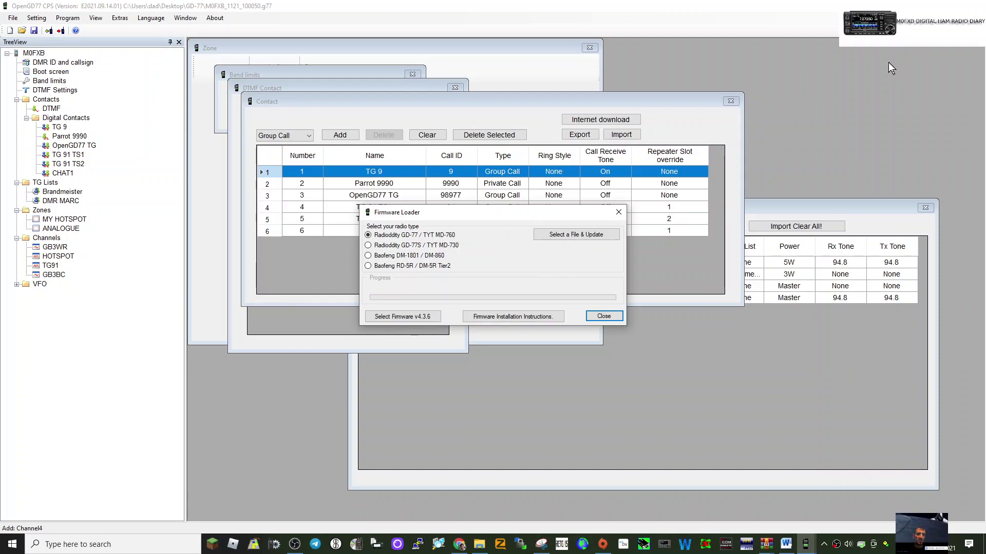
click(611, 316)
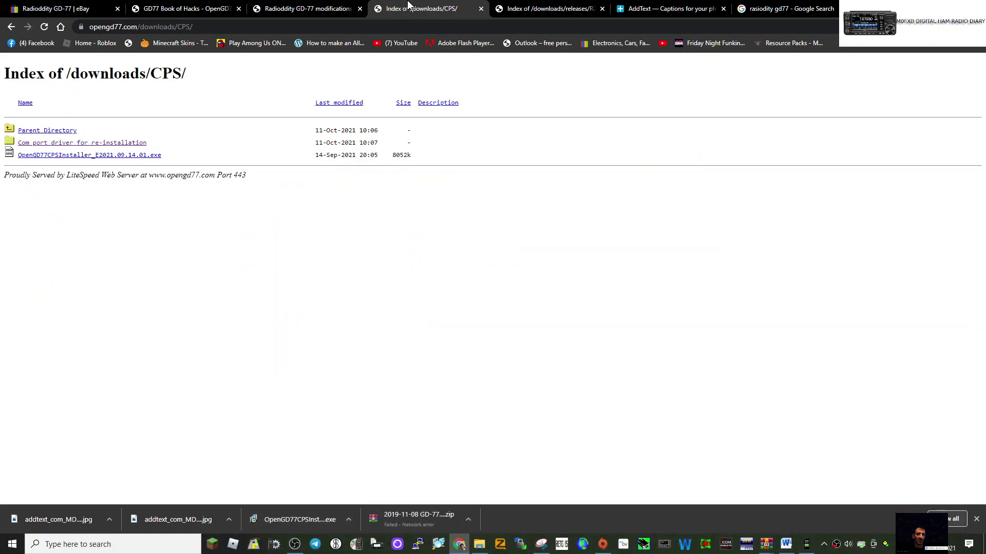
click(556, 10)
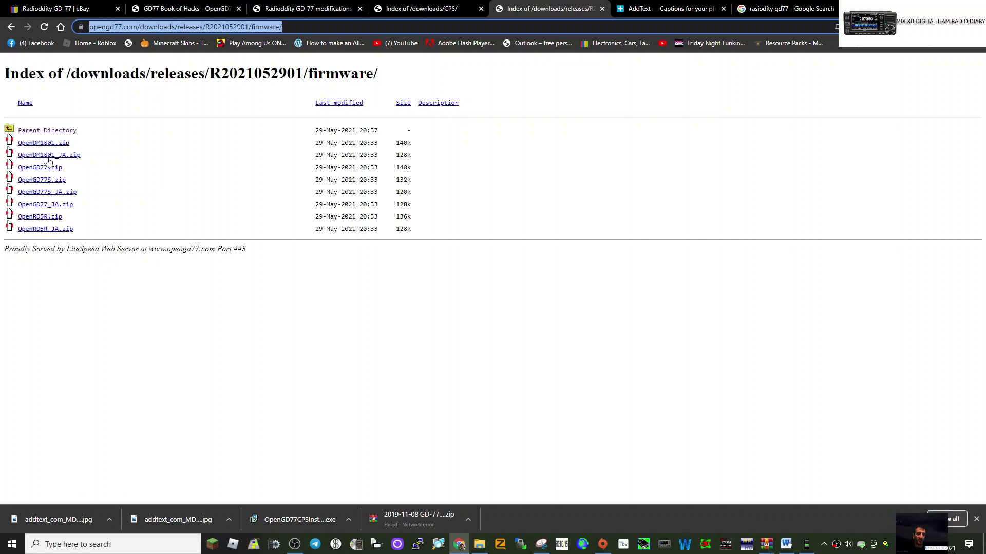
click(34, 169)
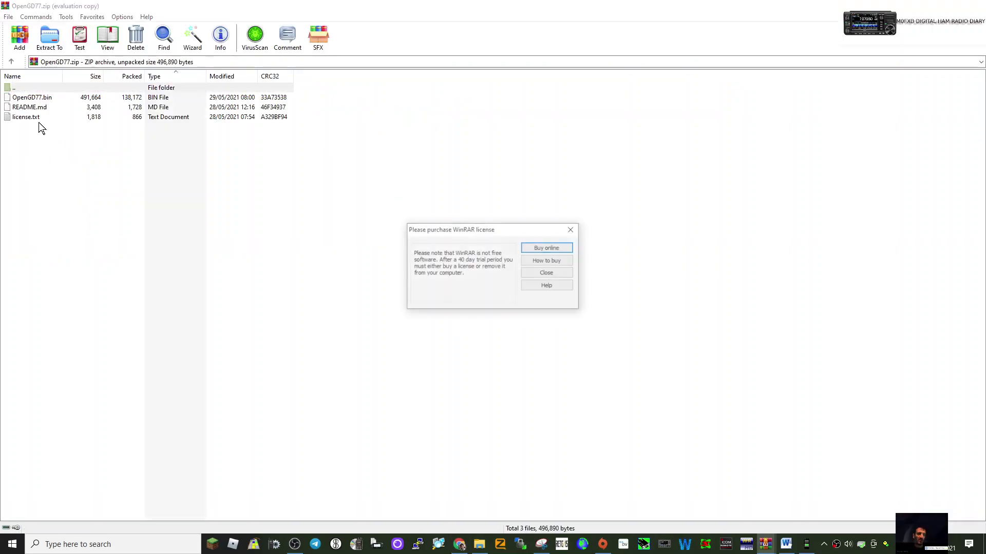
Step: Extract OpenGD77.zip into Desktop\GD-77 with WinRAR, then return to OpenGD77 CPS
click(54, 98)
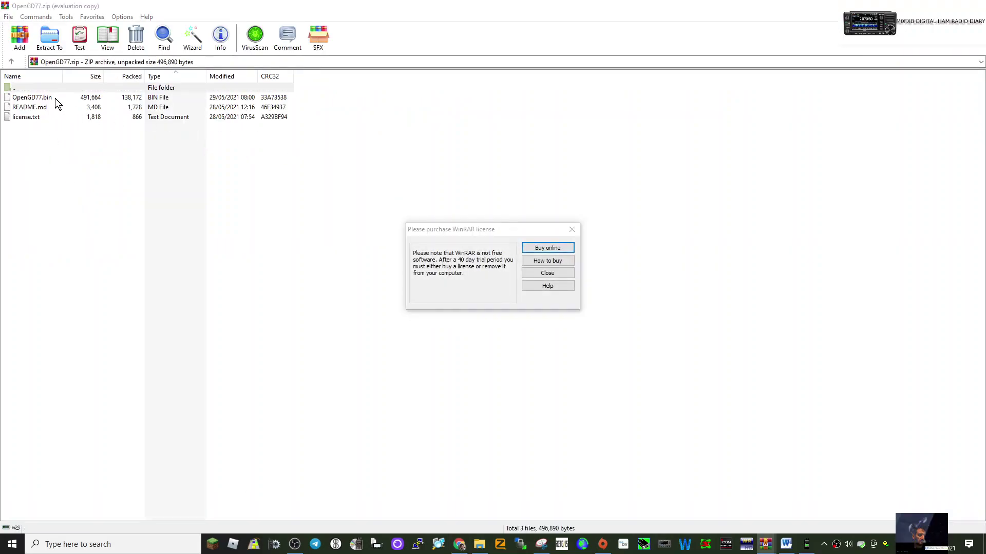
click(573, 231)
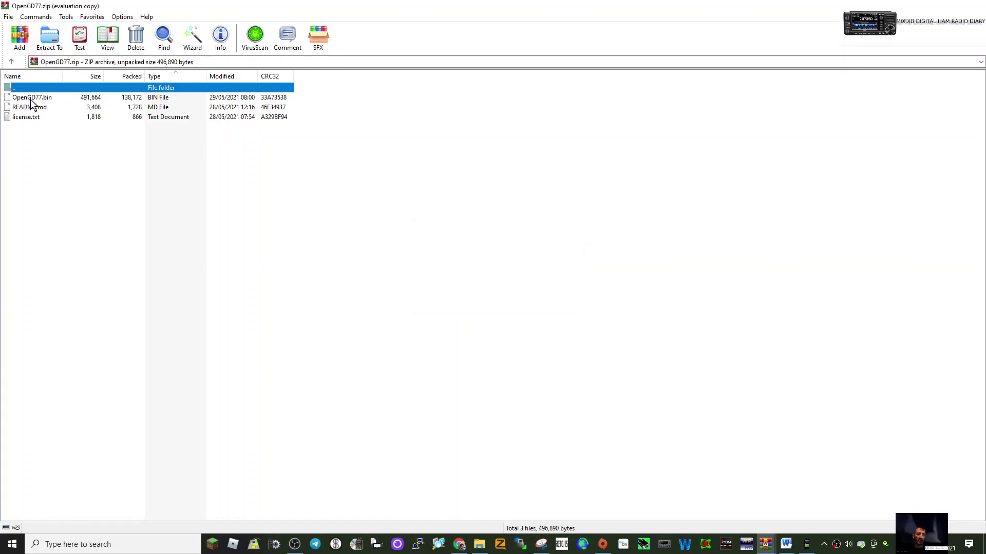
click(46, 46)
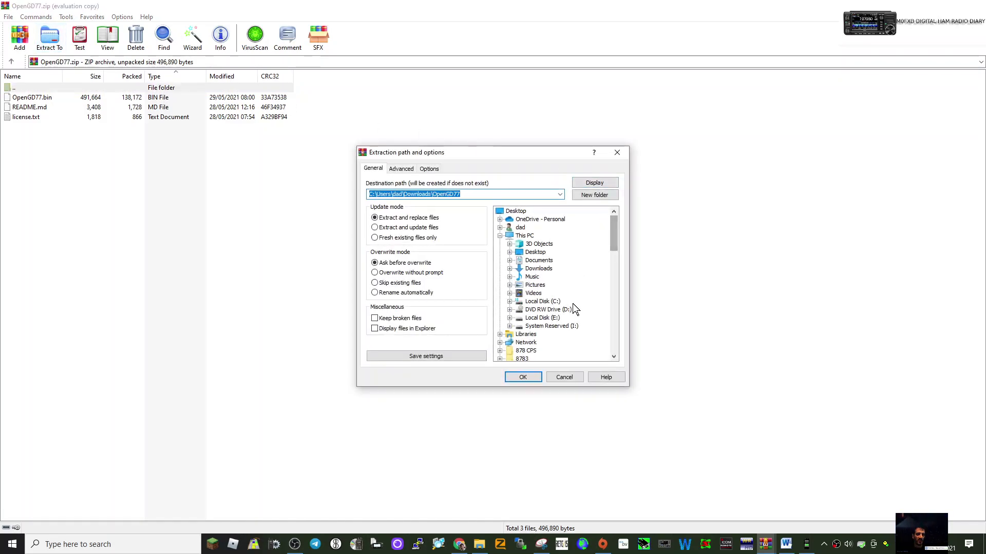
drag(617, 232, 619, 293)
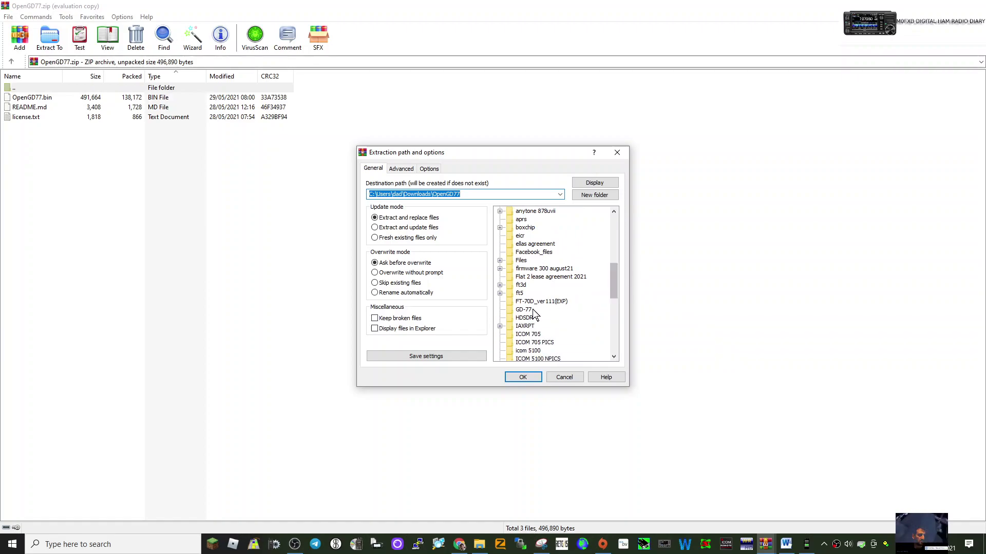
click(527, 309)
click(529, 378)
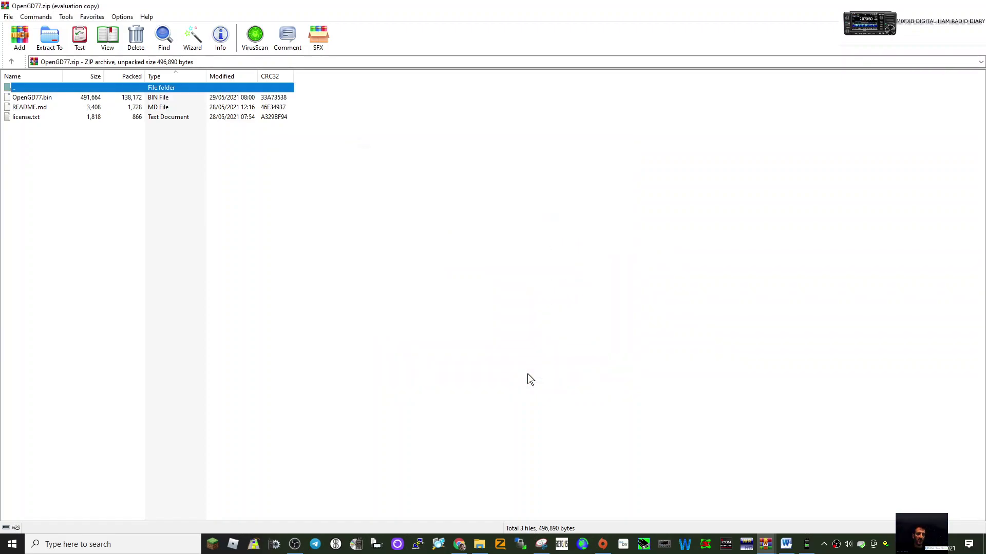
click(459, 544)
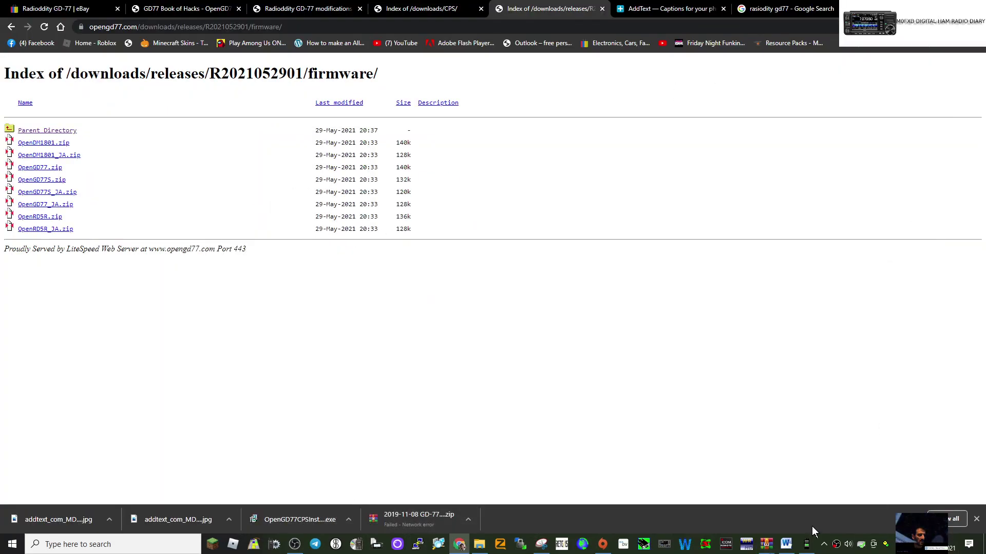
click(806, 544)
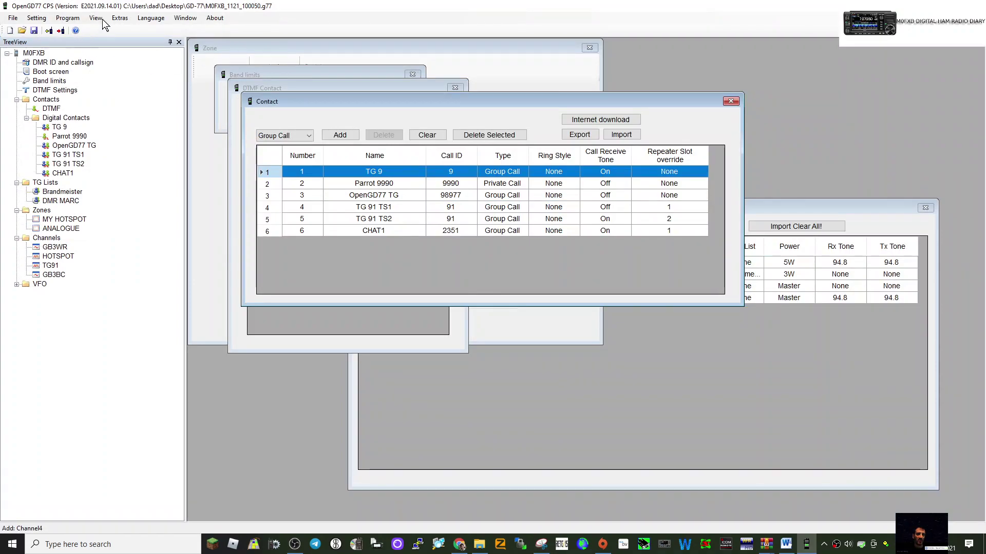
Step: Start a firmware update from Extras > Firmware loader and decline the FM-only firmware warning
click(120, 18)
click(139, 63)
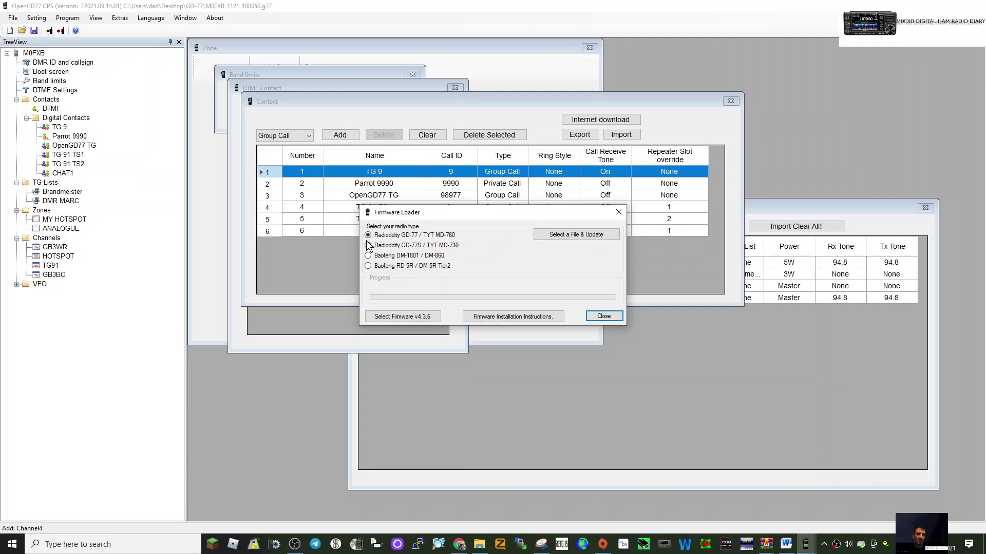
click(567, 236)
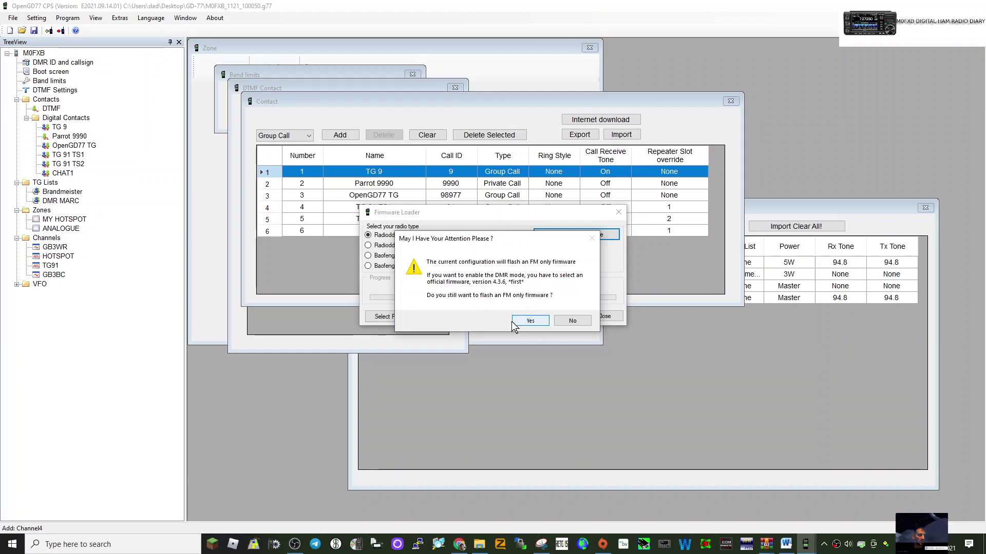
click(574, 324)
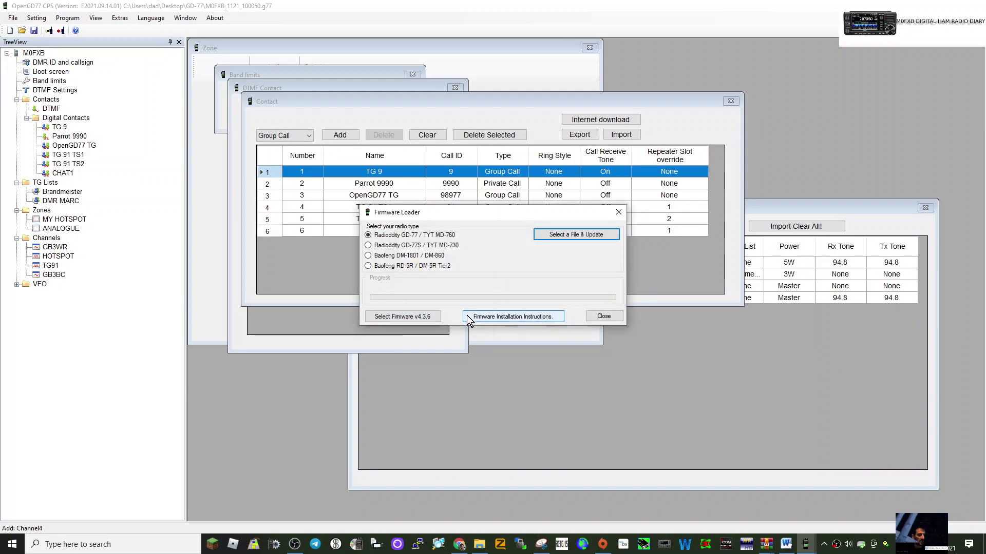
Step: Browse to the Desktop GD-77 folder for the official v4.3.6 firmware, keeping the firmware file filter
click(404, 318)
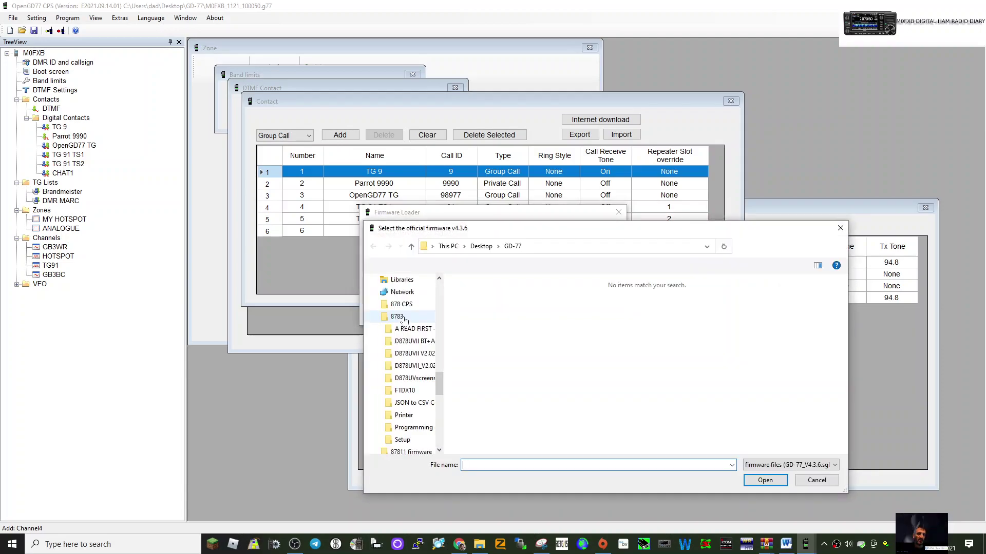
click(441, 291)
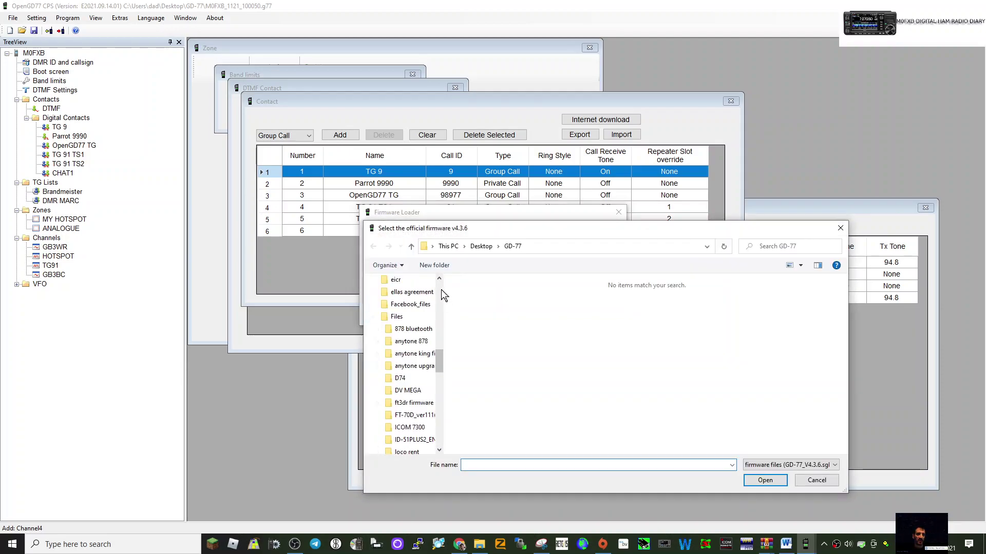
click(408, 354)
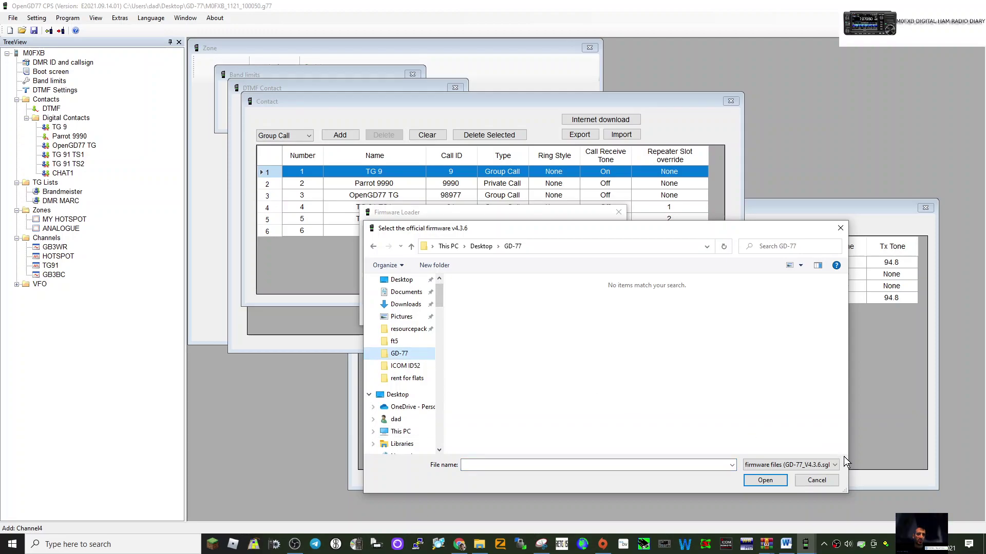
click(835, 466)
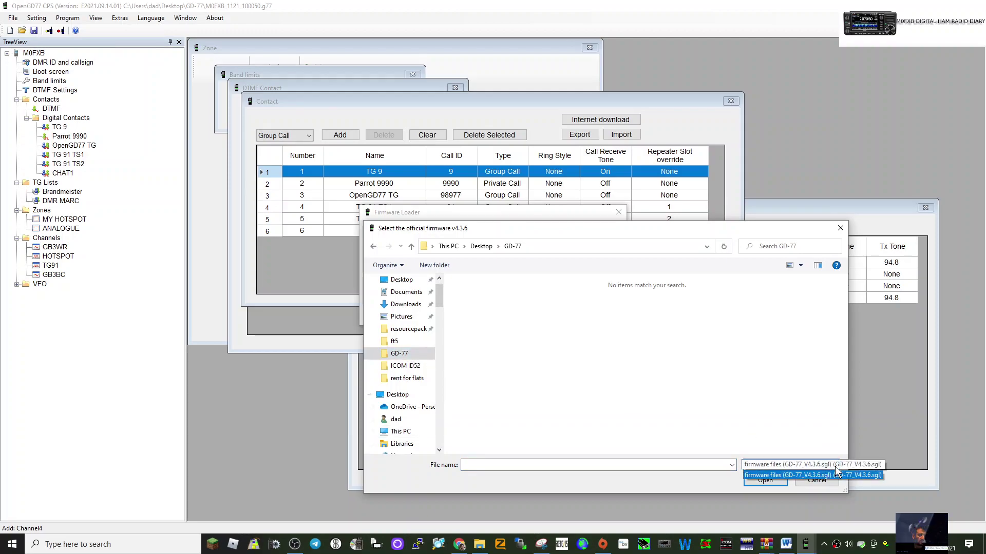
click(836, 474)
click(836, 474)
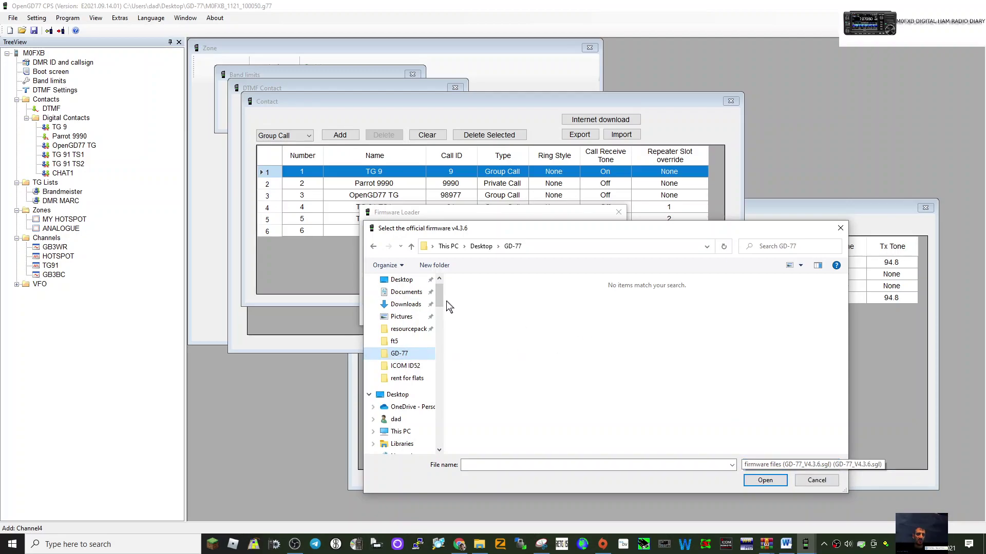
Step: Cancel the official firmware file request and acknowledge the wrong-firmware error
drag(439, 302, 444, 304)
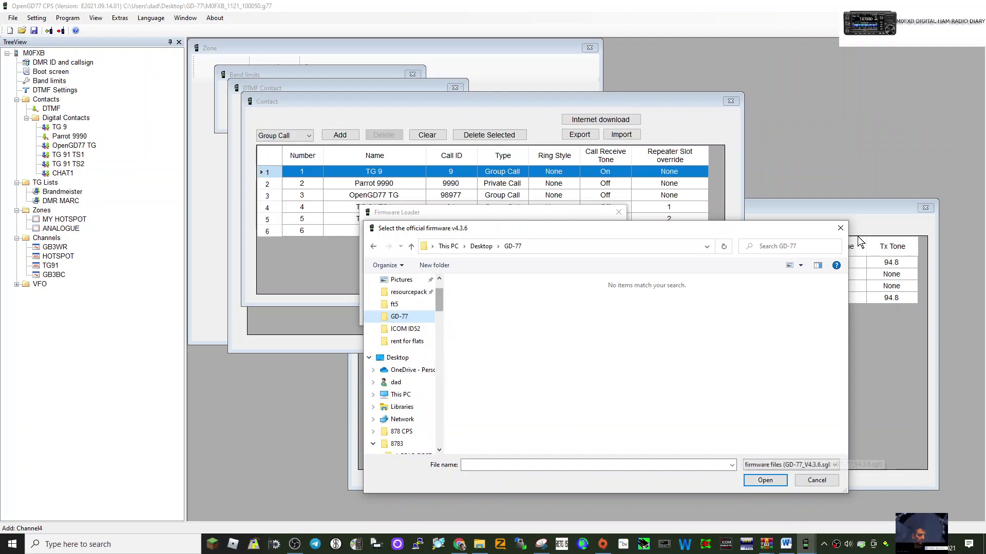
click(843, 231)
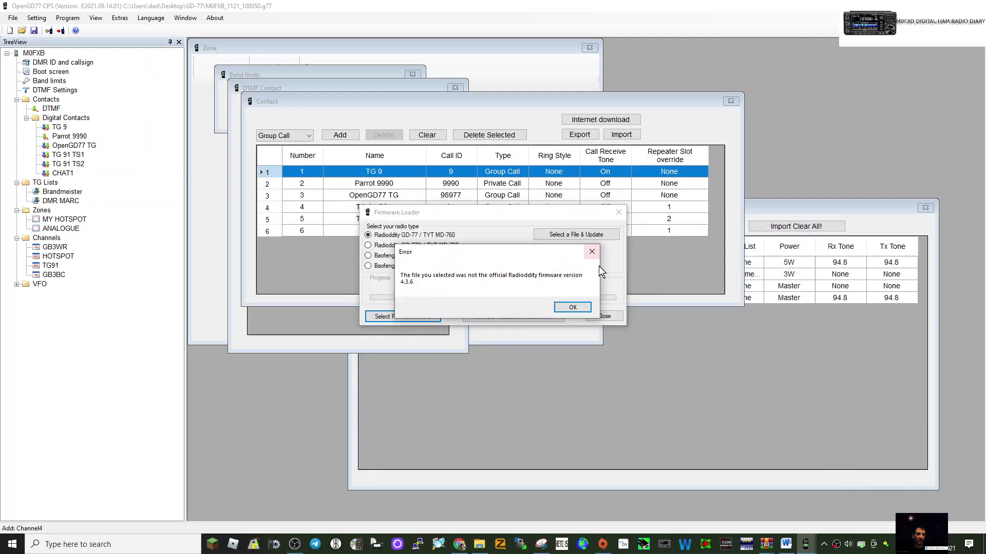
click(572, 307)
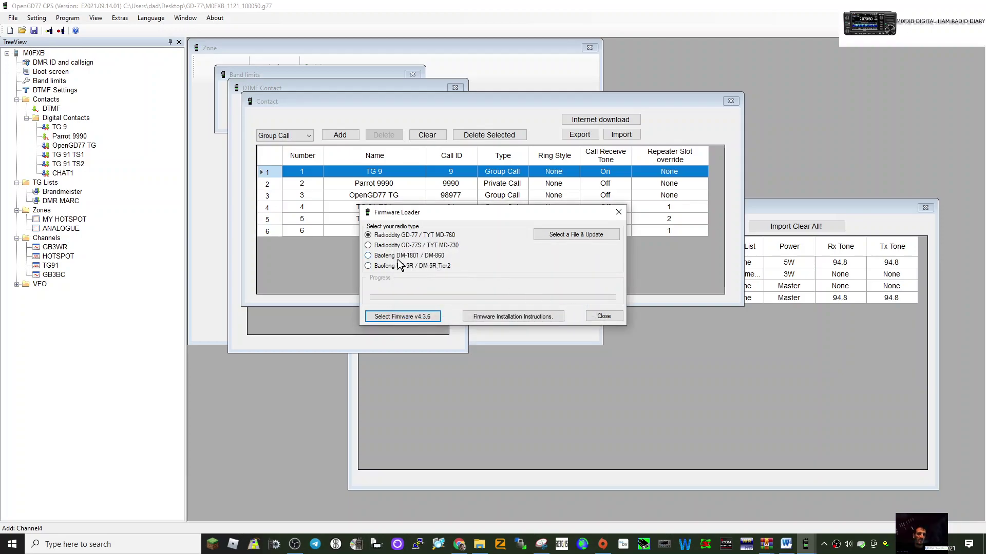
Step: Switch the loader to GD-77S, accept the FM-only warning, and choose OpenGD77.bin
click(368, 245)
click(593, 237)
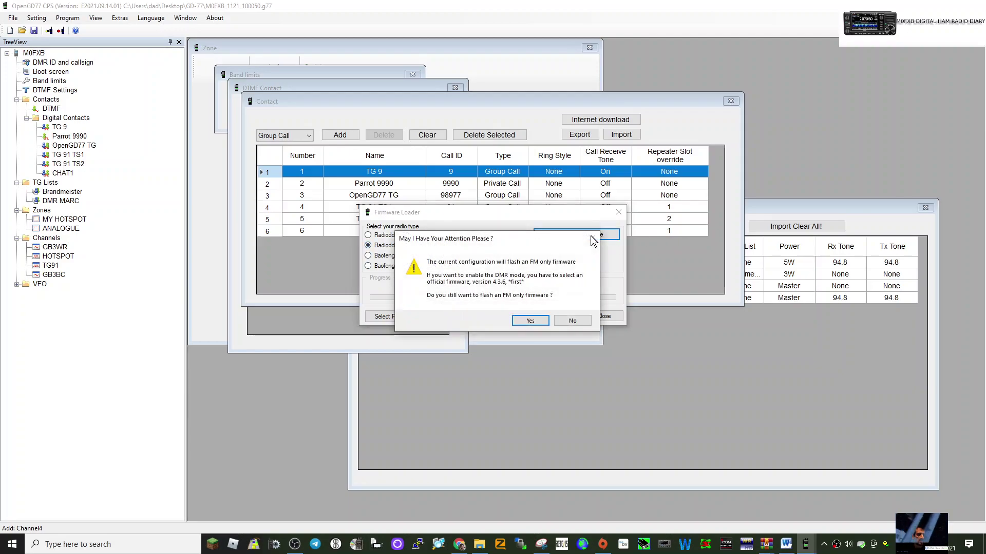
click(535, 321)
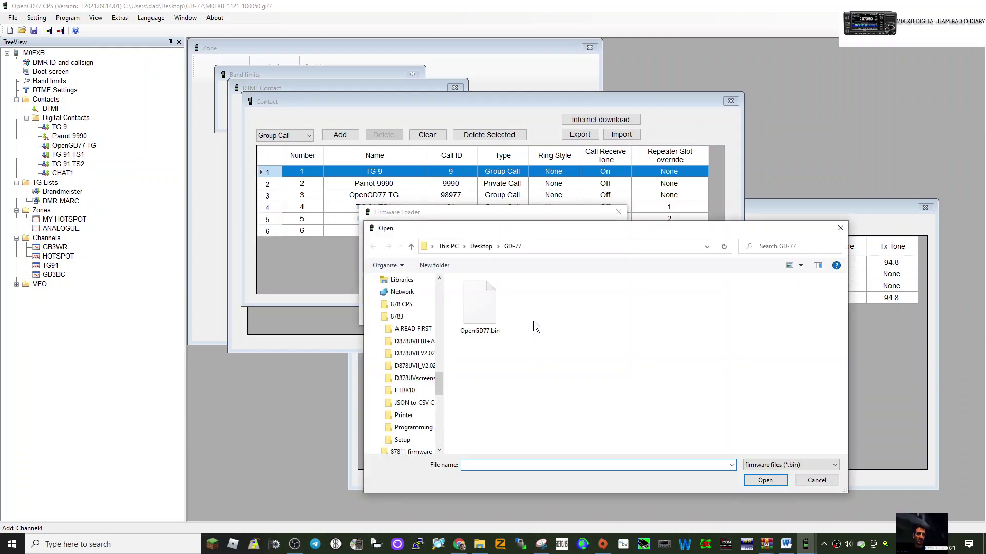
double_click(479, 306)
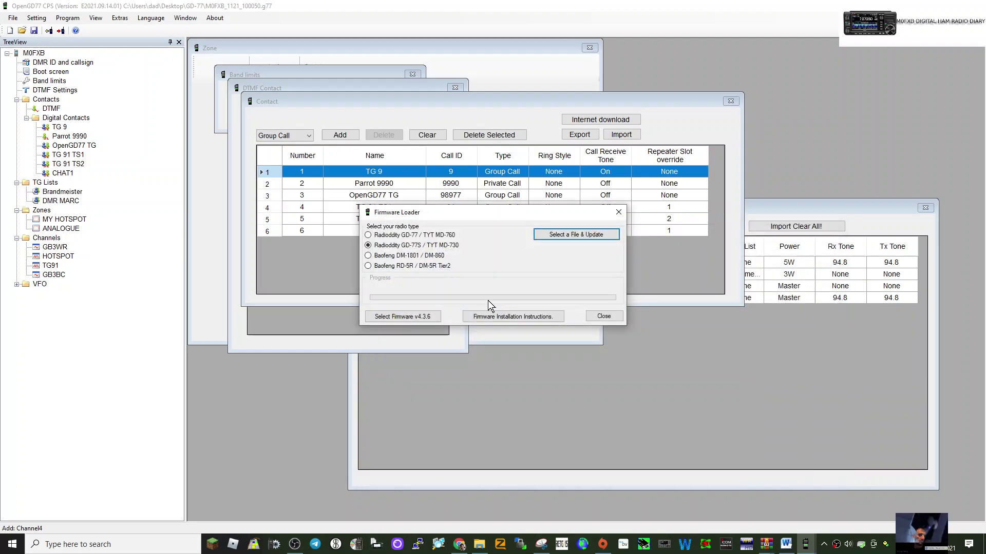